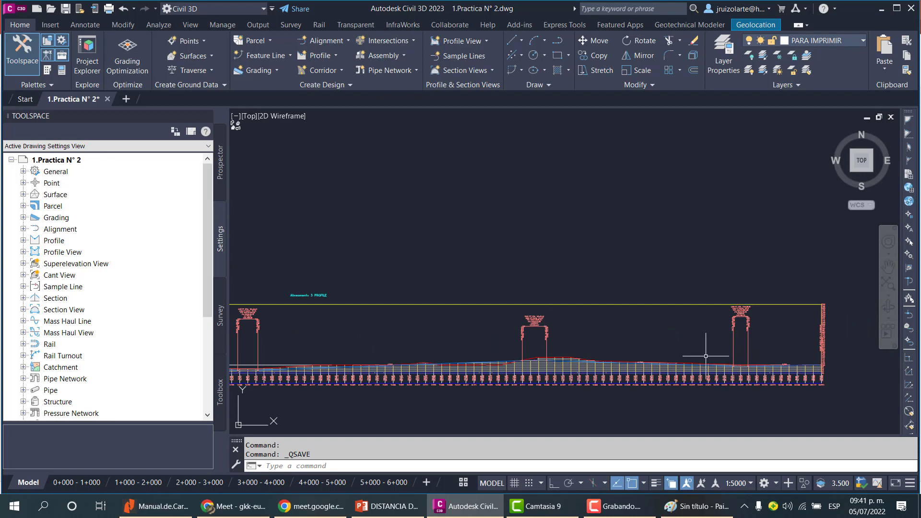
# Switch to the presentation and review the example slide on vertical curve length for stopping sight distance.
pyautogui.click(458, 515)
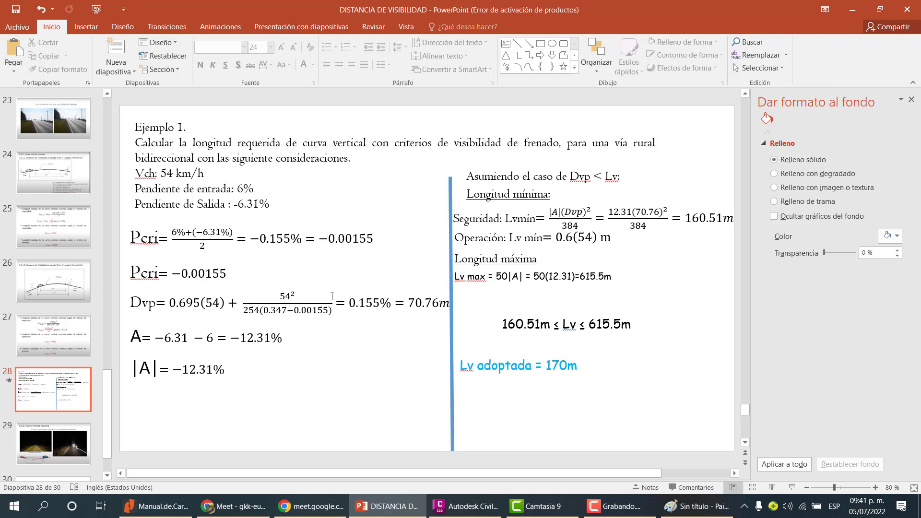
pyautogui.moveTo(400, 506)
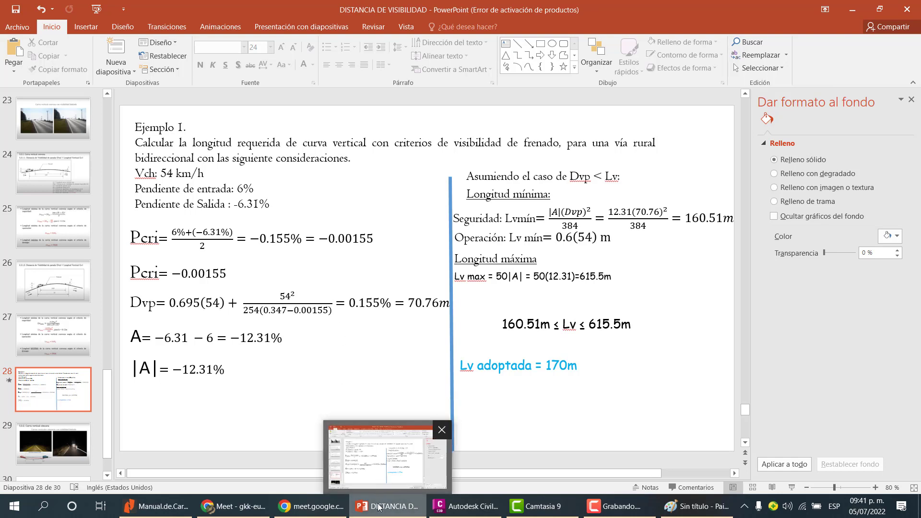
pyautogui.click(383, 509)
pyautogui.click(384, 508)
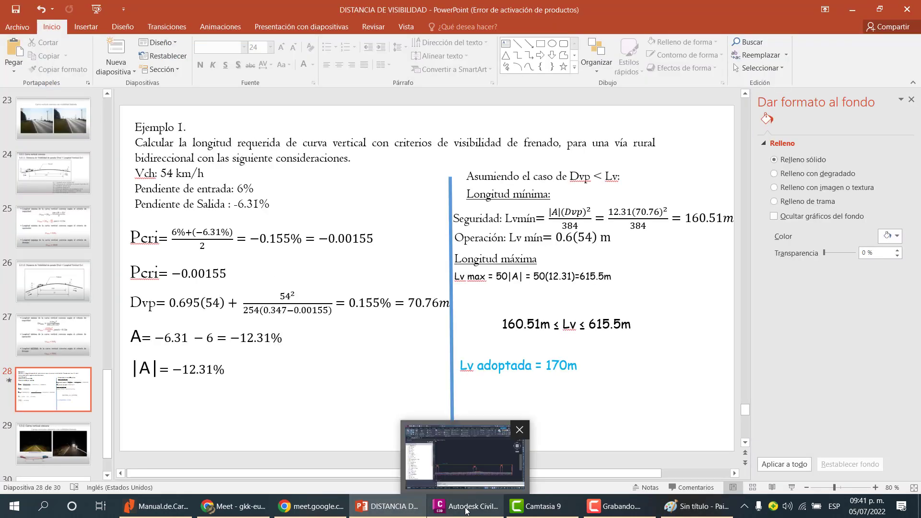
# Switch to Civil 3D and zoom along the profile view to inspect the vertical curves and their labels.
pyautogui.click(465, 509)
pyautogui.scroll(-3, 513, 324)
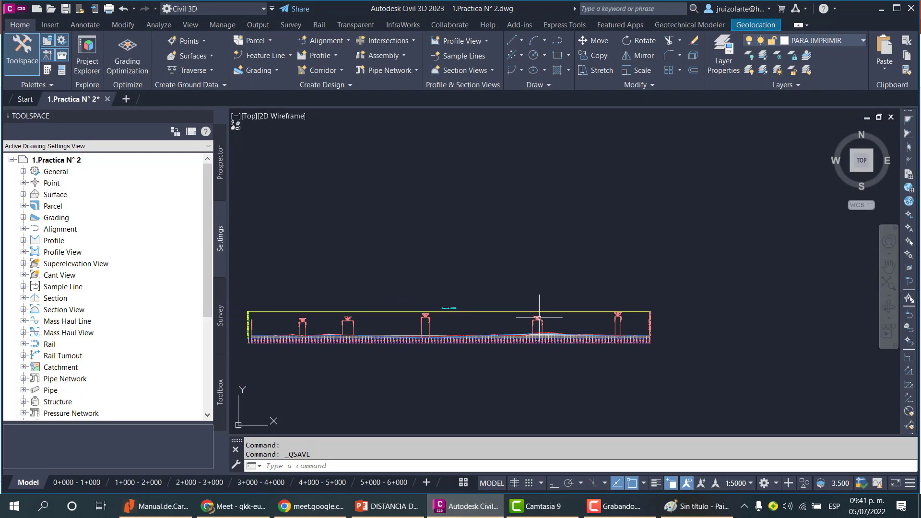
pyautogui.moveTo(390, 315); pyautogui.dragTo(566, 286, button='middle')
pyautogui.scroll(3, 490, 292)
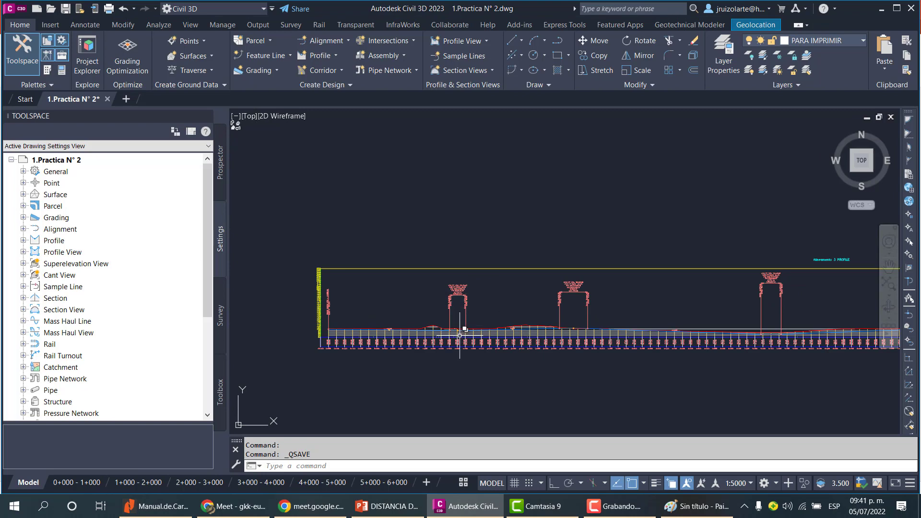
pyautogui.moveTo(497, 326); pyautogui.dragTo(384, 331, button='middle')
pyautogui.scroll(5, 376, 338)
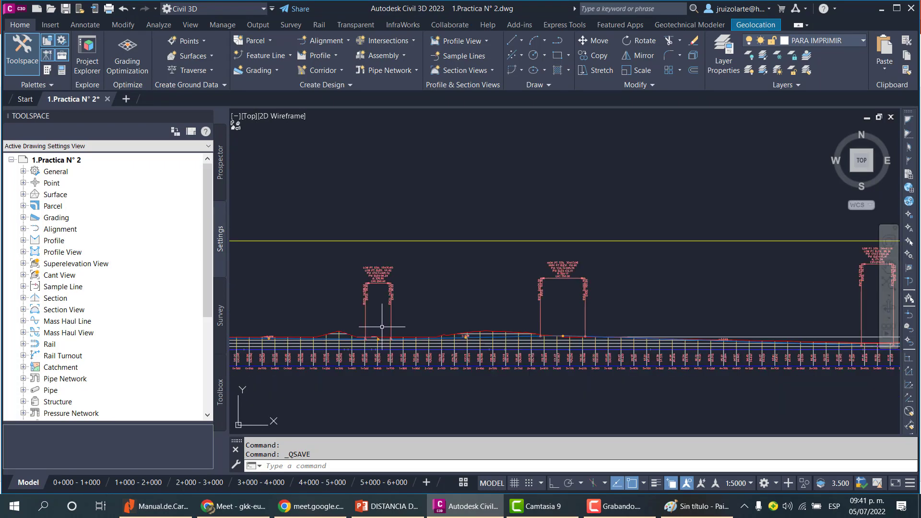
pyautogui.scroll(-4, 421, 319)
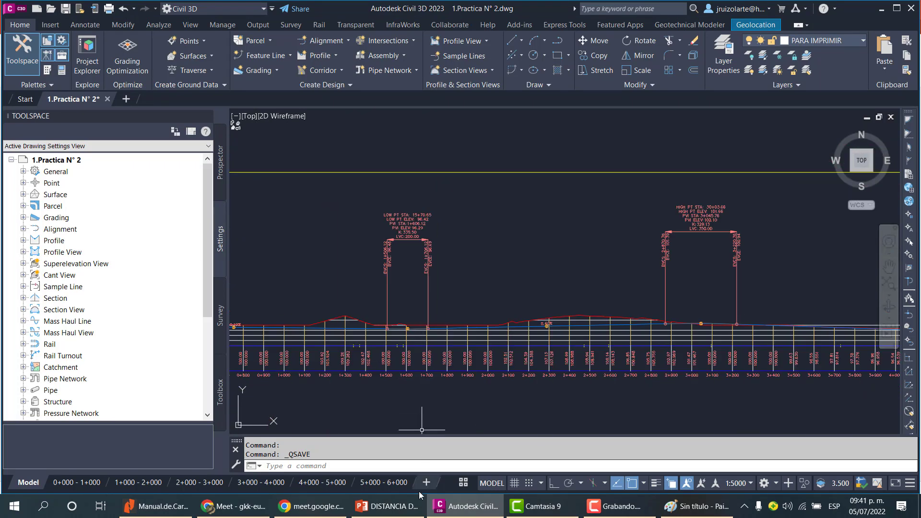
# Switch back to the presentation and review the Pcri, Dvp and A formulas on the slide.
pyautogui.click(454, 508)
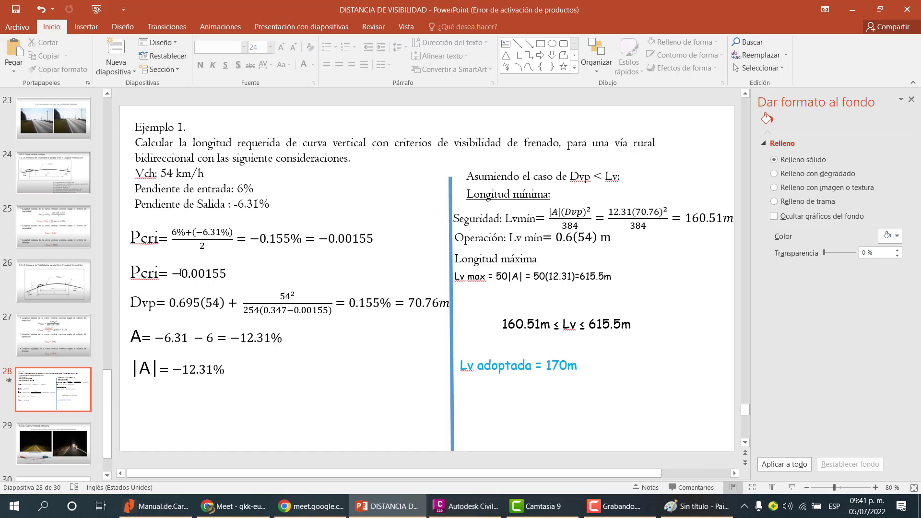
pyautogui.moveTo(181, 273); pyautogui.dragTo(234, 272)
pyautogui.click(229, 317)
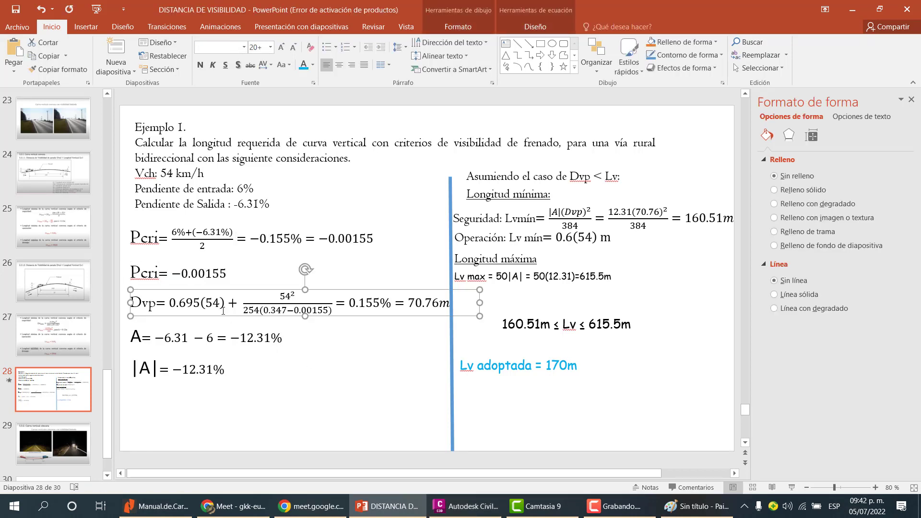
pyautogui.click(263, 337)
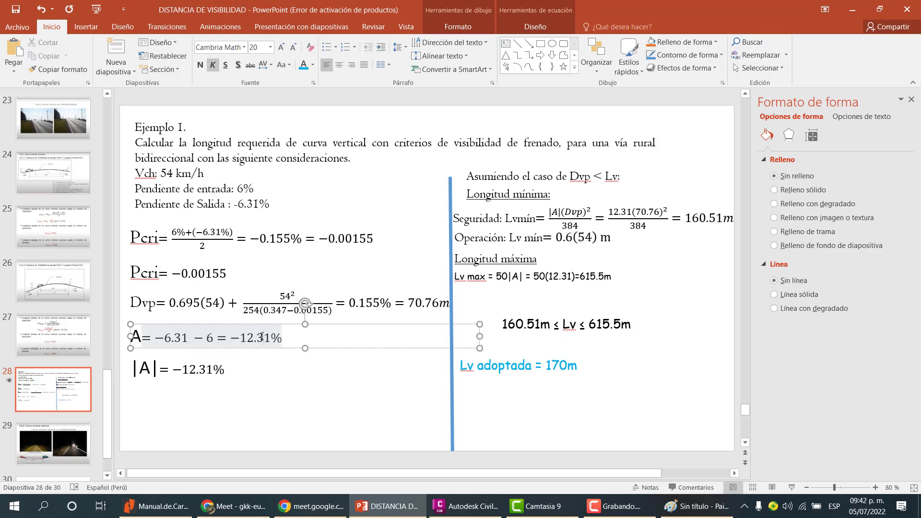
# Return to Civil 3D and zoom in and out over the profile view.
pyautogui.click(467, 506)
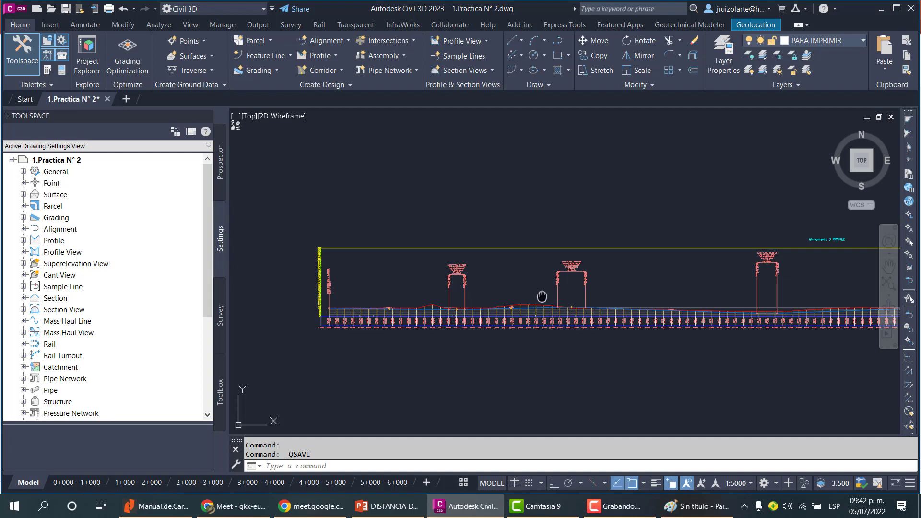
pyautogui.scroll(-3, 541, 288)
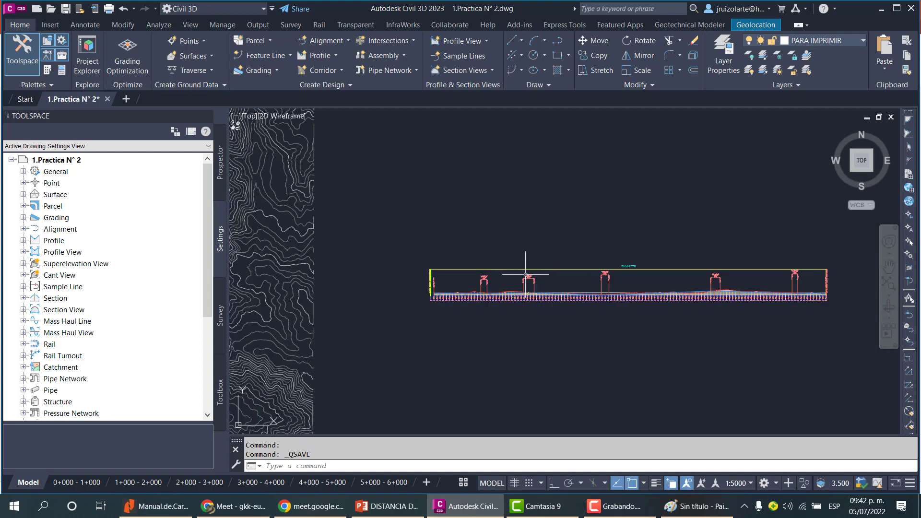
pyautogui.scroll(5, 502, 288)
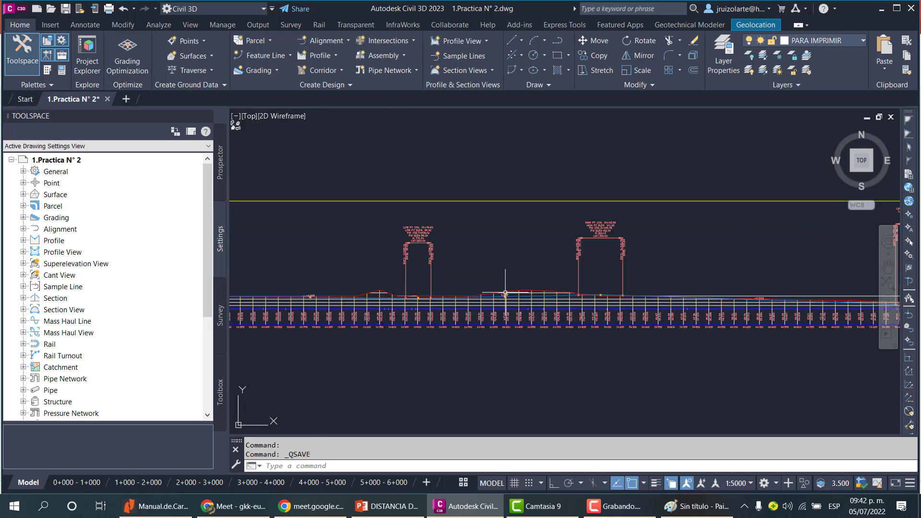
pyautogui.scroll(-4, 413, 266)
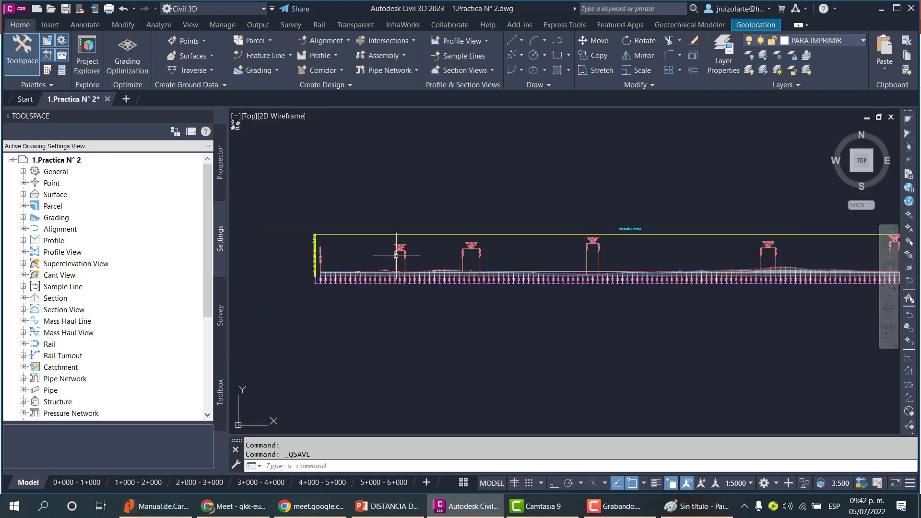
# Check the A and |A| calculations on the slide, then return to the drawing.
pyautogui.click(486, 509)
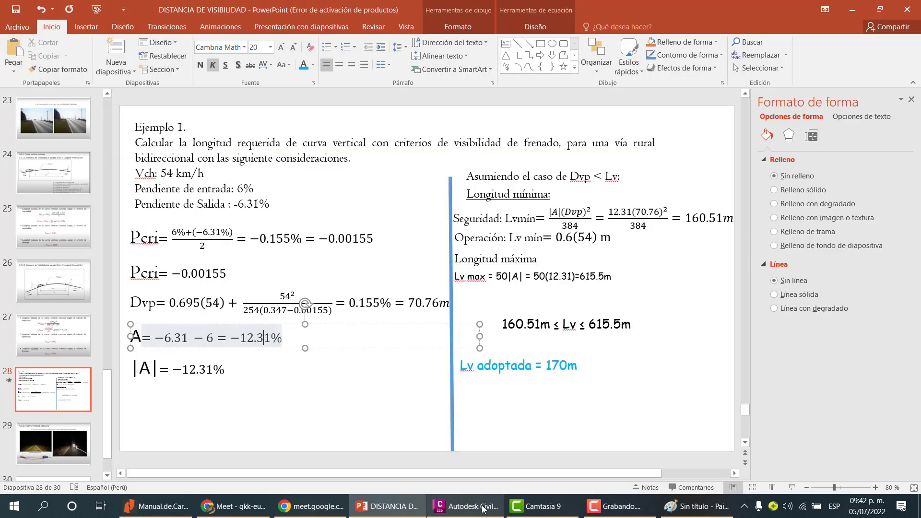
pyautogui.click(381, 375)
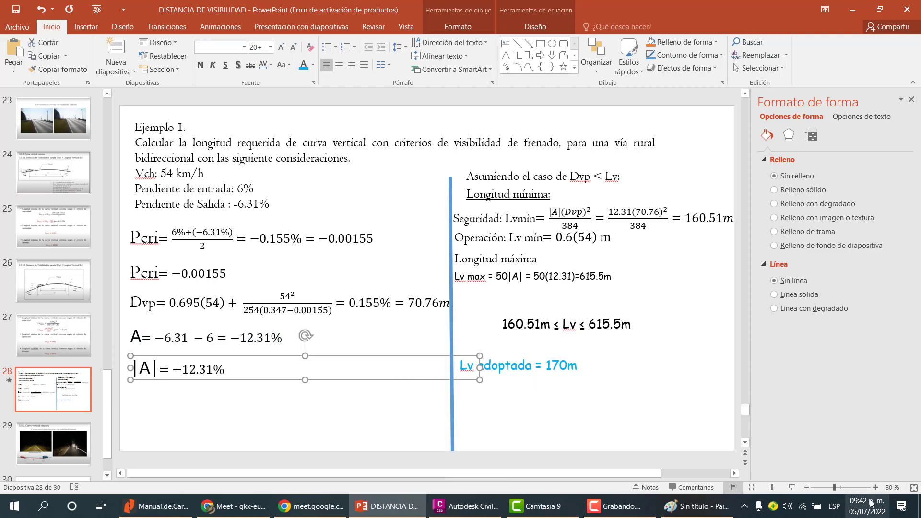
pyautogui.click(342, 389)
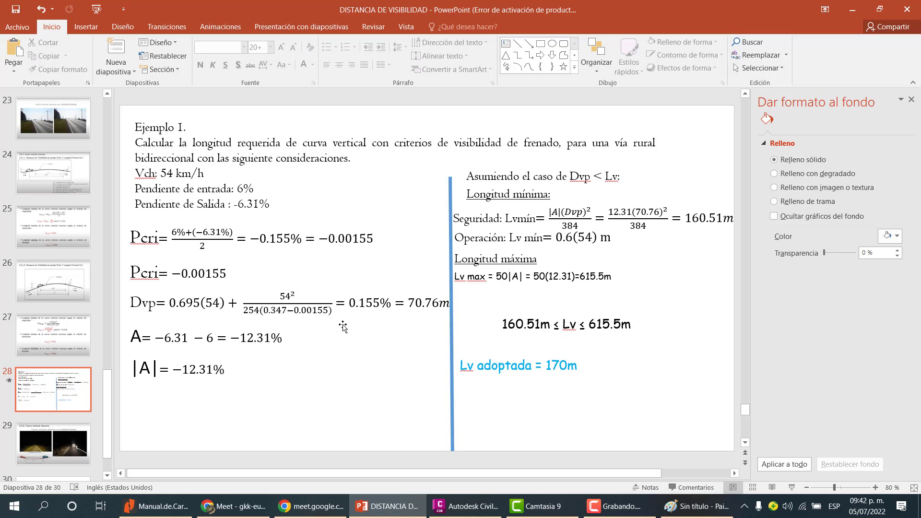
pyautogui.click(476, 512)
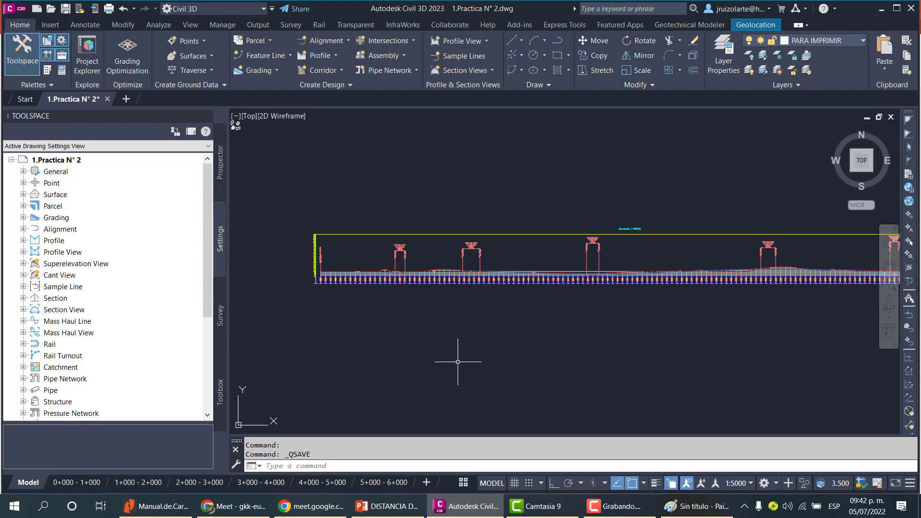
# Launch Excel 2016 from the Start search and open a blank workbook.
pyautogui.click(10, 513)
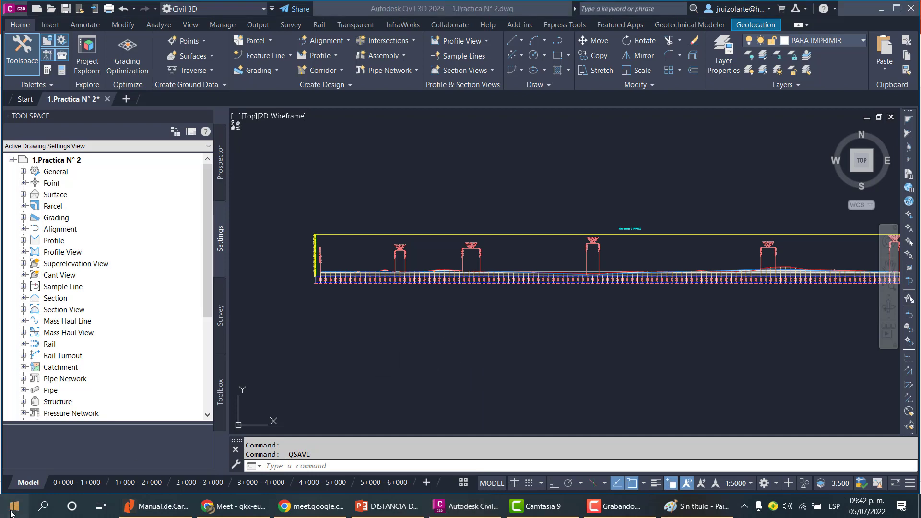
pyautogui.write('exce')
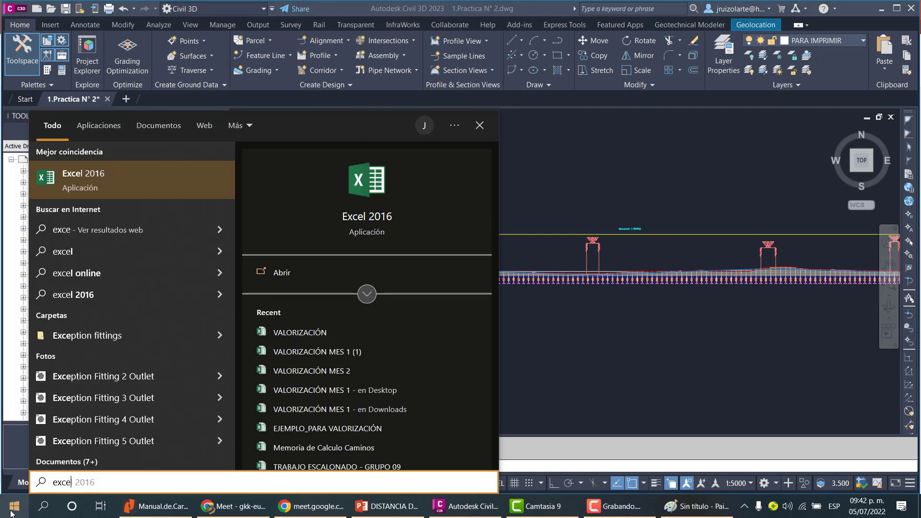
pyautogui.press('Return')
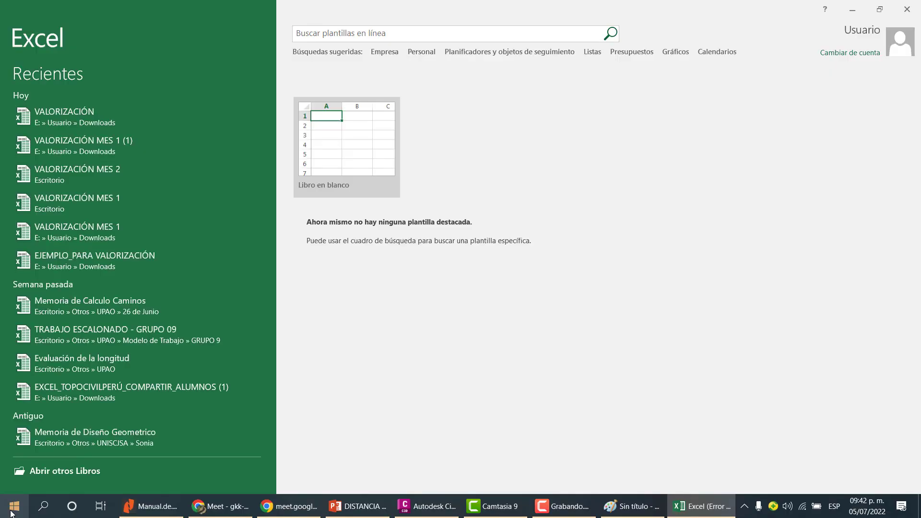
pyautogui.click(592, 376)
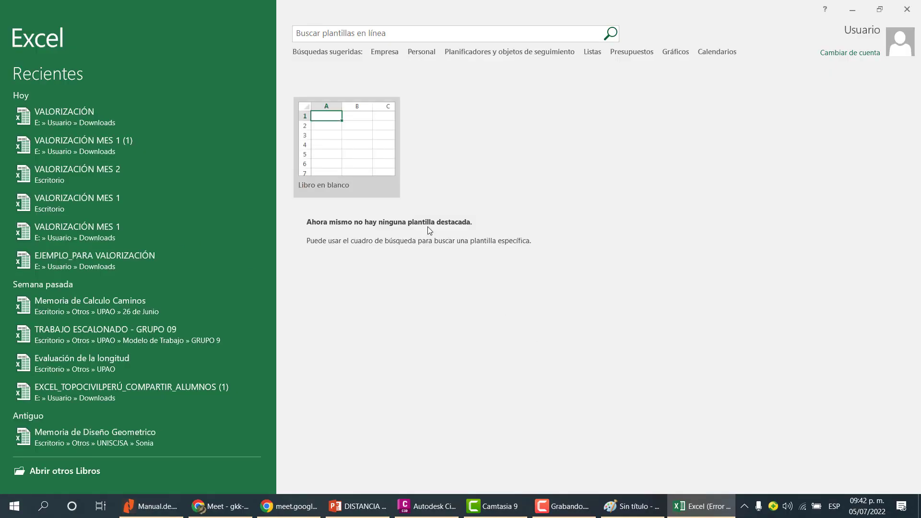
pyautogui.click(365, 167)
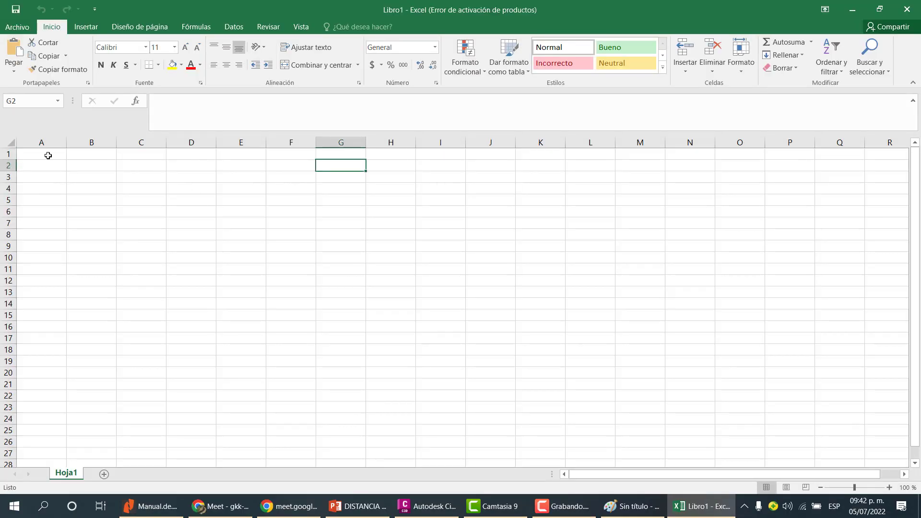
# Enter the heading PENDITE CRÍTICA in cell A1.
pyautogui.click(48, 156)
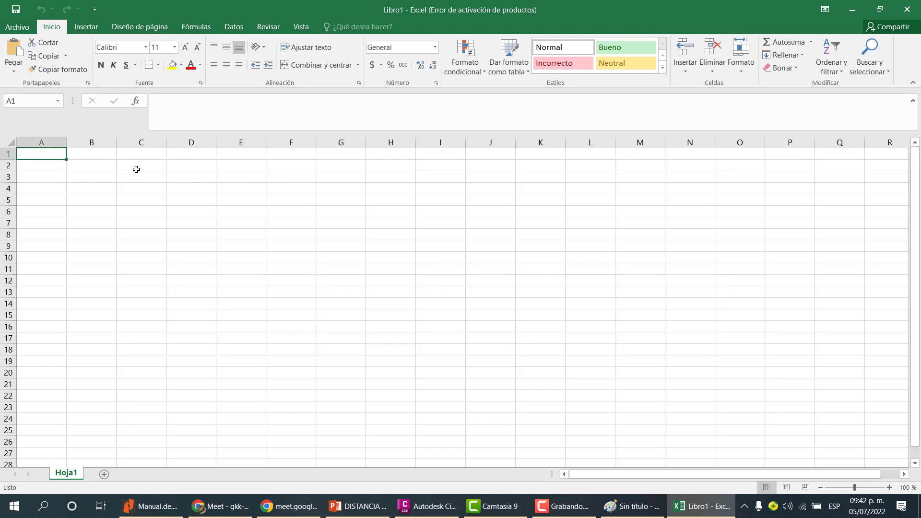
pyautogui.write('PENDITE CRÍTICA')
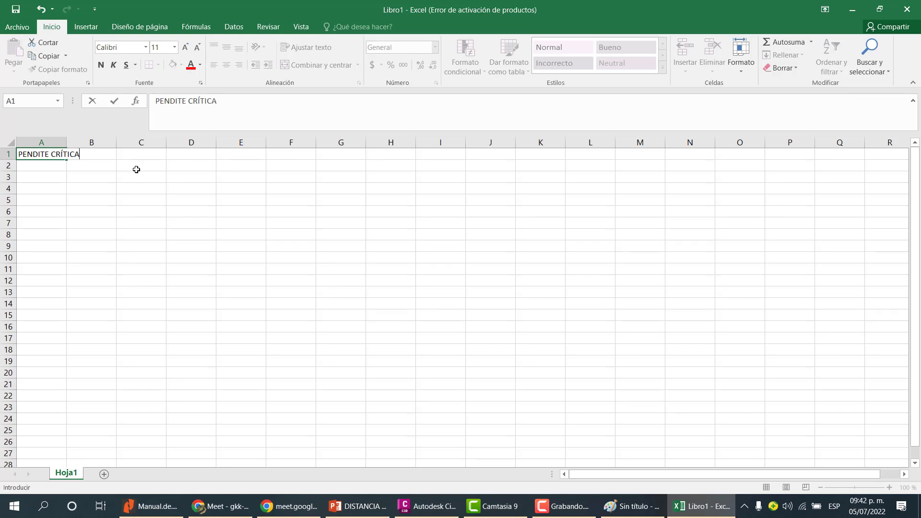
pyautogui.press('Return')
pyautogui.press('Return')
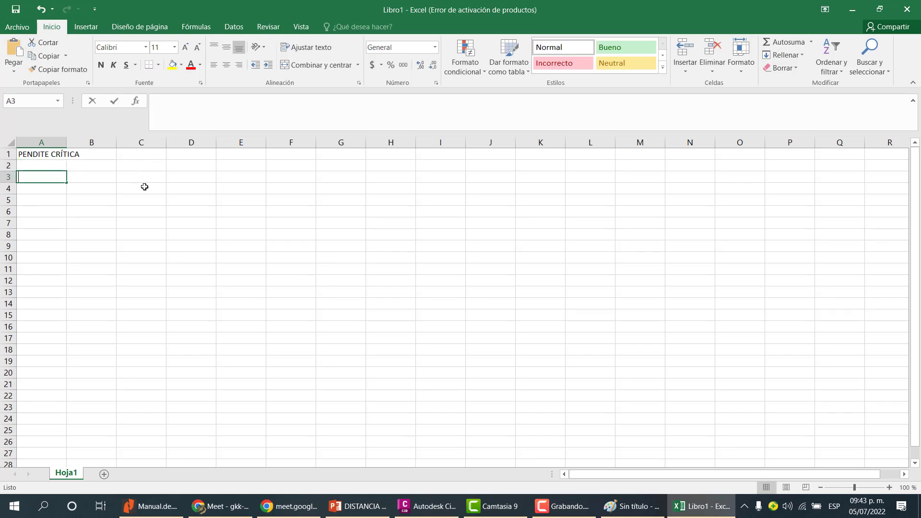
# Label cell A3 as P. ENTRADA and cell B3 as P.SALIDA.
pyautogui.write('P. ENTRADA')
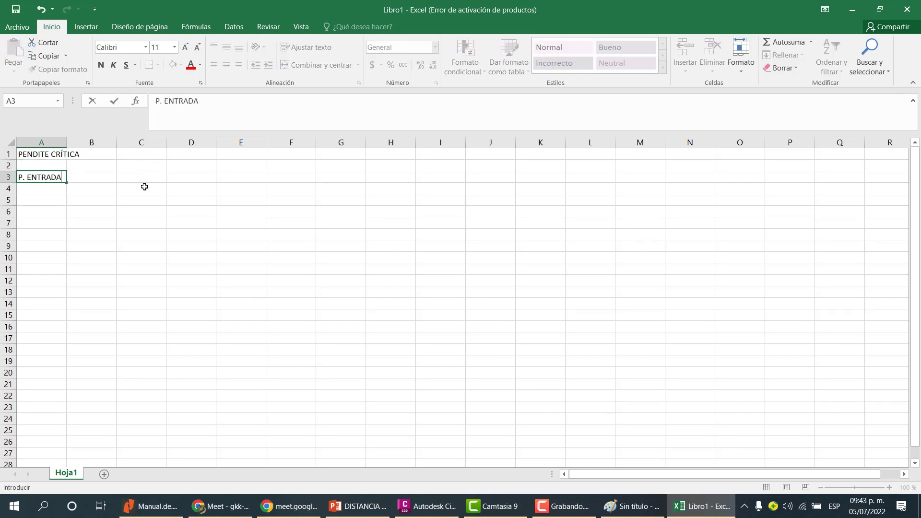
pyautogui.press('Return')
pyautogui.press('Up')
pyautogui.press('Right')
pyautogui.write('P')
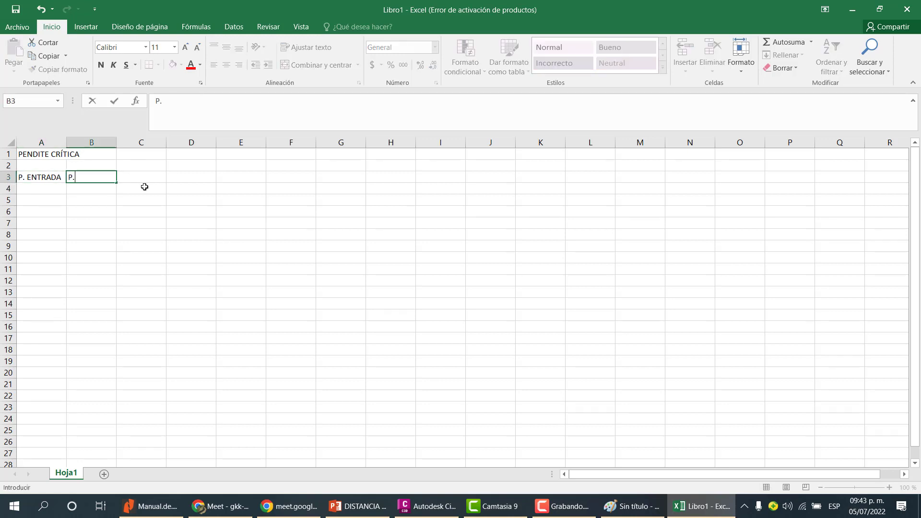
pyautogui.write('.SALIDA')
pyautogui.press('Return')
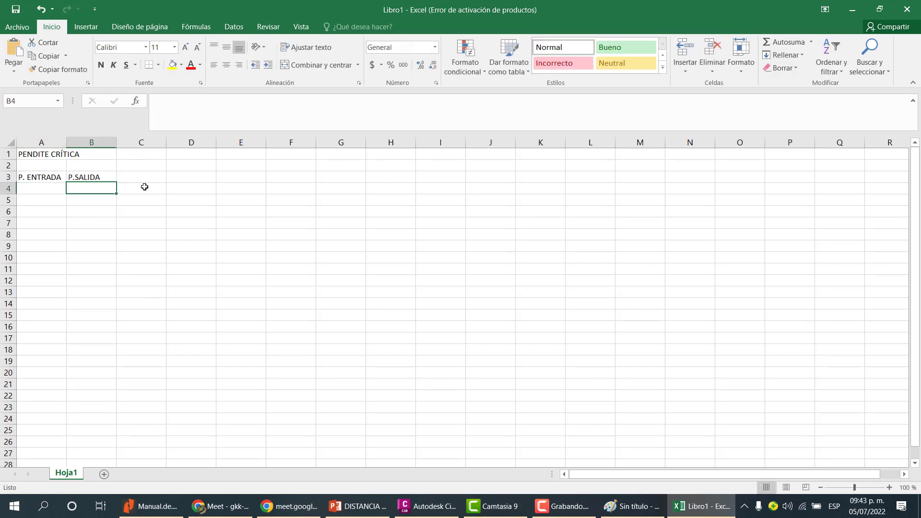
pyautogui.press('Left')
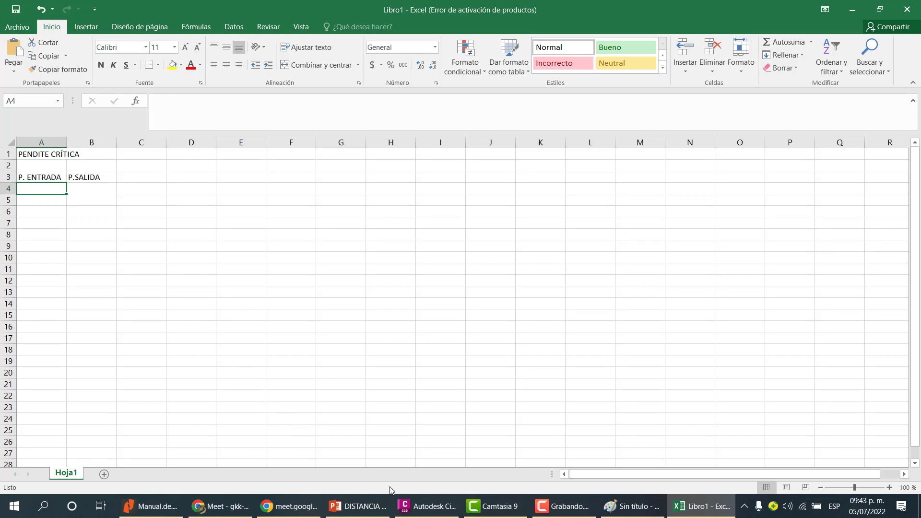
# Switch to Civil 3D and zoom across the profile view to read the grade values.
pyautogui.click(426, 506)
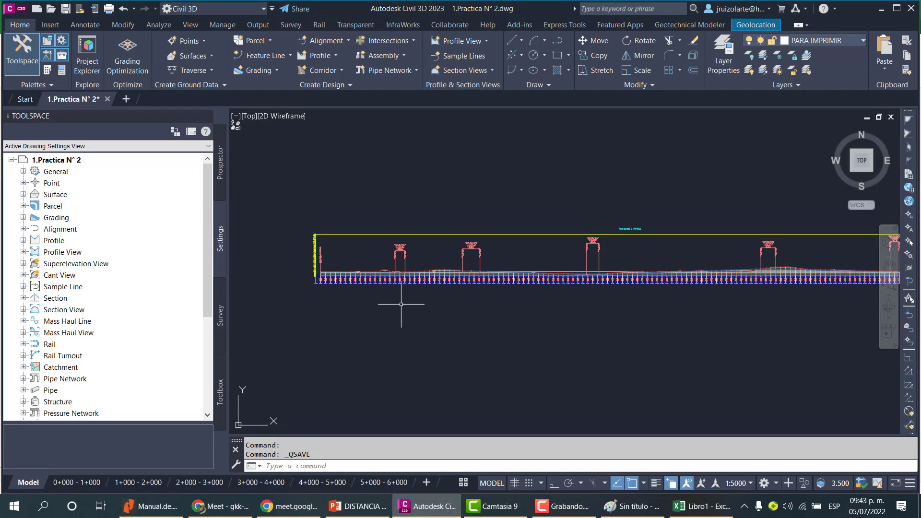
pyautogui.scroll(2, 401, 304)
pyautogui.scroll(-1, 386, 258)
pyautogui.scroll(3, 379, 274)
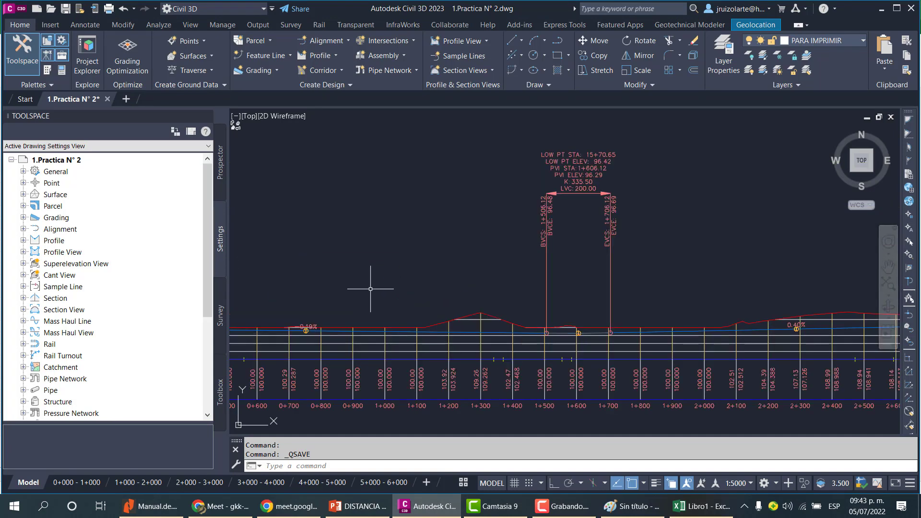
pyautogui.scroll(-2, 377, 288)
pyautogui.scroll(-6, 425, 279)
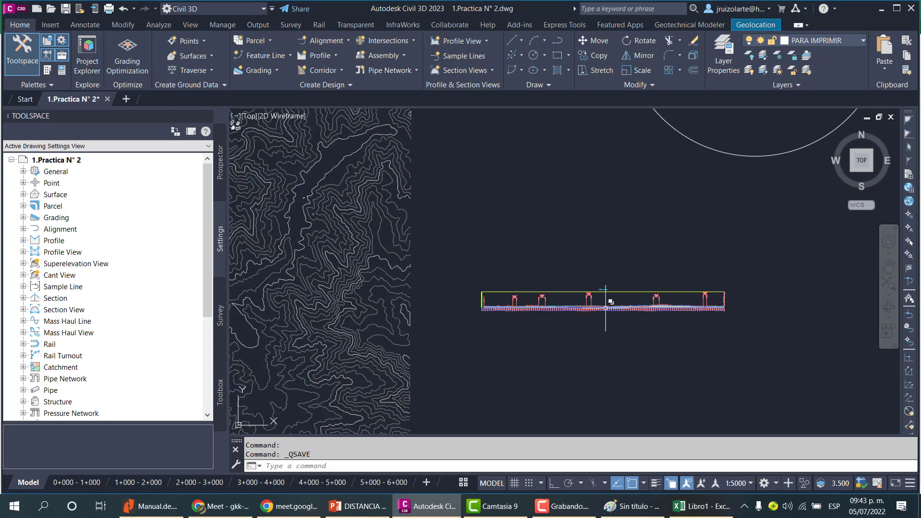
pyautogui.scroll(2, 594, 302)
pyautogui.scroll(-2, 565, 292)
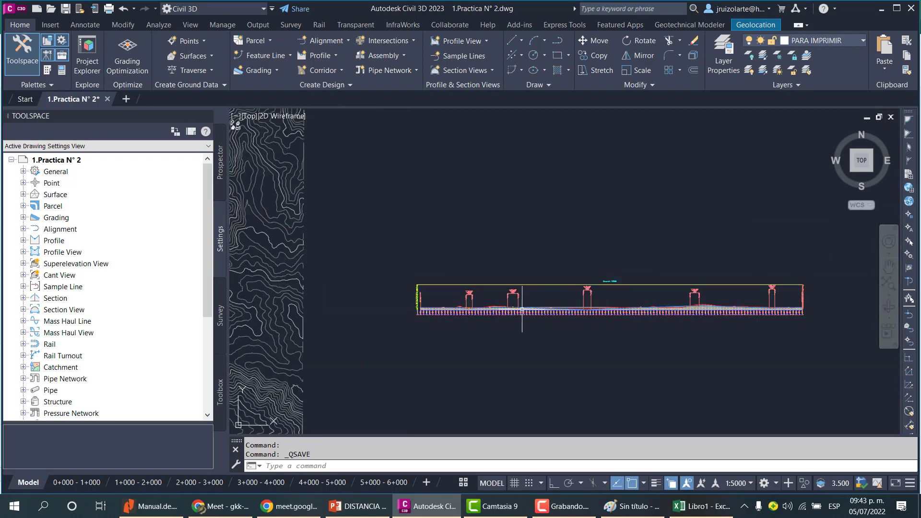
pyautogui.scroll(5, 494, 293)
pyautogui.scroll(-2, 492, 282)
pyautogui.scroll(-3, 499, 264)
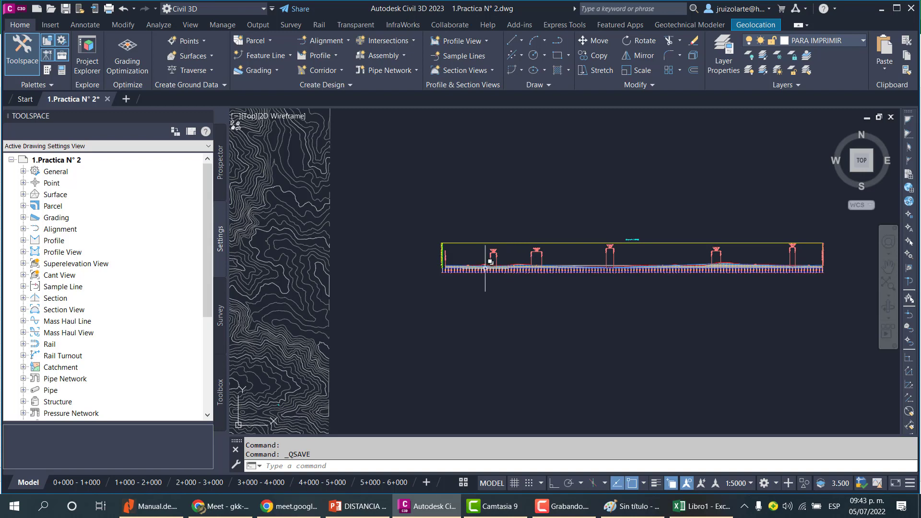
# Zoom across the profile view to inspect the vertical curves and grade labels.
pyautogui.scroll(5, 484, 270)
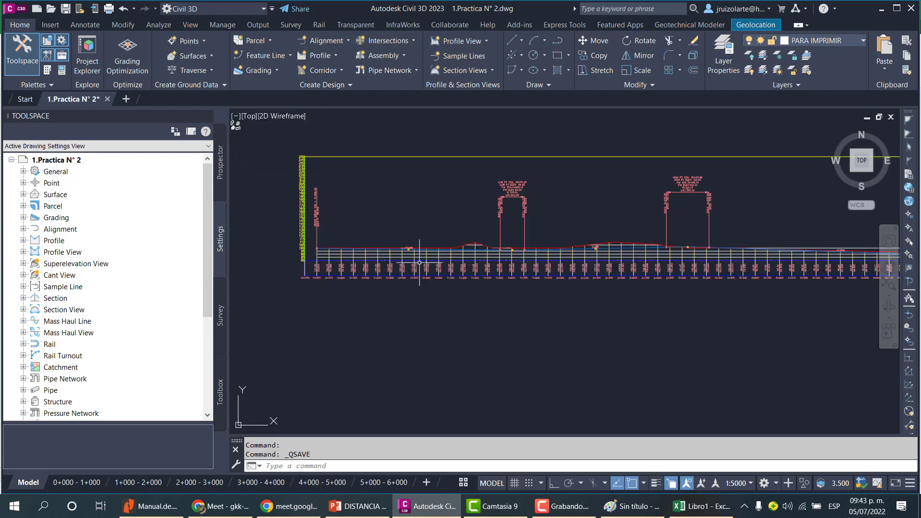
pyautogui.scroll(-4, 565, 264)
pyautogui.scroll(3, 605, 278)
pyautogui.scroll(1, 621, 288)
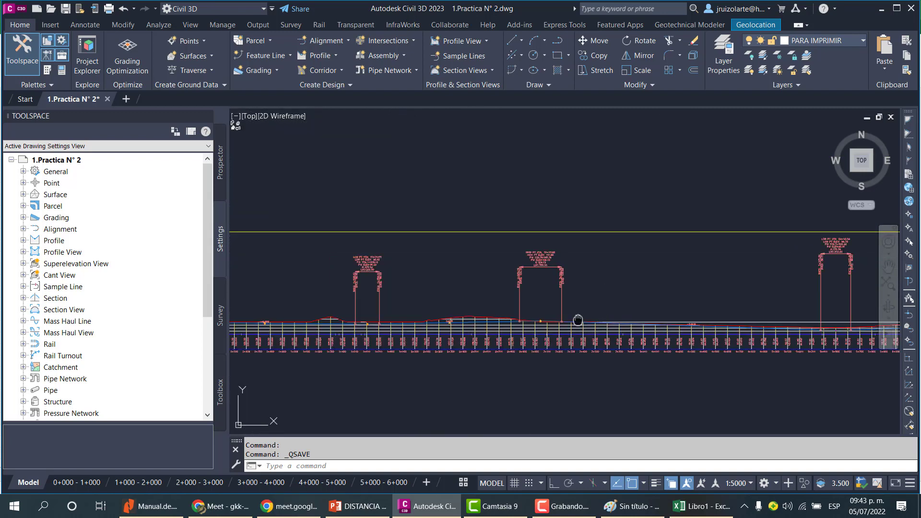
pyautogui.scroll(-4, 599, 268)
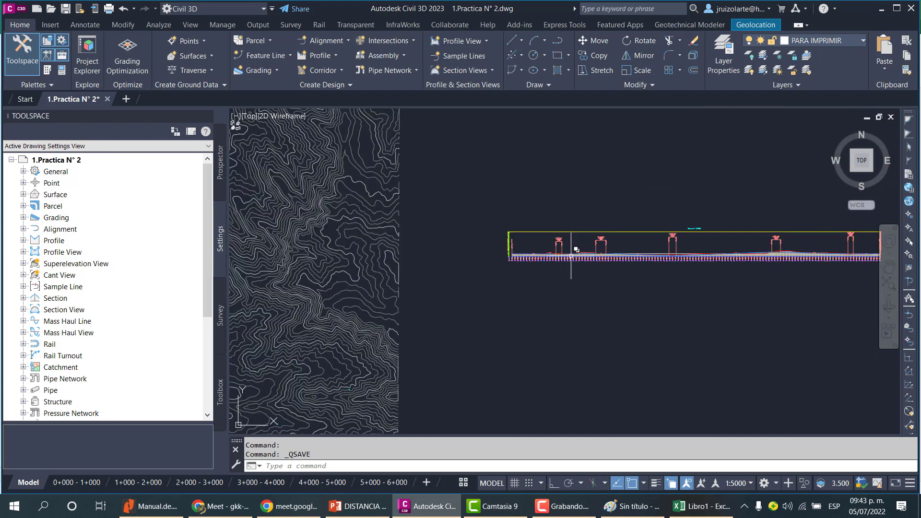
pyautogui.scroll(4, 578, 254)
pyautogui.scroll(3, 642, 268)
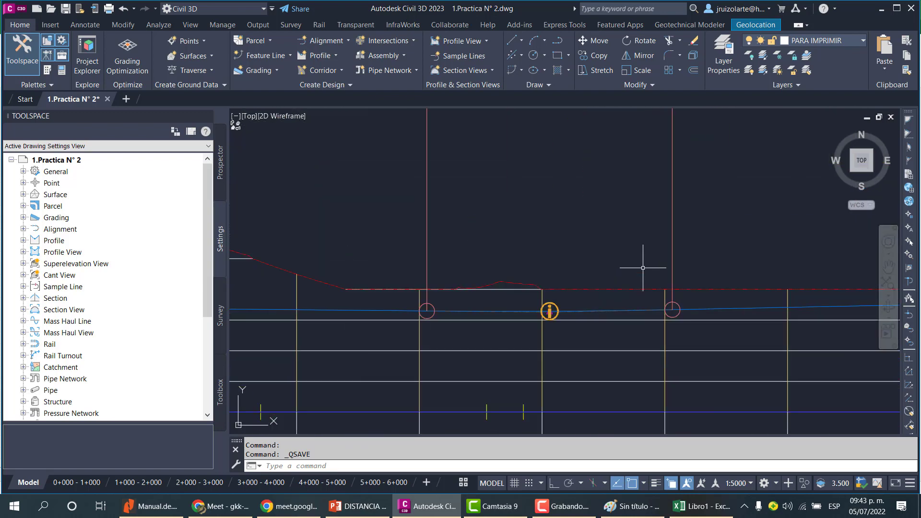
pyautogui.click(670, 265)
pyautogui.click(628, 264)
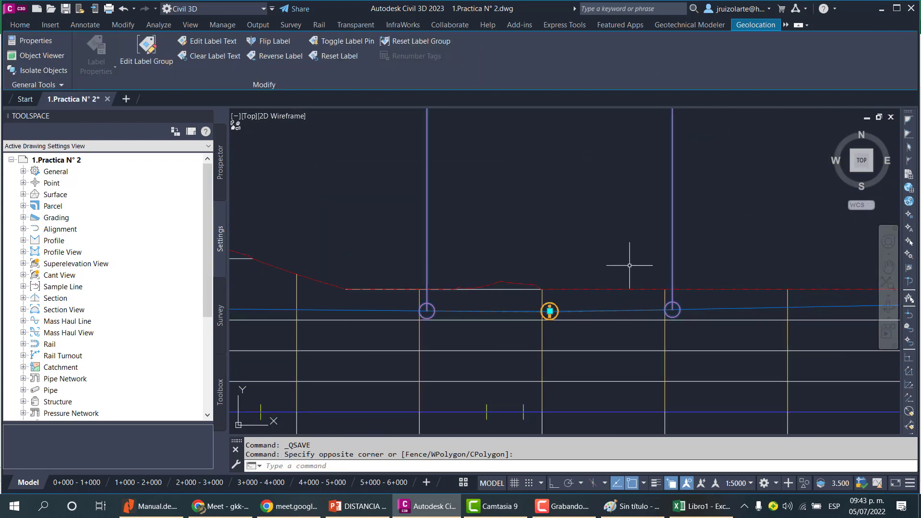
pyautogui.press('Escape')
pyautogui.press('Escape')
pyautogui.click(581, 308)
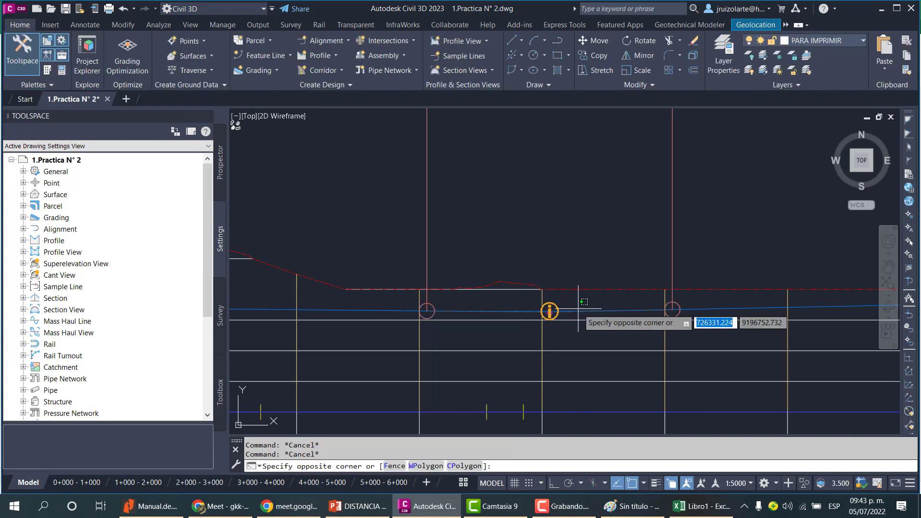
pyautogui.click(550, 312)
pyautogui.rightClick(575, 312)
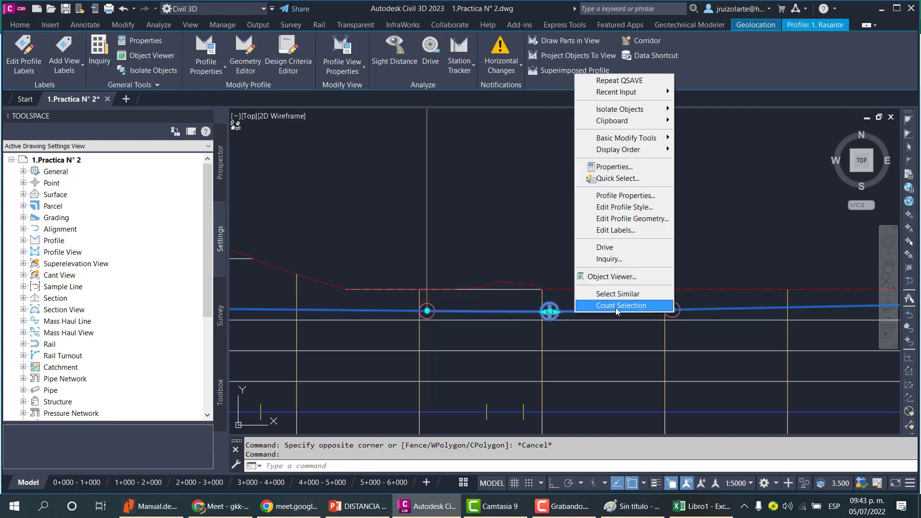
pyautogui.click(642, 219)
pyautogui.press('Escape')
pyautogui.press('Escape')
# Open the profile's properties, review the Profile Locking tab, and close the dialog.
pyautogui.click(591, 303)
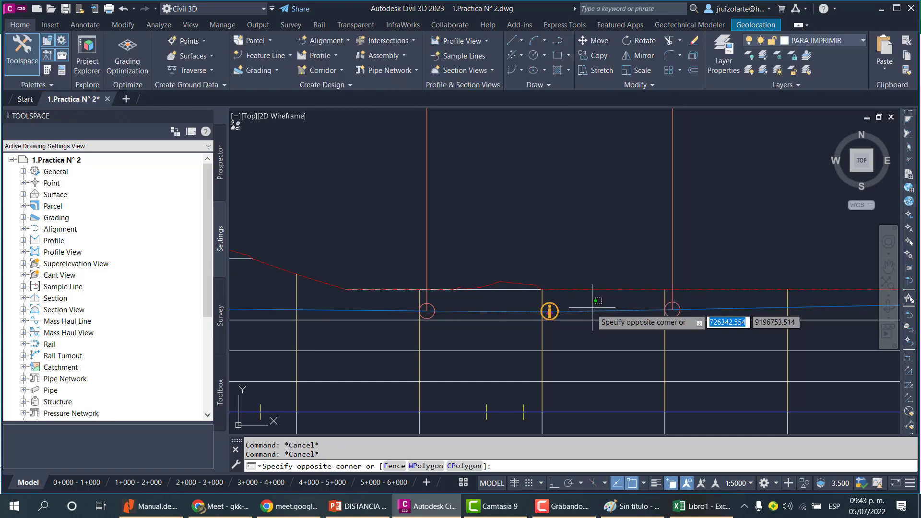
pyautogui.click(583, 315)
pyautogui.rightClick(583, 314)
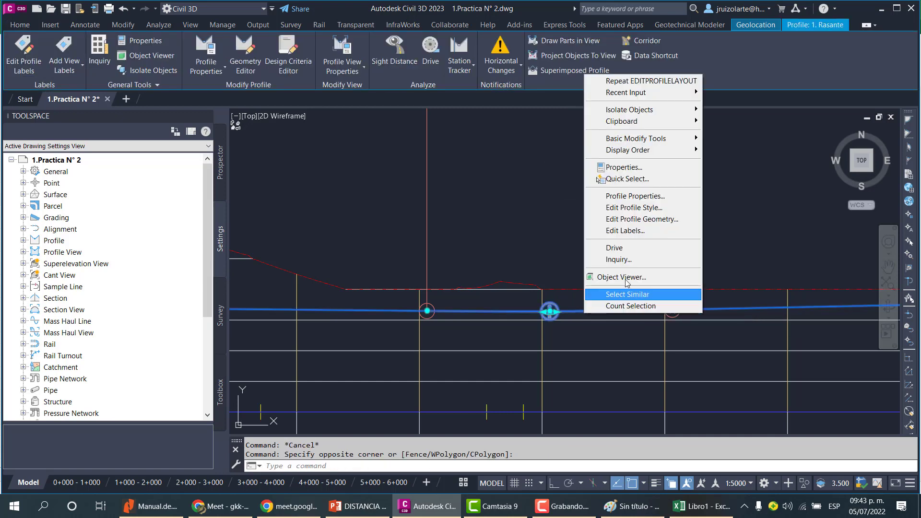
pyautogui.click(634, 195)
pyautogui.click(415, 128)
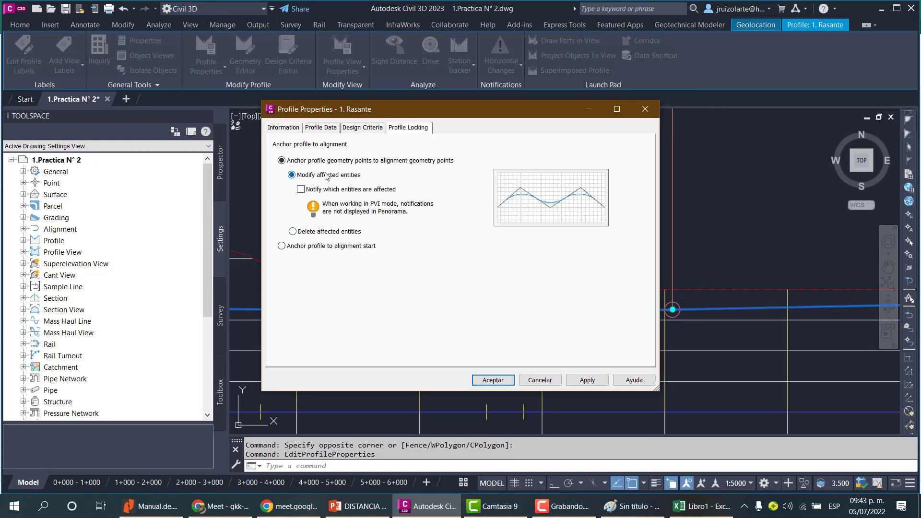
pyautogui.click(325, 190)
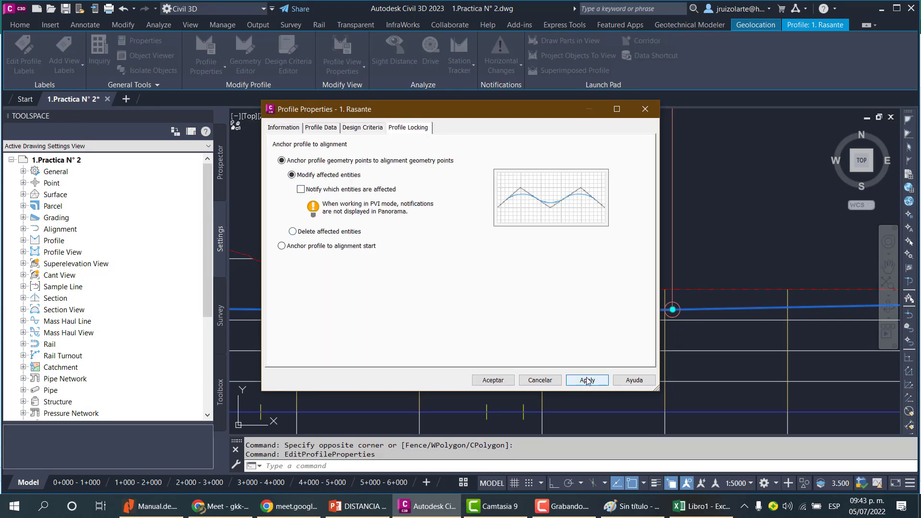
pyautogui.click(493, 380)
# Zoom along the profile to examine the first vertical curve's labels and the entry and exit grades.
pyautogui.scroll(-6, 543, 303)
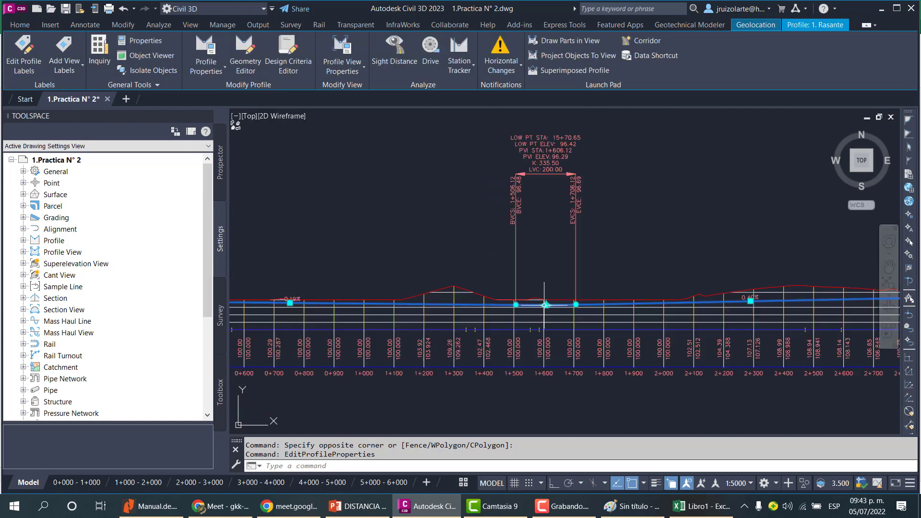
pyautogui.press('Escape')
pyautogui.press('Escape')
pyautogui.scroll(6, 296, 292)
pyautogui.scroll(-6, 480, 305)
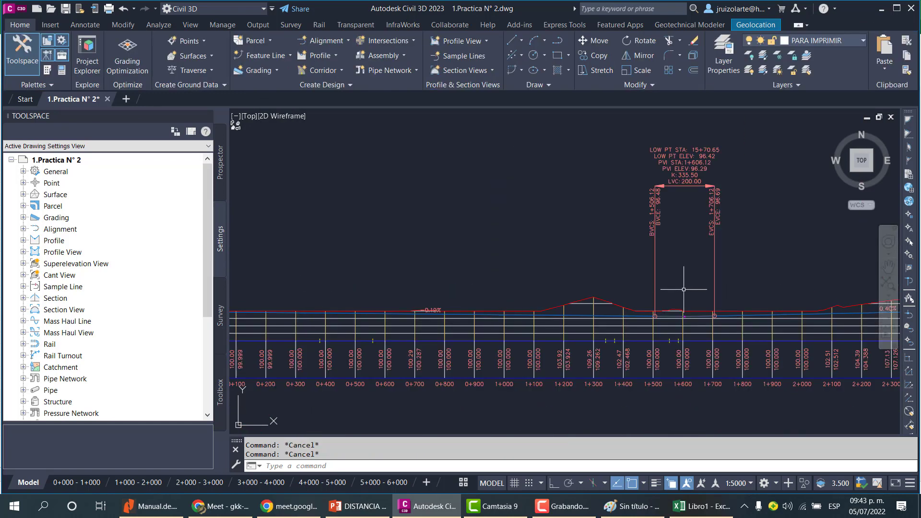
pyautogui.scroll(6, 695, 317)
pyautogui.scroll(-8, 695, 317)
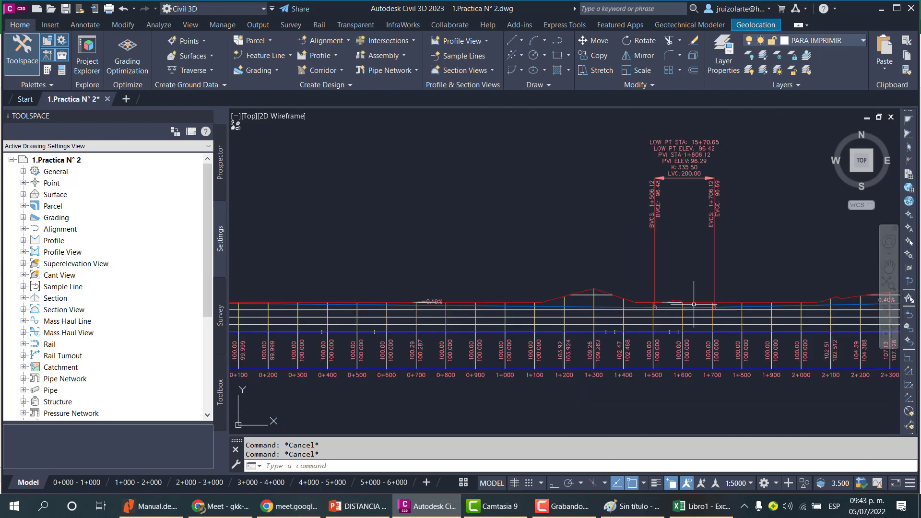
pyautogui.moveTo(719, 276); pyautogui.dragTo(713, 278, button='middle')
pyautogui.scroll(4, 662, 279)
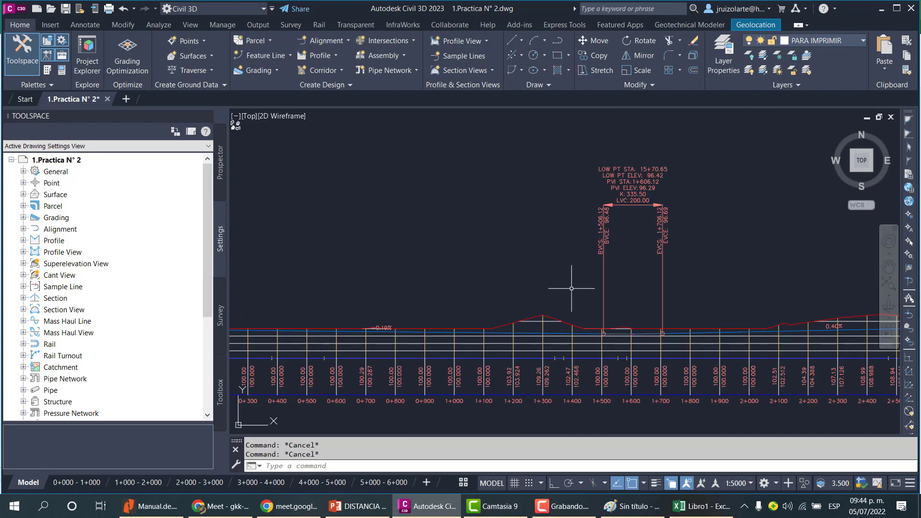
pyautogui.scroll(6, 374, 319)
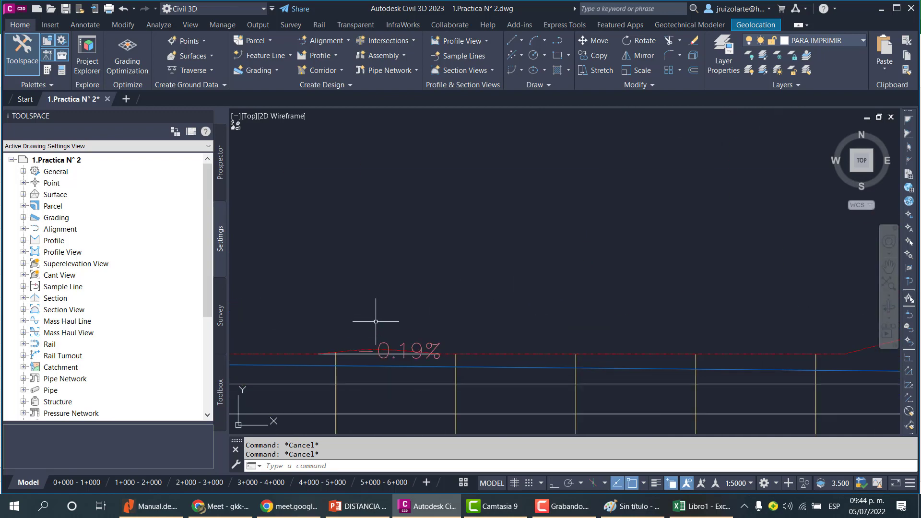
pyautogui.scroll(-7, 376, 310)
pyautogui.scroll(1, 518, 326)
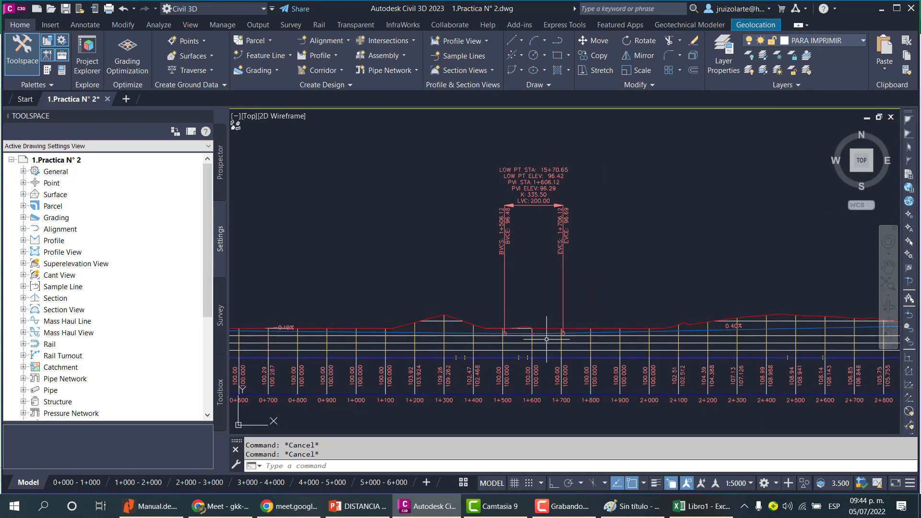
pyautogui.scroll(-3, 568, 300)
pyautogui.scroll(3, 586, 305)
pyautogui.scroll(-3, 576, 302)
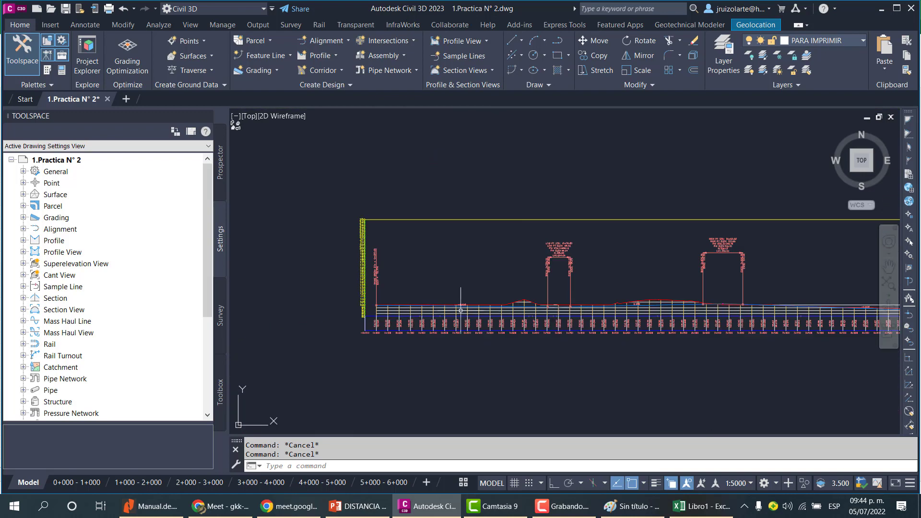
pyautogui.scroll(4, 468, 300)
pyautogui.scroll(-3, 467, 300)
pyautogui.scroll(5, 628, 297)
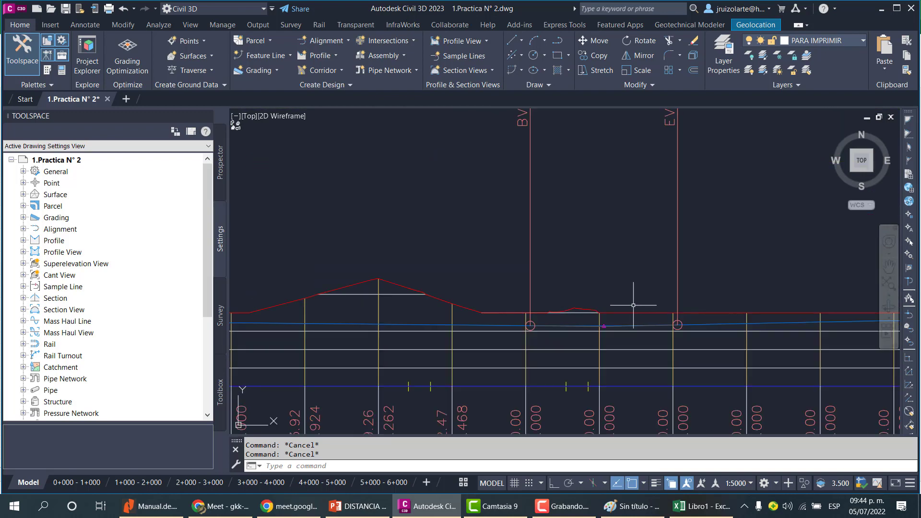
pyautogui.scroll(-3, 640, 308)
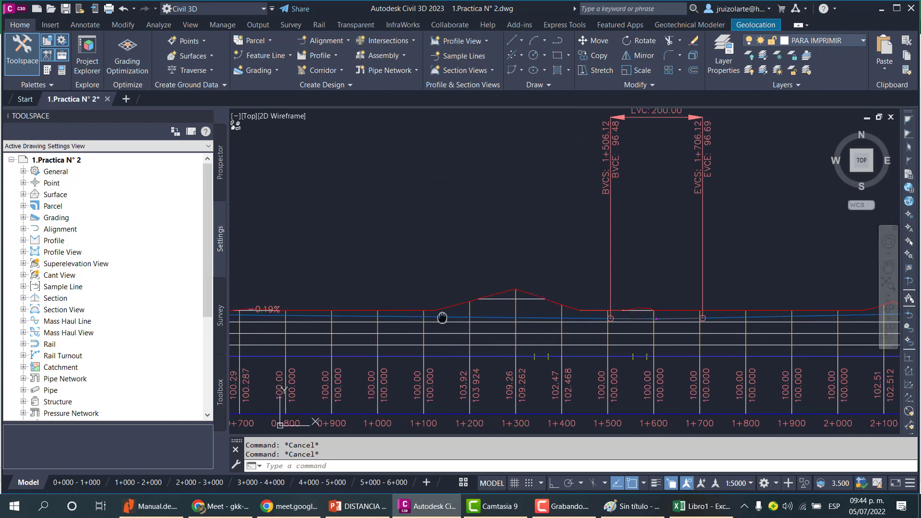
pyautogui.scroll(4, 380, 314)
pyautogui.scroll(-4, 384, 312)
pyautogui.scroll(4, 382, 317)
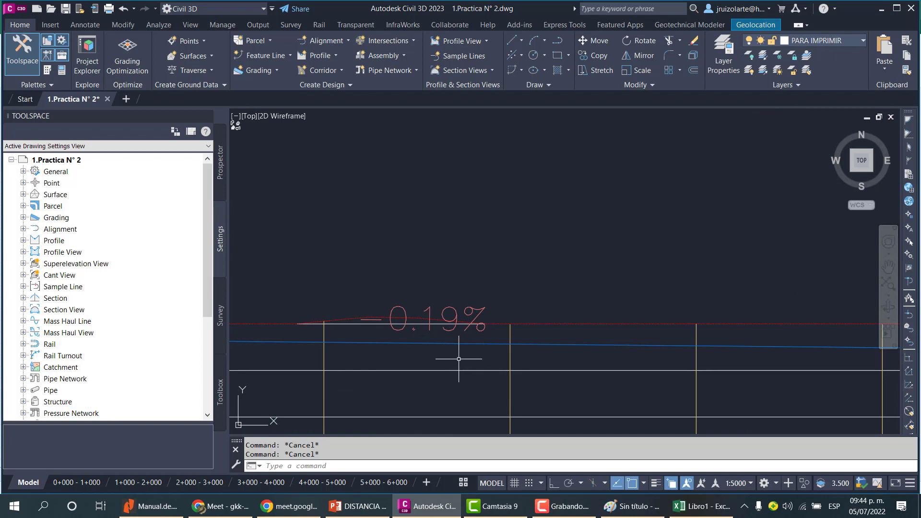
pyautogui.scroll(-1, 446, 364)
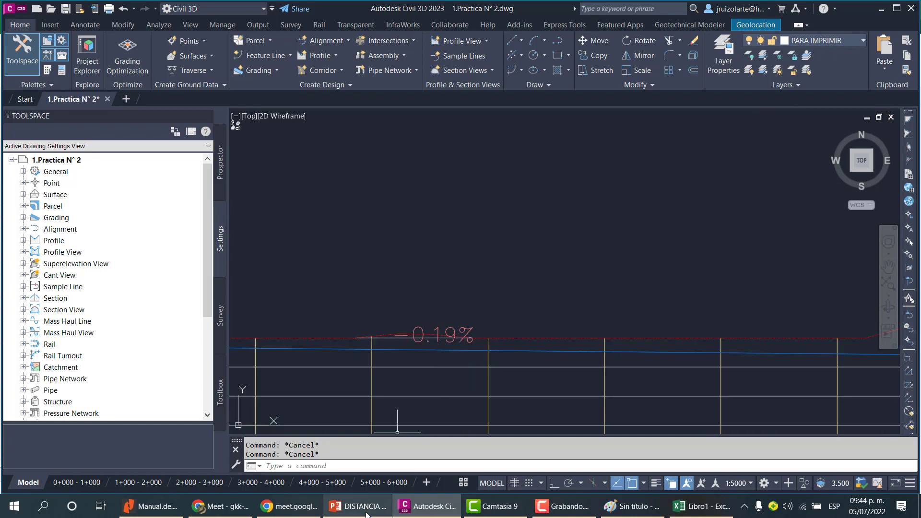
# Switch to PowerPoint and review the stopping sight distance example slides.
pyautogui.moveTo(367, 513)
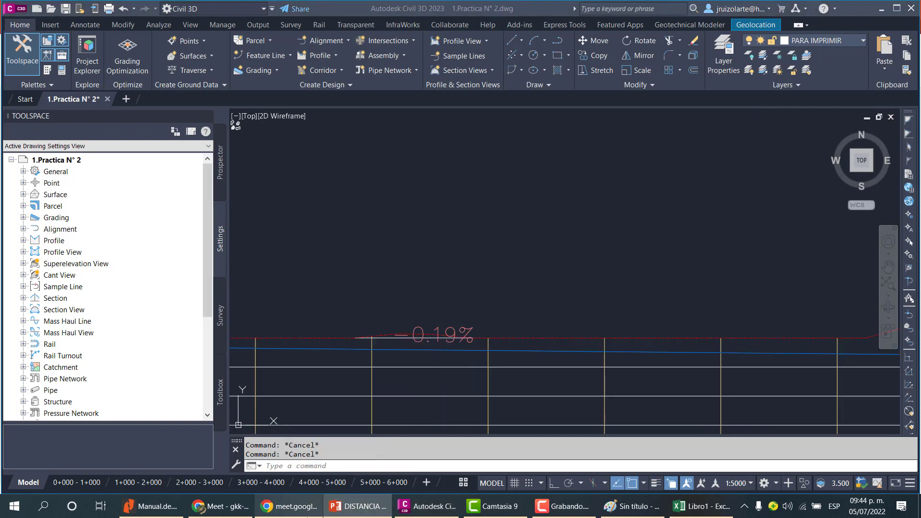
pyautogui.click(361, 508)
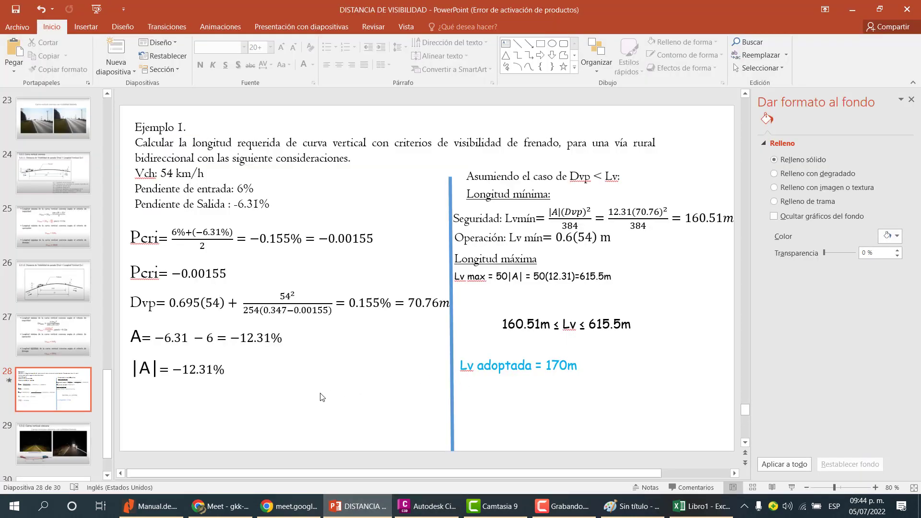
pyautogui.scroll(-2, 283, 383)
pyautogui.scroll(2, 297, 379)
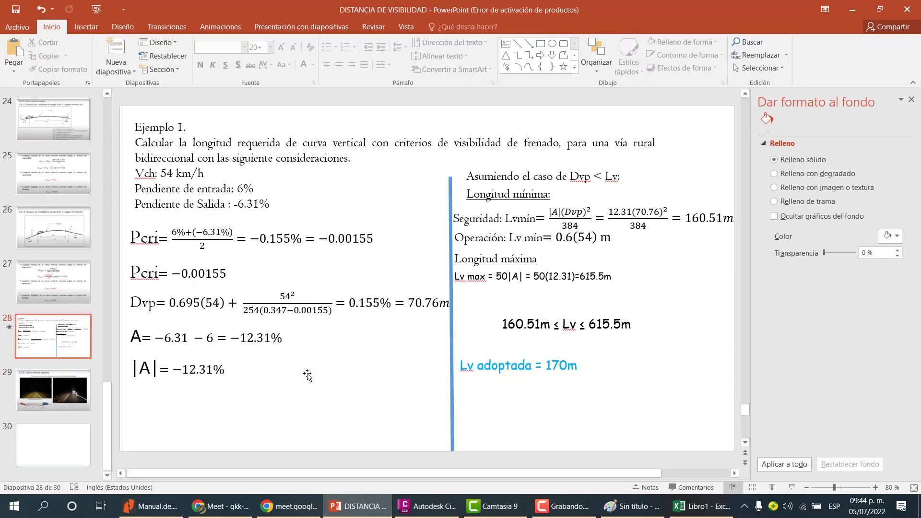
pyautogui.scroll(-1, 308, 376)
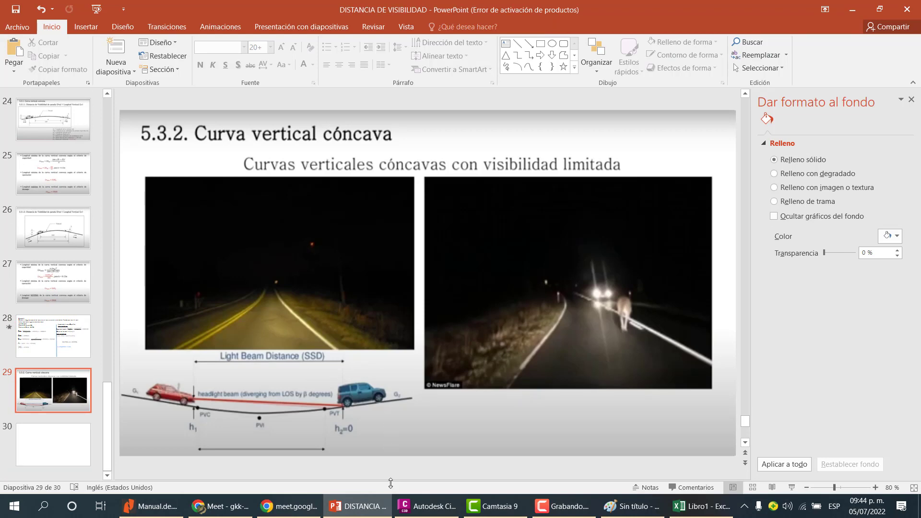
# Return to Civil 3D and examine the profile's next vertical curve and its grades.
pyautogui.click(427, 506)
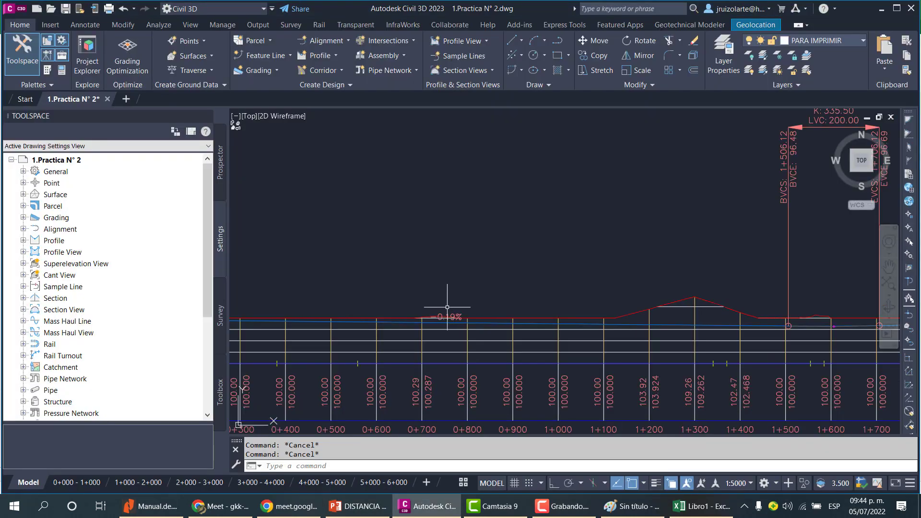
pyautogui.scroll(-2, 448, 308)
pyautogui.scroll(-1, 569, 278)
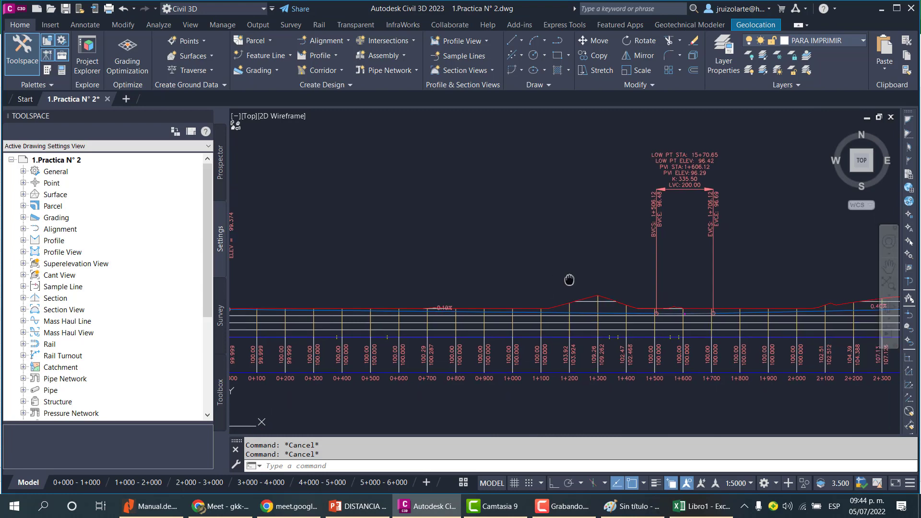
pyautogui.scroll(5, 593, 304)
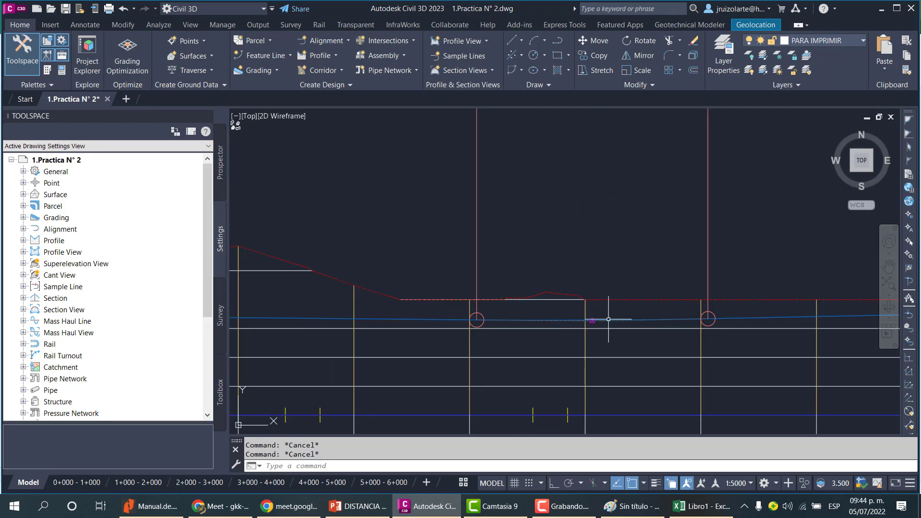
pyautogui.click(608, 319)
pyautogui.scroll(-5, 547, 297)
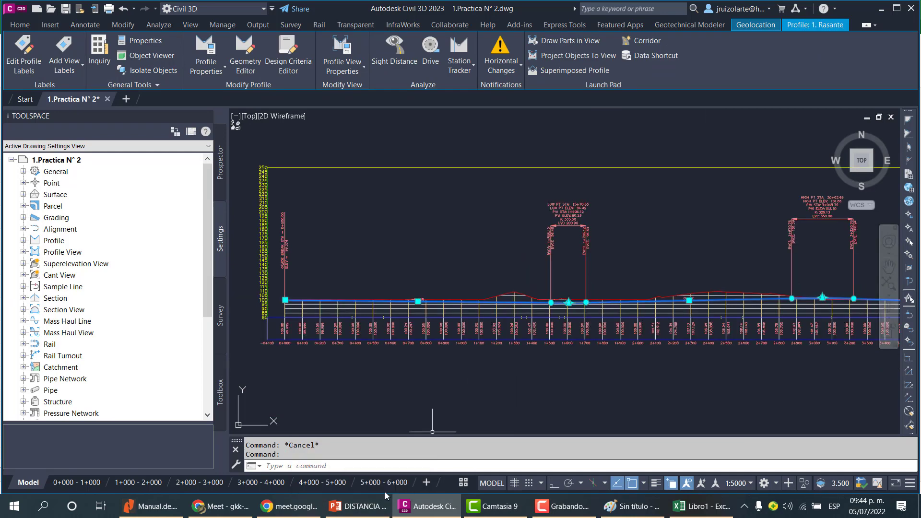
pyautogui.click(369, 508)
pyautogui.click(371, 511)
pyautogui.press('Escape')
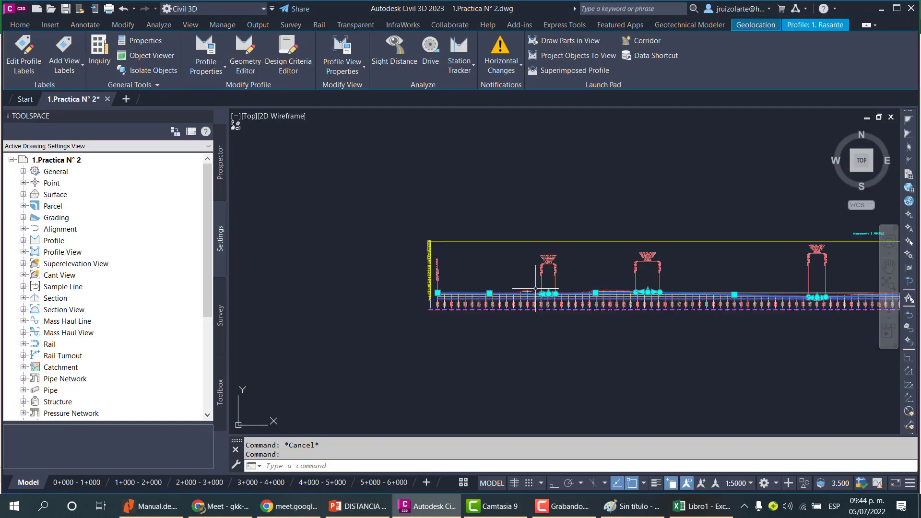
pyautogui.scroll(5, 674, 293)
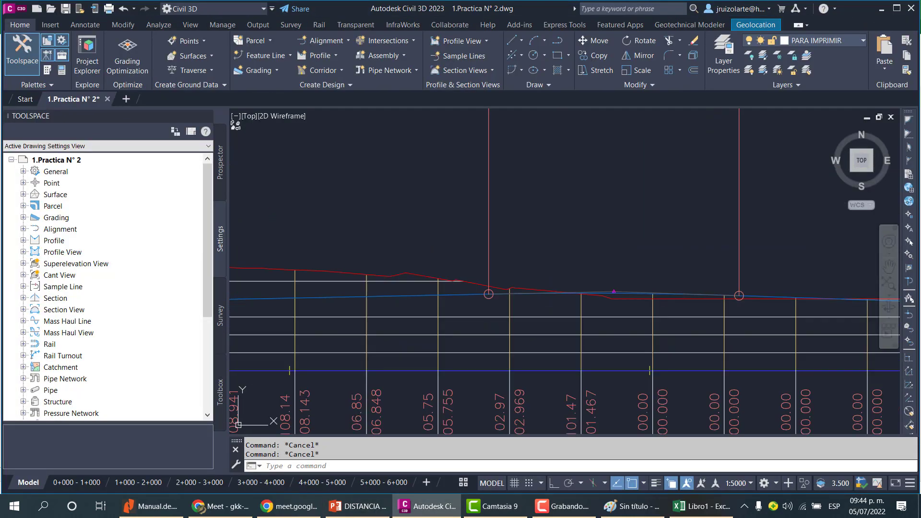
pyautogui.click(635, 296)
pyautogui.scroll(4, 623, 304)
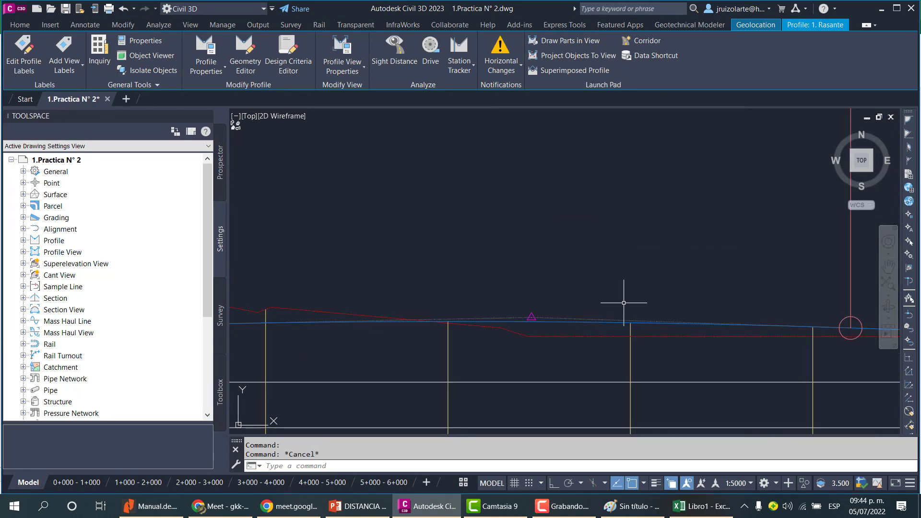
pyautogui.press('Escape')
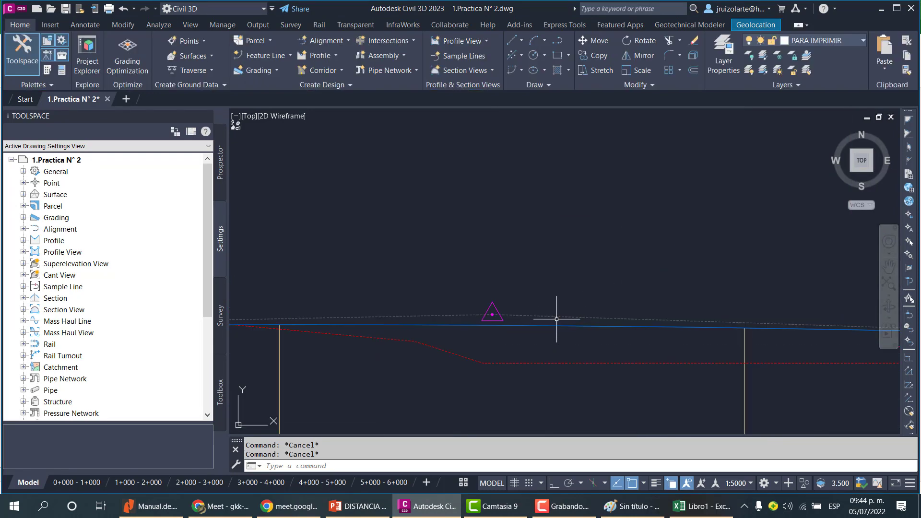
pyautogui.scroll(-5, 559, 319)
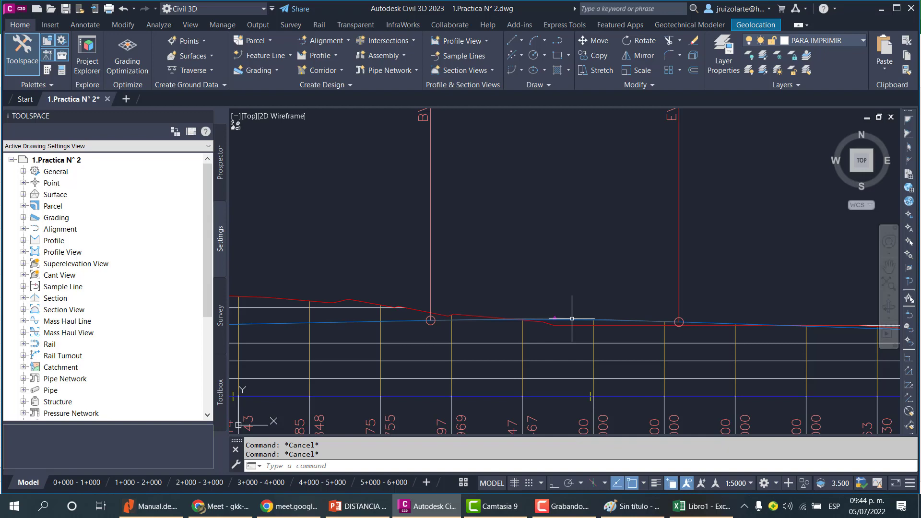
pyautogui.moveTo(222, 510)
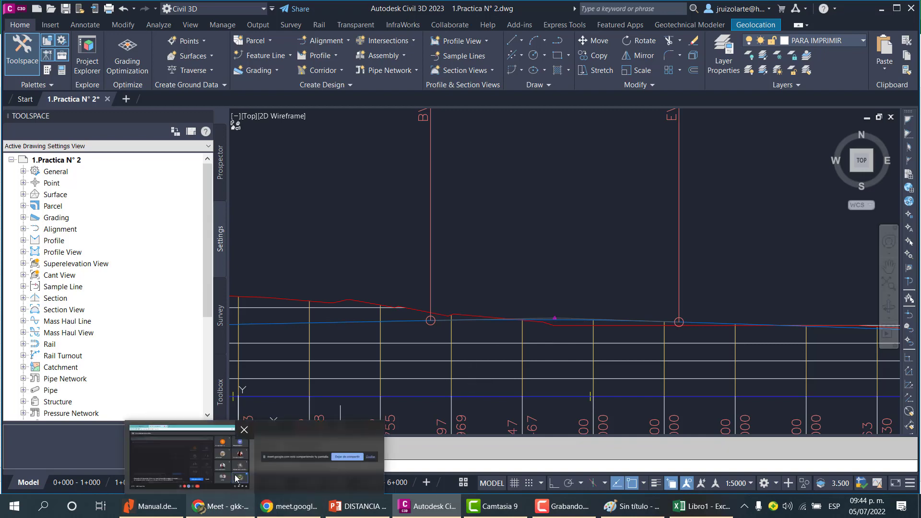
pyautogui.click(215, 455)
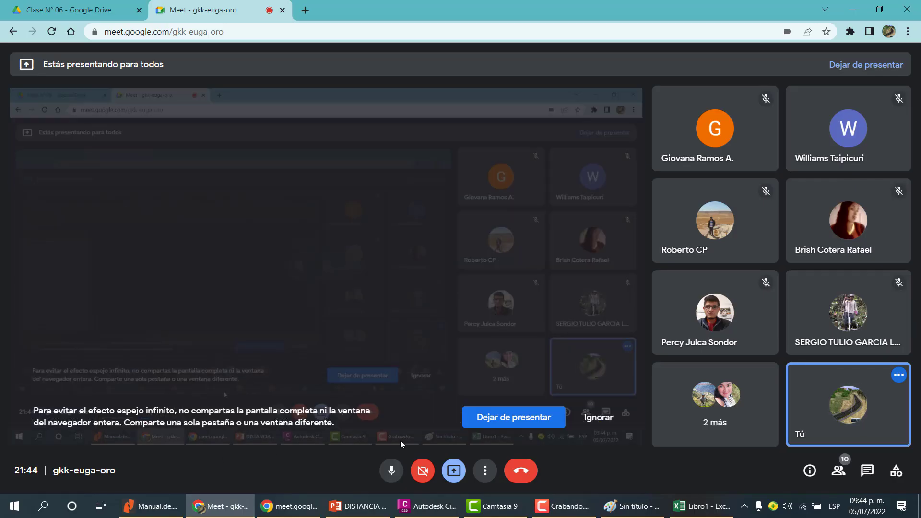
pyautogui.click(393, 471)
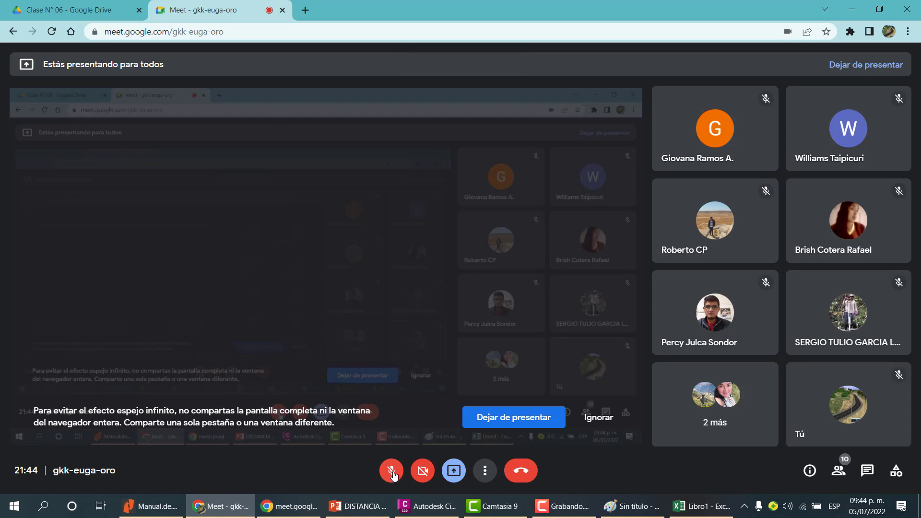
pyautogui.click(238, 505)
pyautogui.moveTo(362, 507)
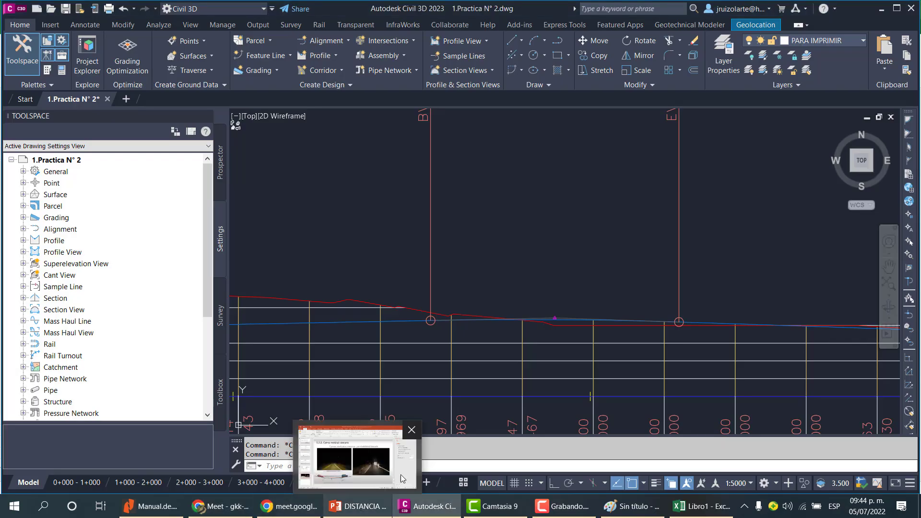
# Zoom in and out along the profile to examine the crest vertical curve and its labels.
pyautogui.scroll(-3, 576, 325)
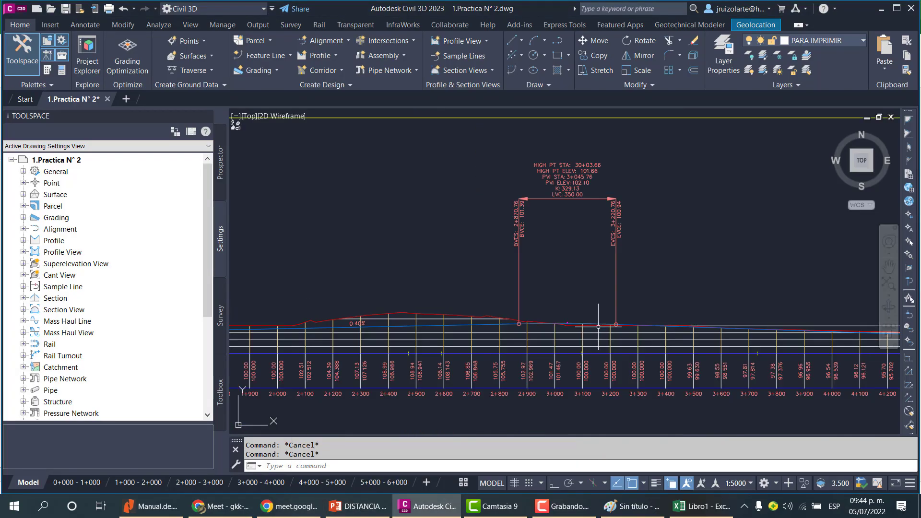
pyautogui.scroll(3, 511, 331)
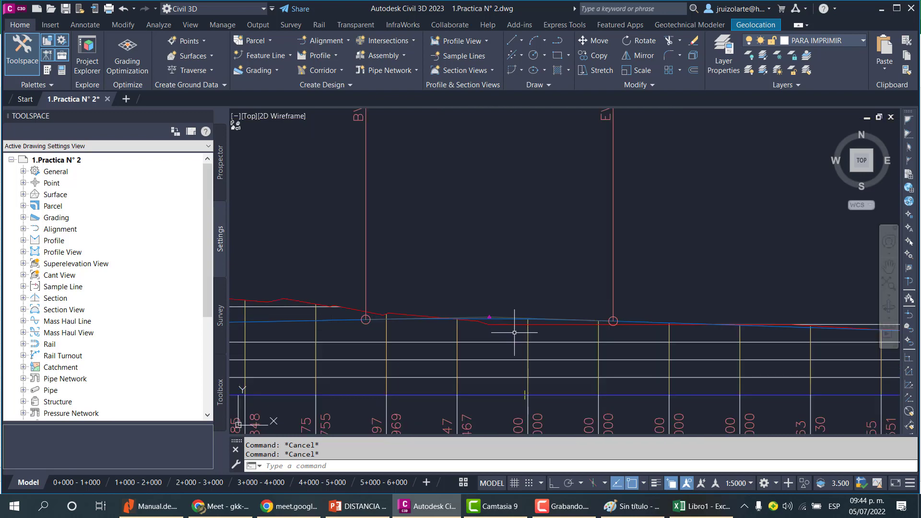
pyautogui.scroll(-3, 533, 316)
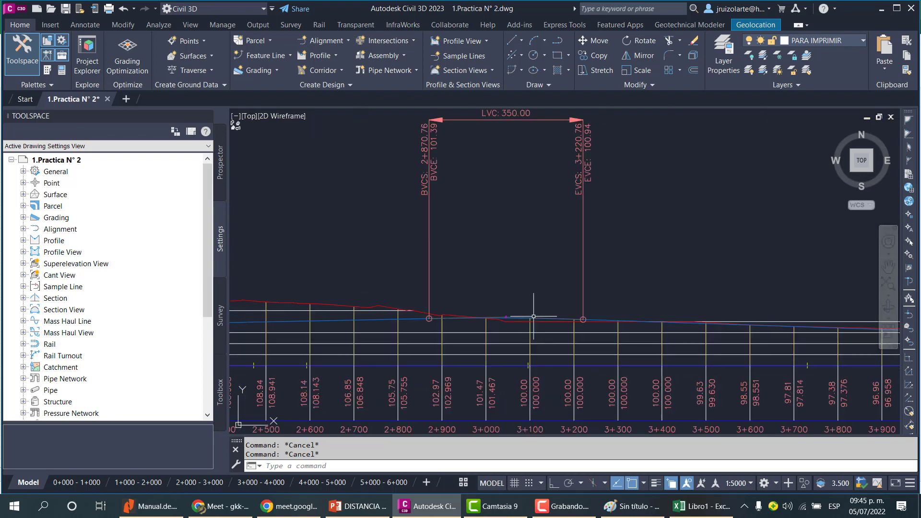
pyautogui.scroll(4, 513, 314)
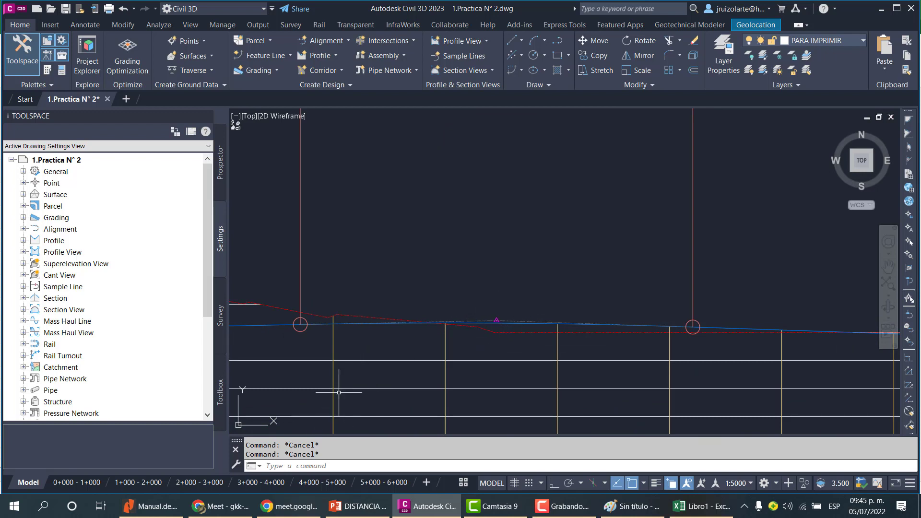
pyautogui.click(233, 506)
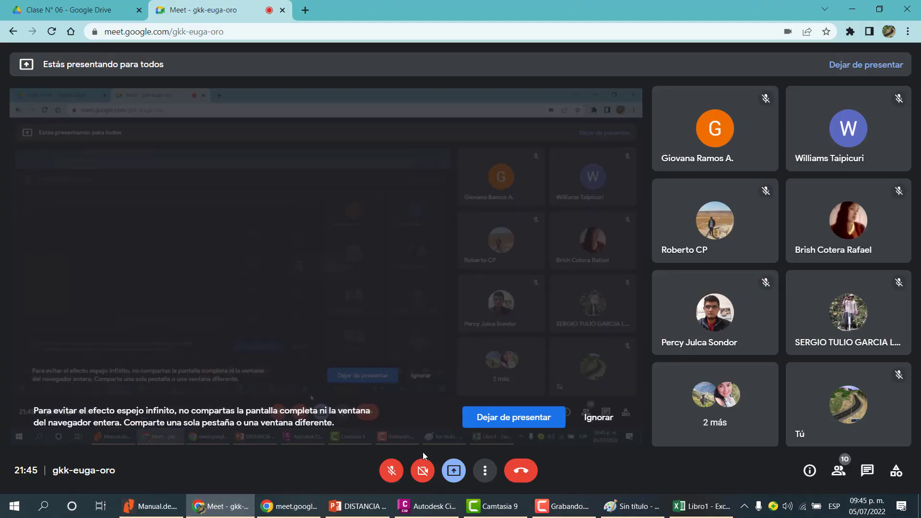
pyautogui.click(392, 475)
pyautogui.click(230, 506)
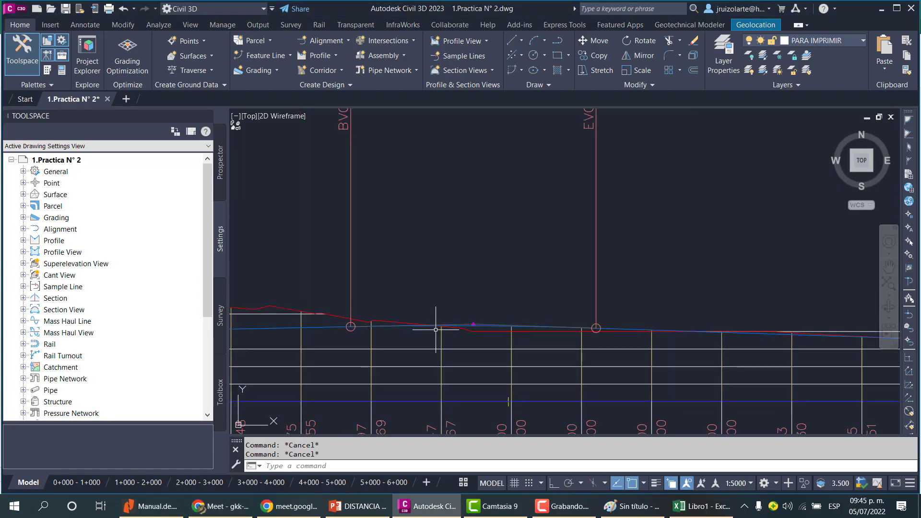
# Examine the crest curve's BVC and EVC stations between 2+870 and 3+220 on the profile.
pyautogui.scroll(2, 482, 329)
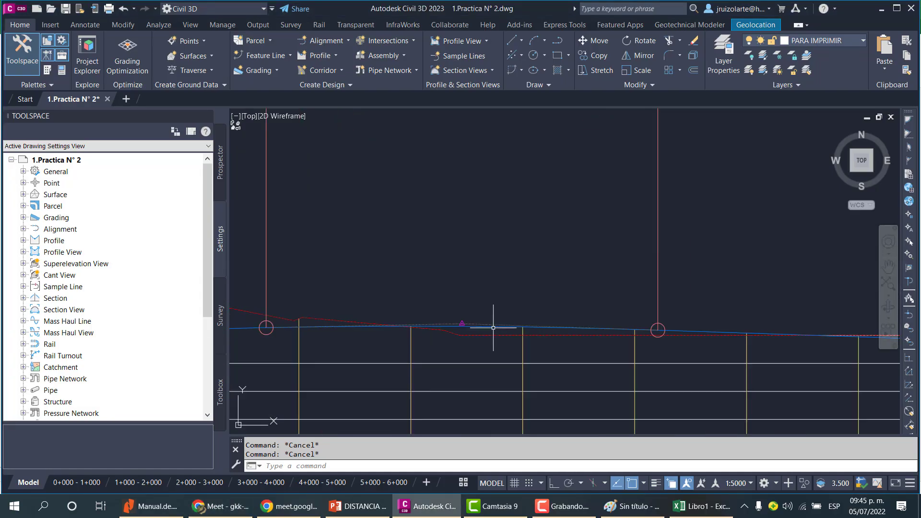
pyautogui.scroll(-2, 489, 317)
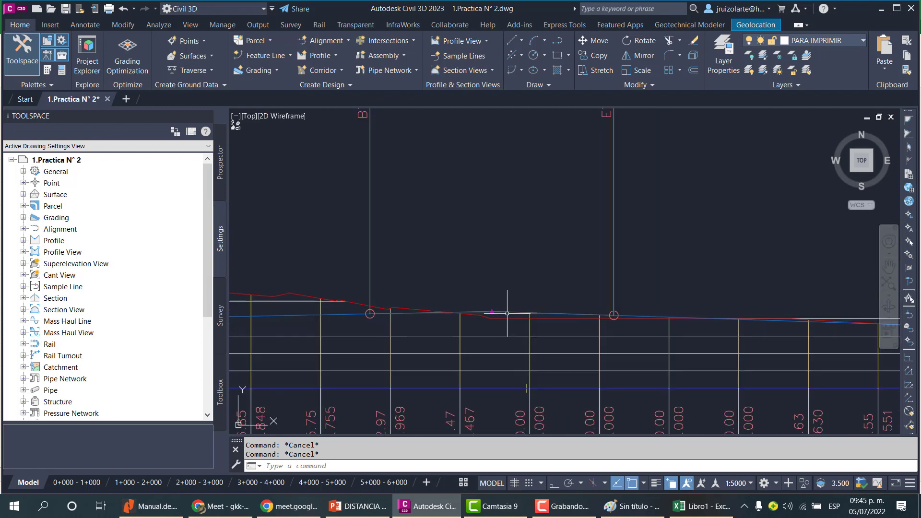
pyautogui.scroll(-2, 507, 314)
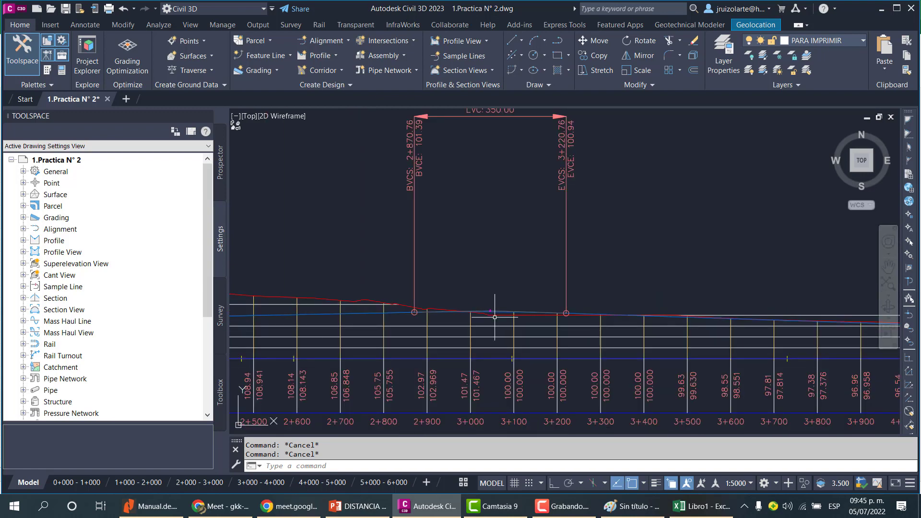
pyautogui.scroll(3, 494, 316)
pyautogui.scroll(-2, 506, 307)
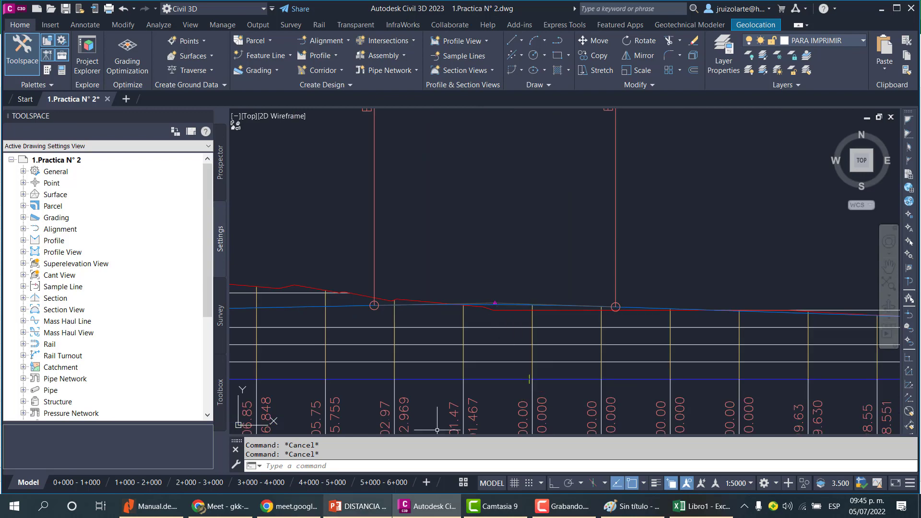
# Briefly view the concave vertical curve slide in PowerPoint and switch to the Excel workbook.
pyautogui.click(361, 507)
pyautogui.click(363, 513)
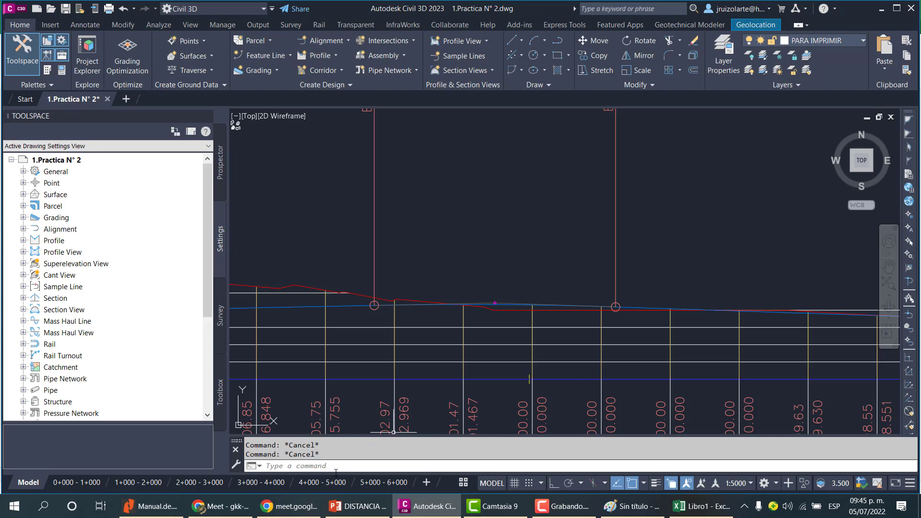
pyautogui.click(373, 513)
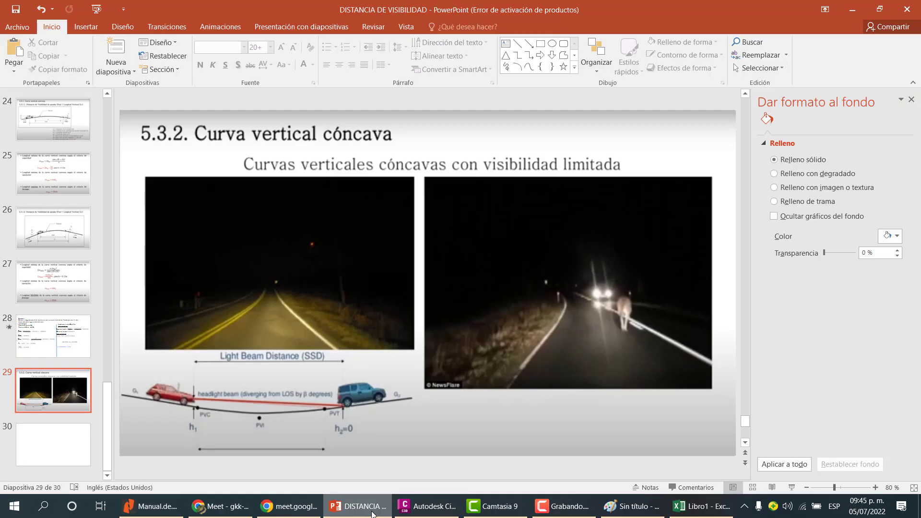
pyautogui.click(427, 506)
pyautogui.click(701, 506)
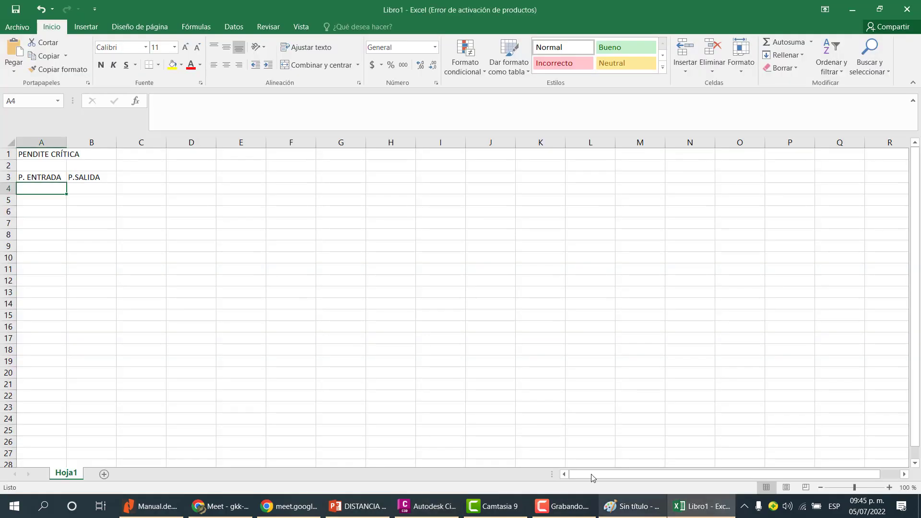
# Enter CONvexas in cell A2.
pyautogui.click(98, 165)
pyautogui.moveTo(47, 164); pyautogui.dragTo(96, 165)
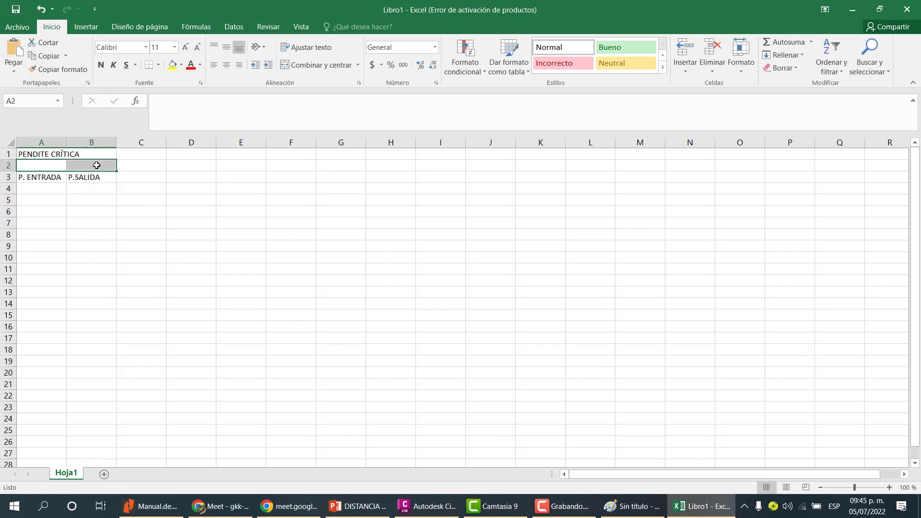
pyautogui.write('CONve')
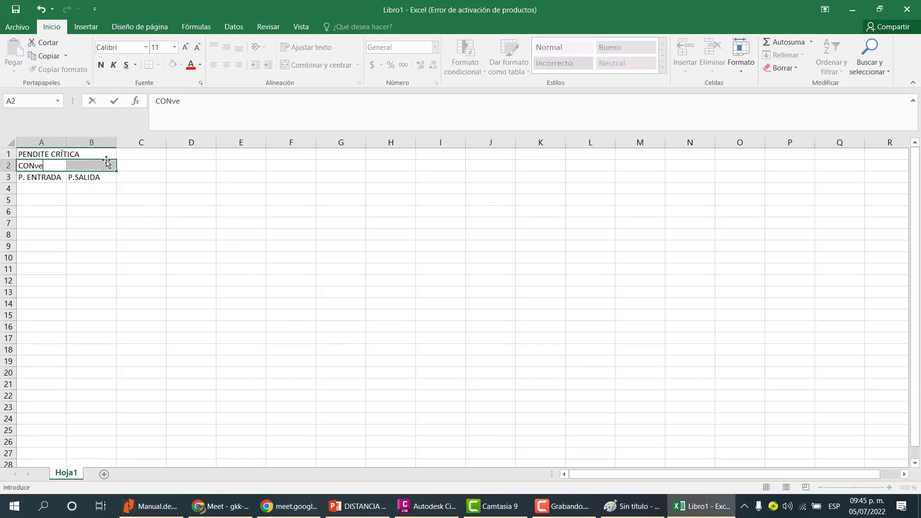
pyautogui.write('xas')
pyautogui.press('Return')
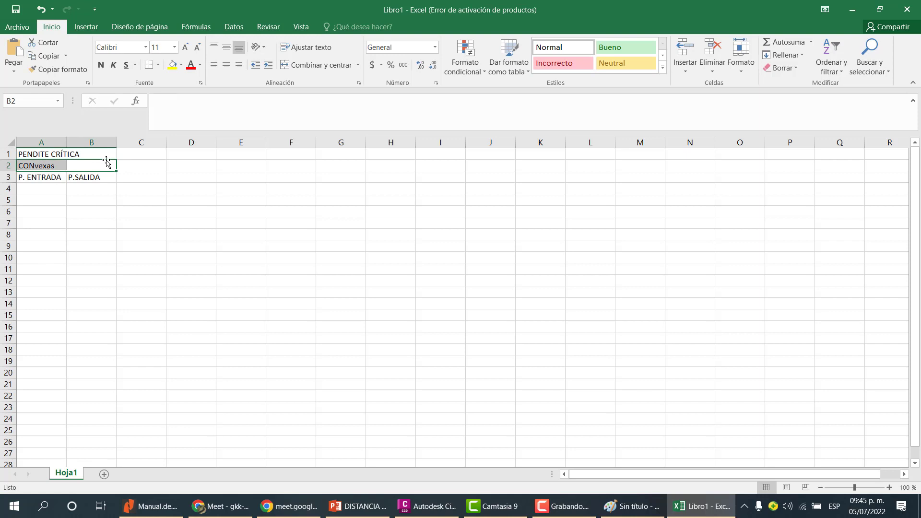
pyautogui.write('CON')
pyautogui.press('Right')
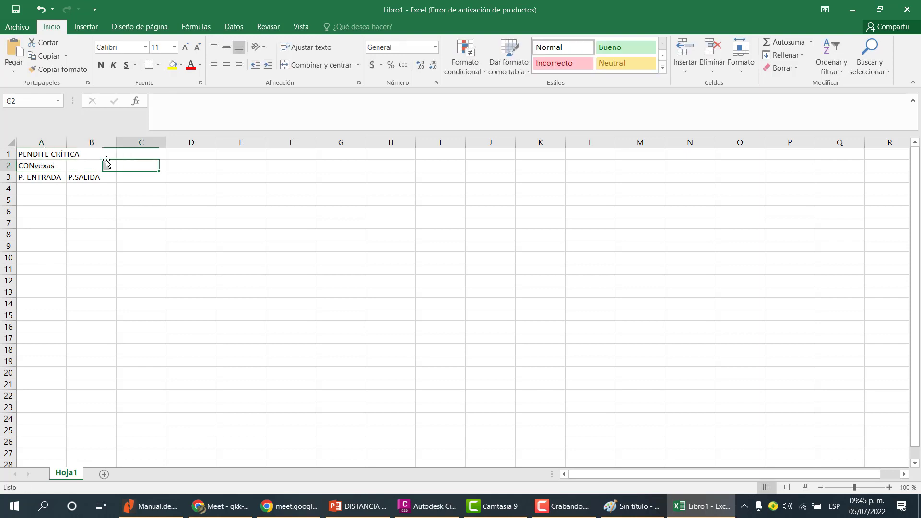
pyautogui.press('Left')
# Merge and center cells A2:B2 and enter the heading CONVEXAS.
pyautogui.moveTo(41, 165); pyautogui.dragTo(89, 165)
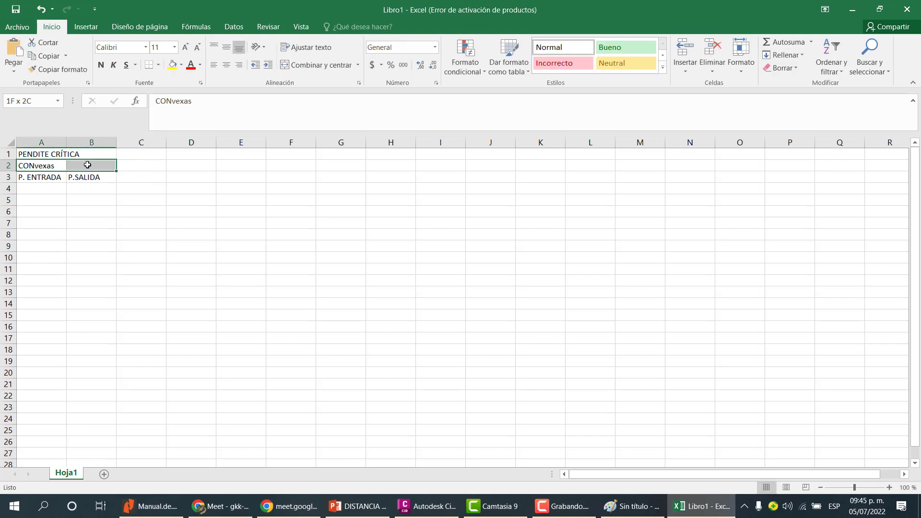
pyautogui.click(316, 70)
pyautogui.write('co')
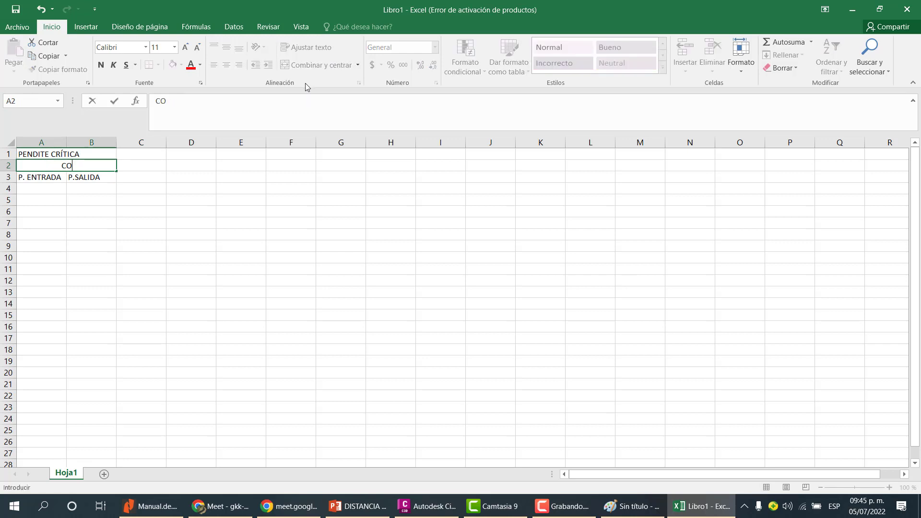
pyautogui.write('NVEXAS')
pyautogui.press('Return')
pyautogui.press('Return')
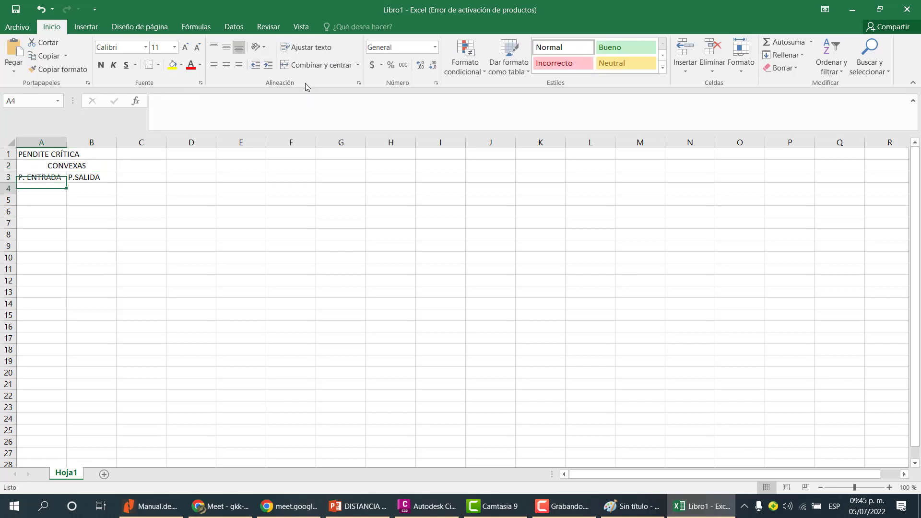
# Insert a new column before column A and label cell A3 as N° 1.
pyautogui.click(39, 142)
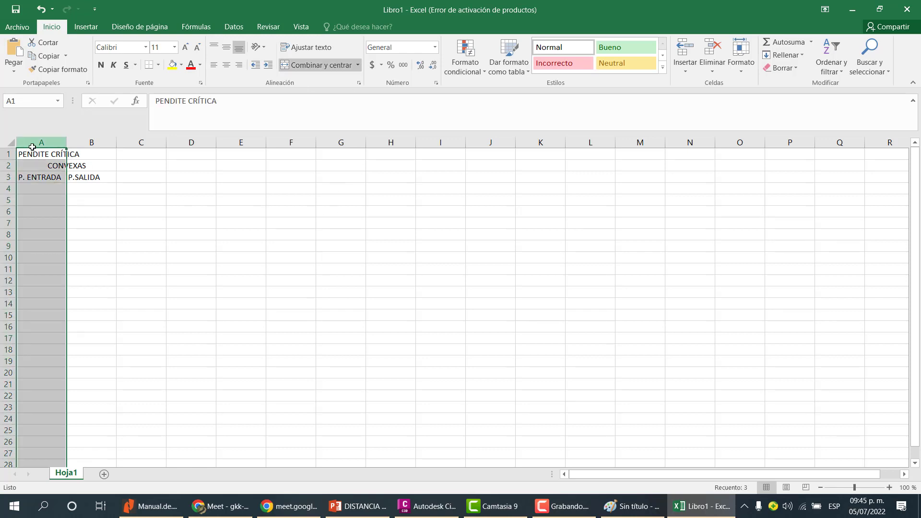
pyautogui.rightClick(34, 143)
pyautogui.click(61, 230)
pyautogui.click(60, 177)
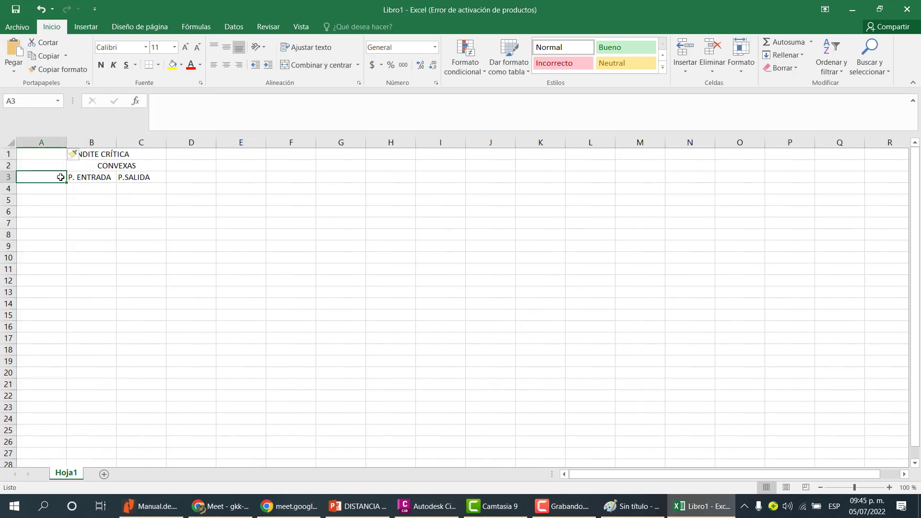
pyautogui.write('C')
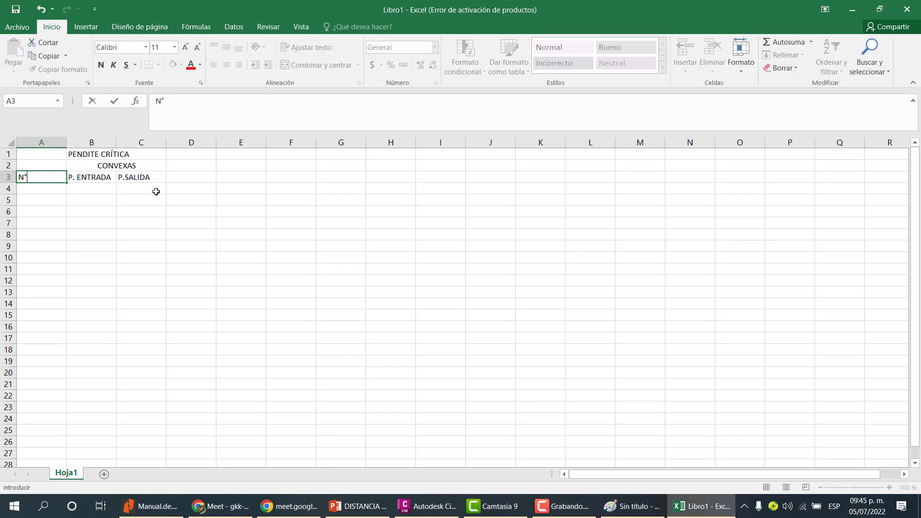
pyautogui.write('° 1')
pyautogui.press('Return')
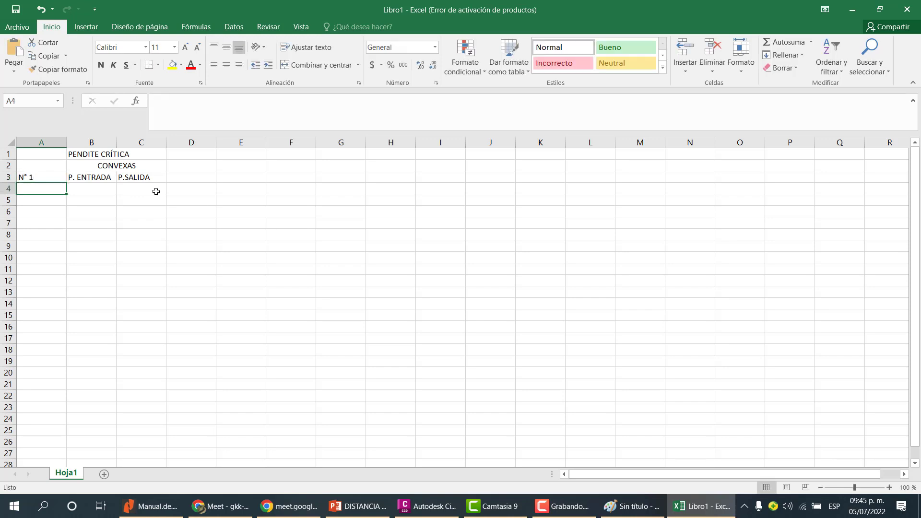
# Return to Civil 3D and examine the profile's vertical curves and their labels before going back to Excel.
pyautogui.click(690, 506)
pyautogui.scroll(-8, 540, 317)
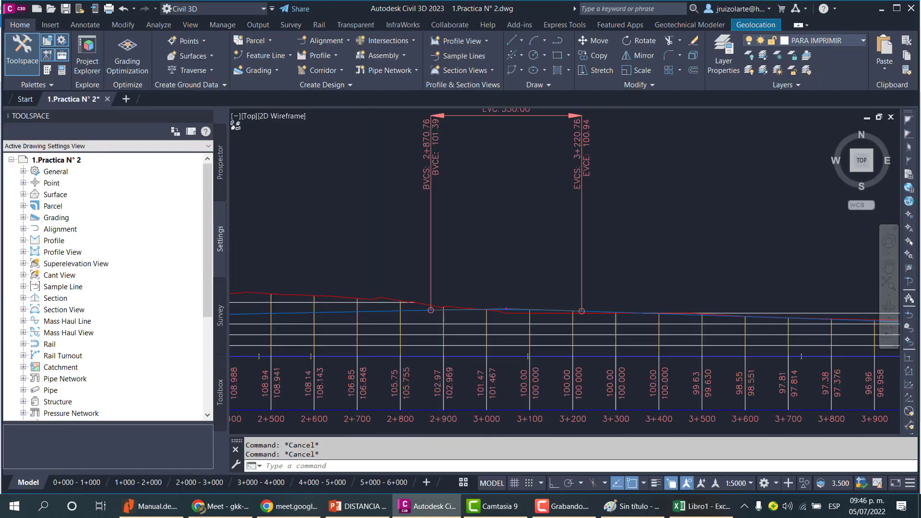
pyautogui.scroll(10, 572, 322)
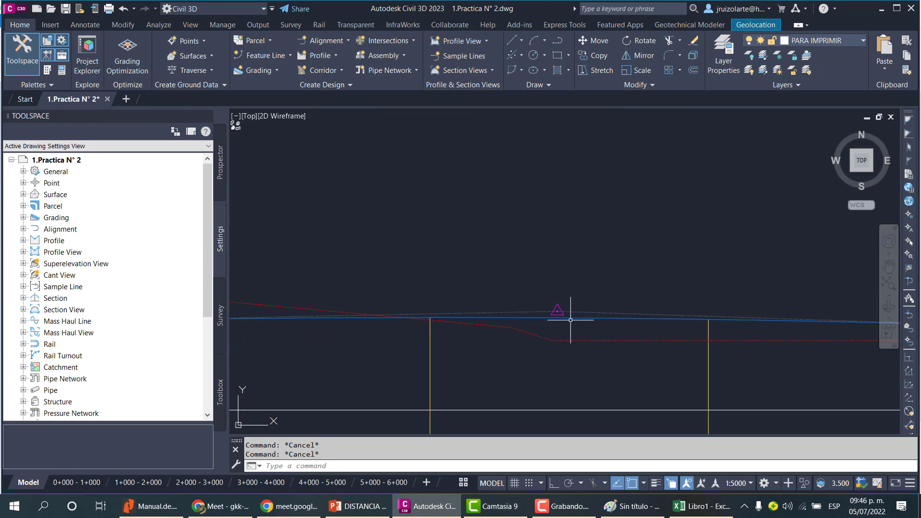
pyautogui.click(570, 318)
pyautogui.scroll(-6, 555, 314)
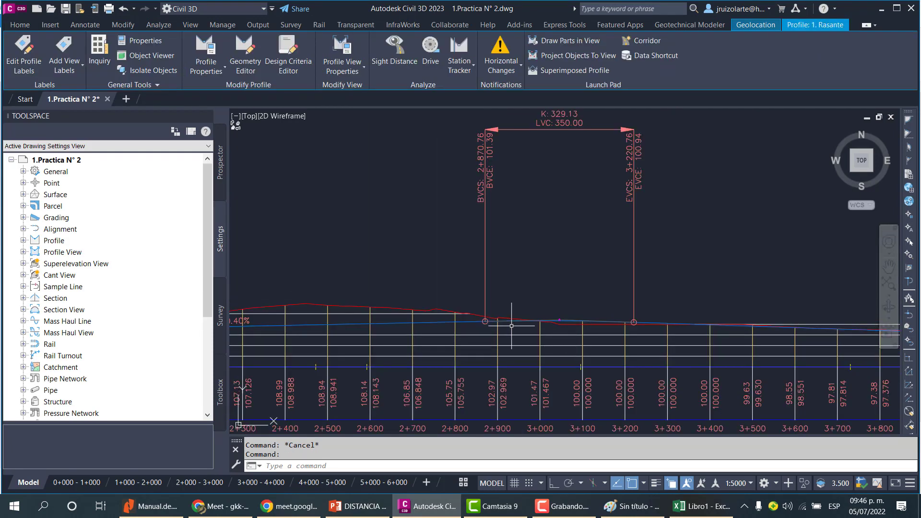
pyautogui.press('Escape')
pyautogui.scroll(-5, 565, 288)
pyautogui.scroll(10, 547, 331)
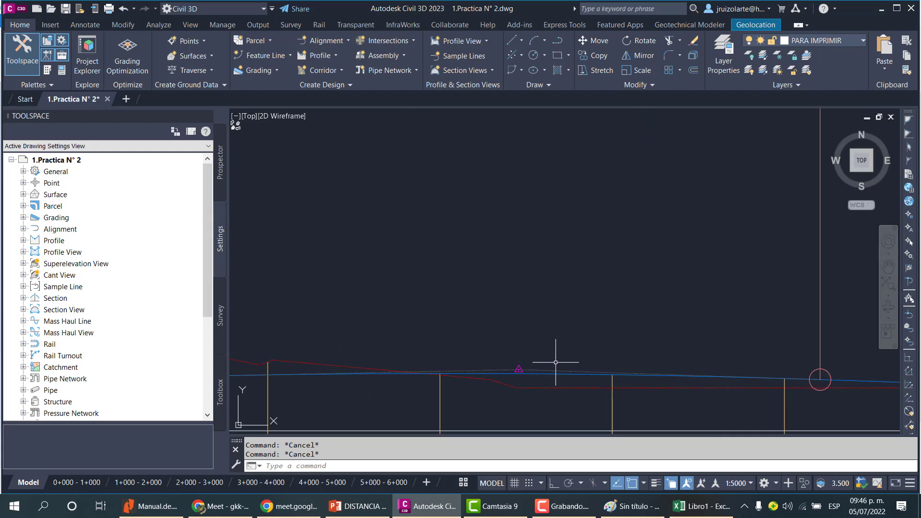
pyautogui.scroll(-5, 568, 360)
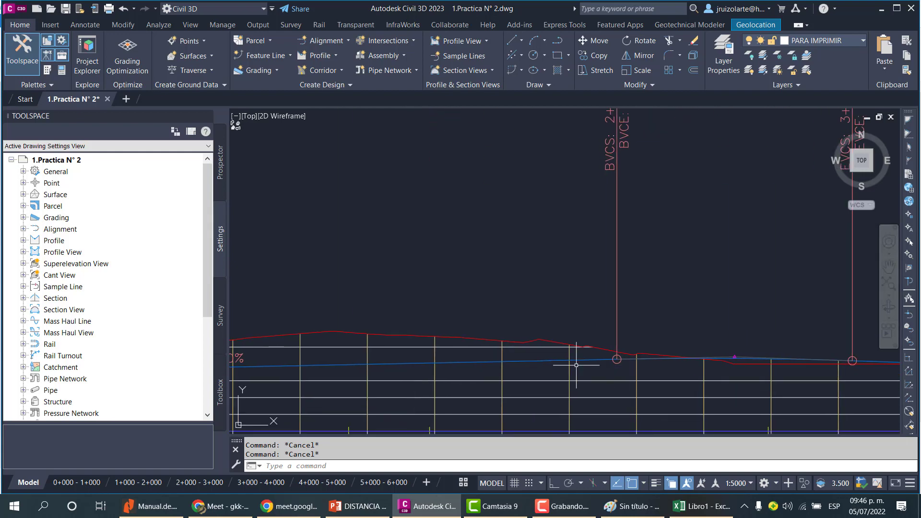
pyautogui.scroll(3, 532, 370)
pyautogui.scroll(-3, 446, 374)
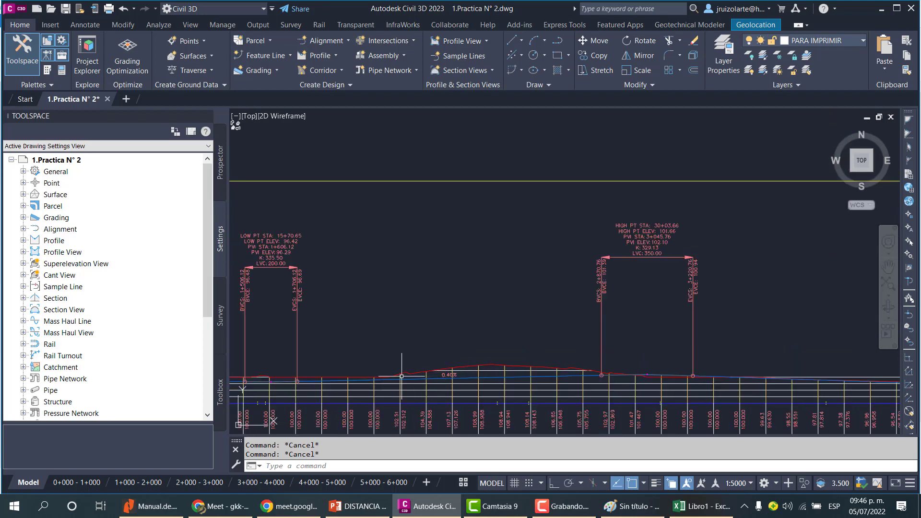
pyautogui.scroll(-5, 807, 354)
pyautogui.scroll(10, 468, 413)
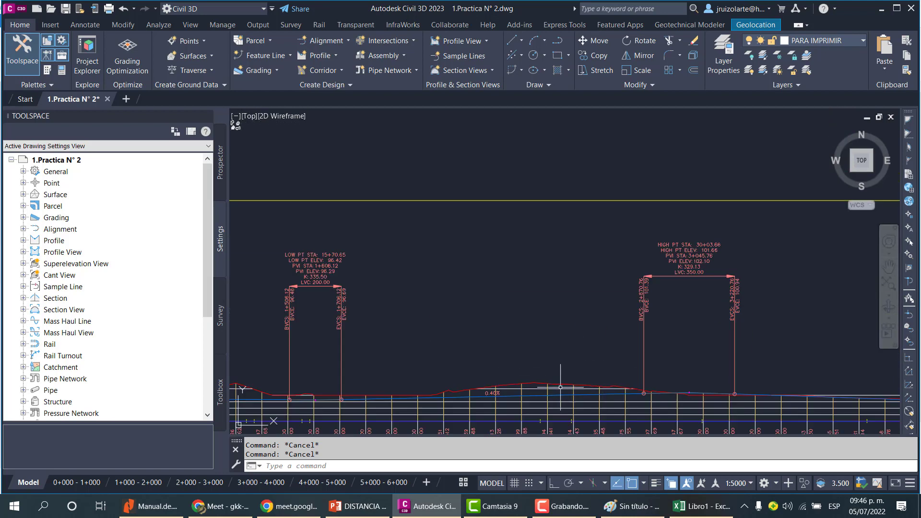
pyautogui.scroll(-1, 468, 414)
pyautogui.click(701, 506)
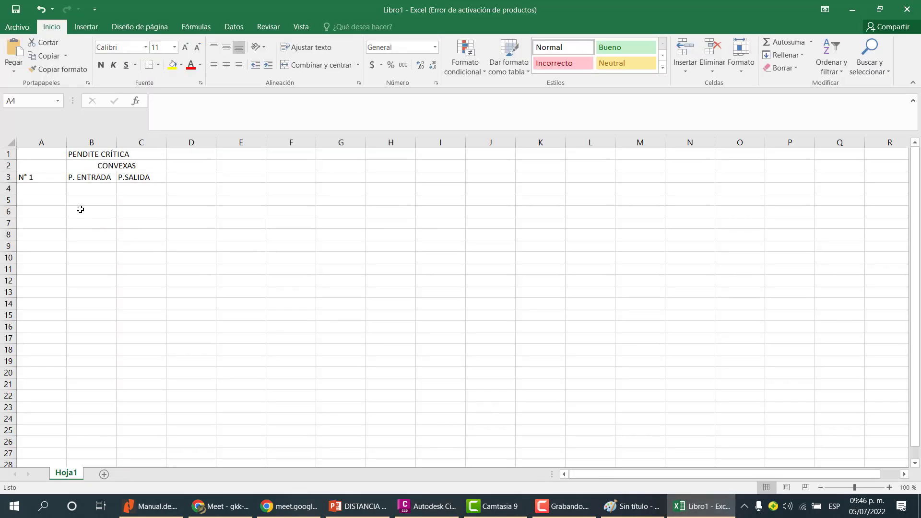
# Enter the entry grade 0.4 under P. ENTRADA in cell B4.
pyautogui.click(51, 190)
pyautogui.press('Right')
pyautogui.write('0.')
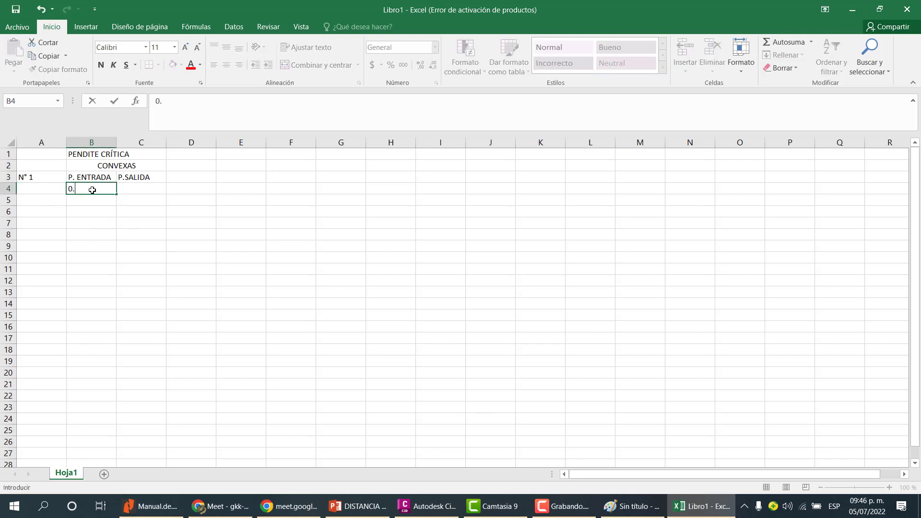
pyautogui.press('Return')
pyautogui.click(92, 189)
pyautogui.press('Right')
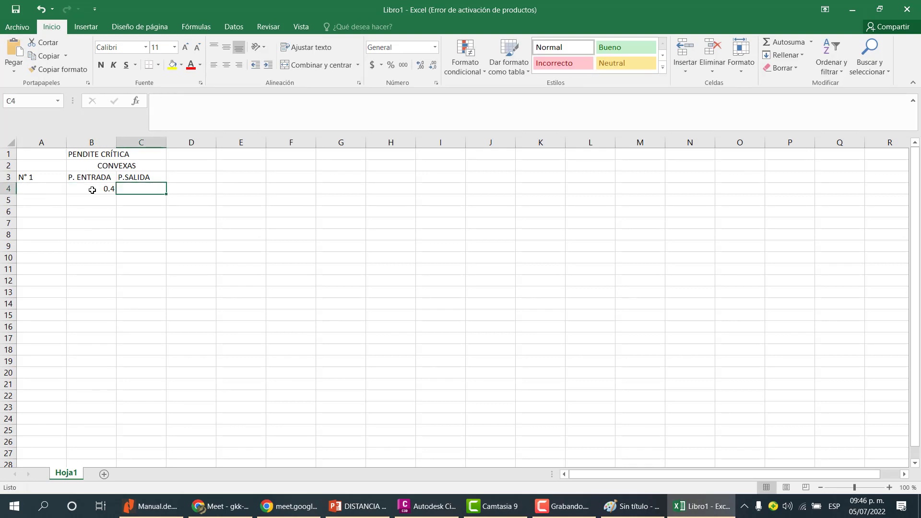
# Switch to Civil 3D and examine the outgoing grade label of the profile's first crest curve.
pyautogui.click(685, 506)
pyautogui.scroll(-6, 426, 239)
pyautogui.moveTo(543, 275); pyautogui.dragTo(467, 294, button='middle')
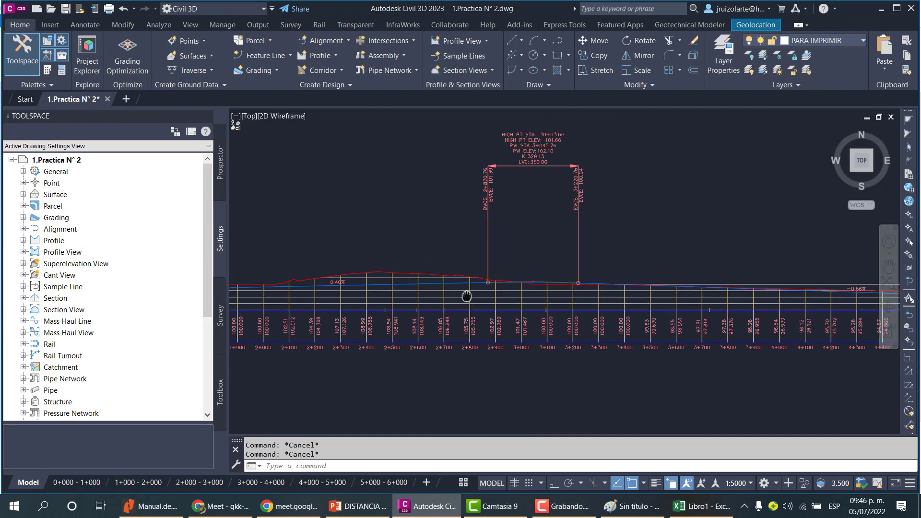
pyautogui.scroll(6, 629, 295)
pyautogui.moveTo(528, 258); pyautogui.dragTo(532, 312, button='middle')
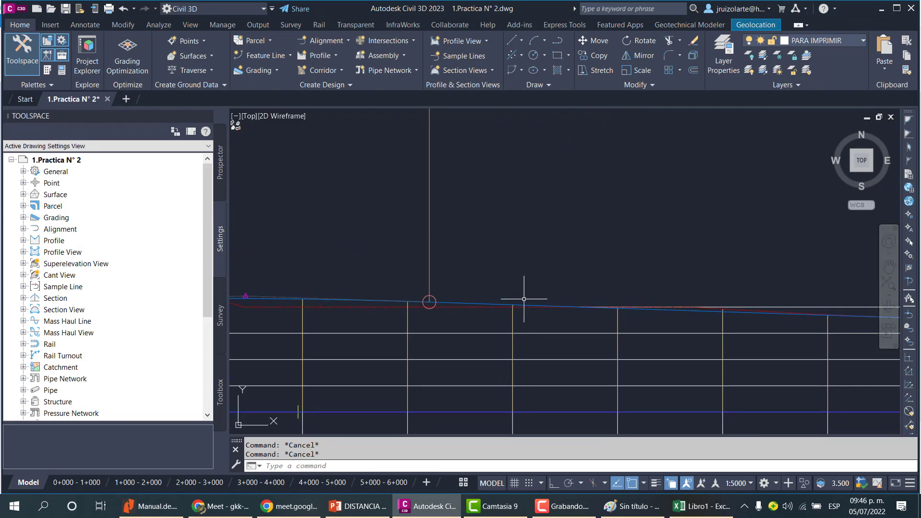
pyautogui.scroll(-6, 546, 307)
pyautogui.scroll(8, 812, 310)
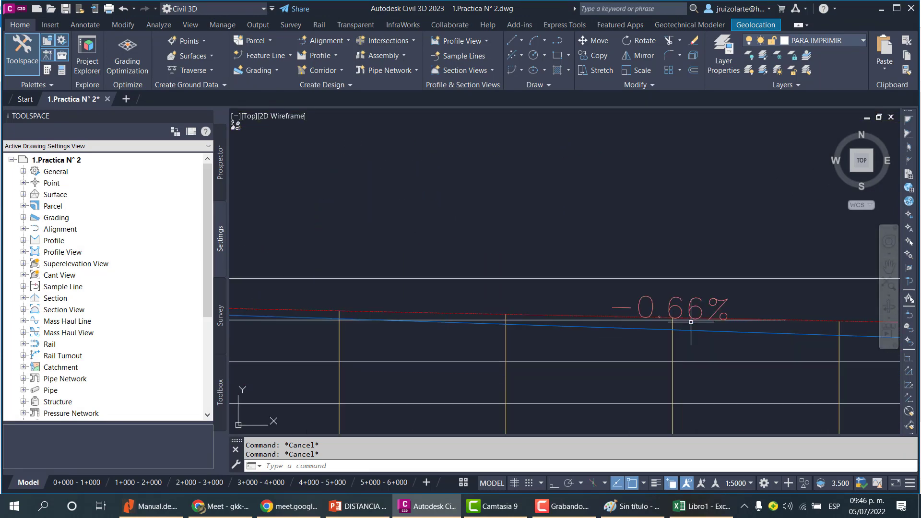
pyautogui.scroll(-3, 680, 302)
pyautogui.moveTo(701, 506)
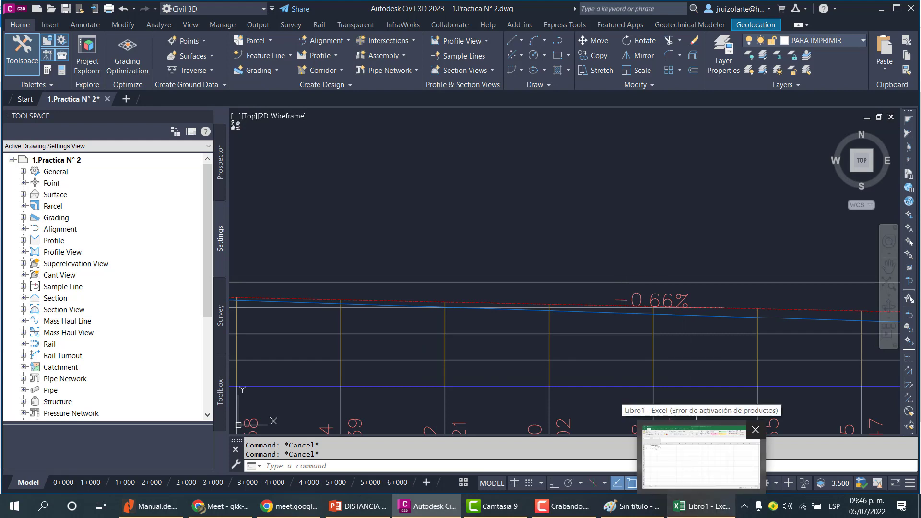
# Return to Excel and enter the exit grade -0.66 under P.SALIDA in cell C4.
pyautogui.click(701, 456)
pyautogui.click(146, 189)
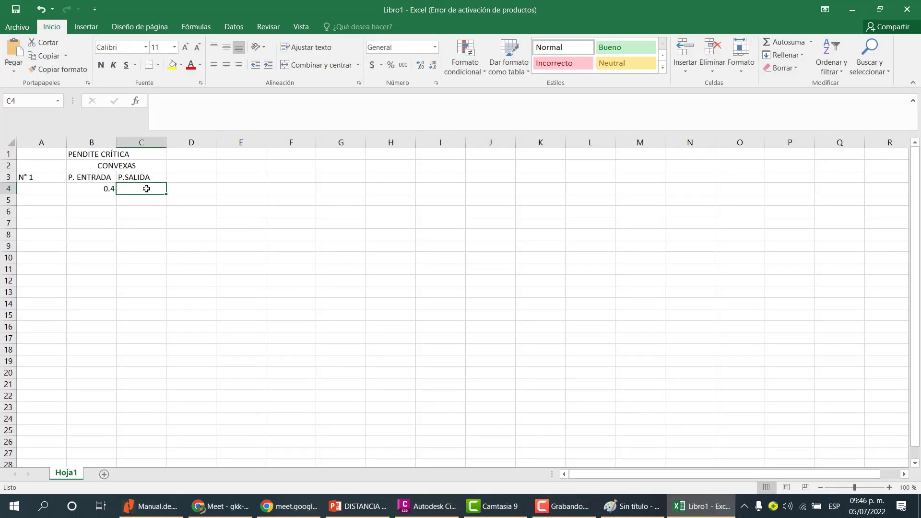
pyautogui.write('-0.66')
pyautogui.press('Return')
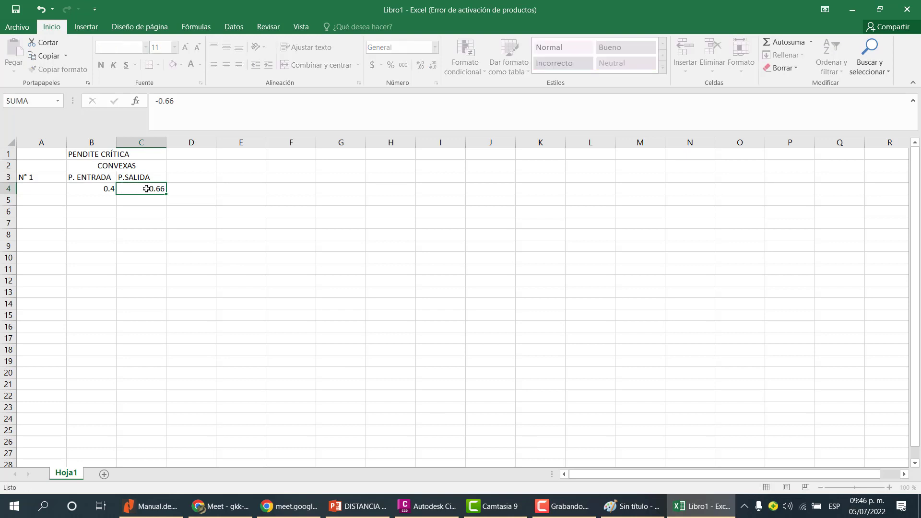
pyautogui.click(700, 506)
pyautogui.click(649, 313)
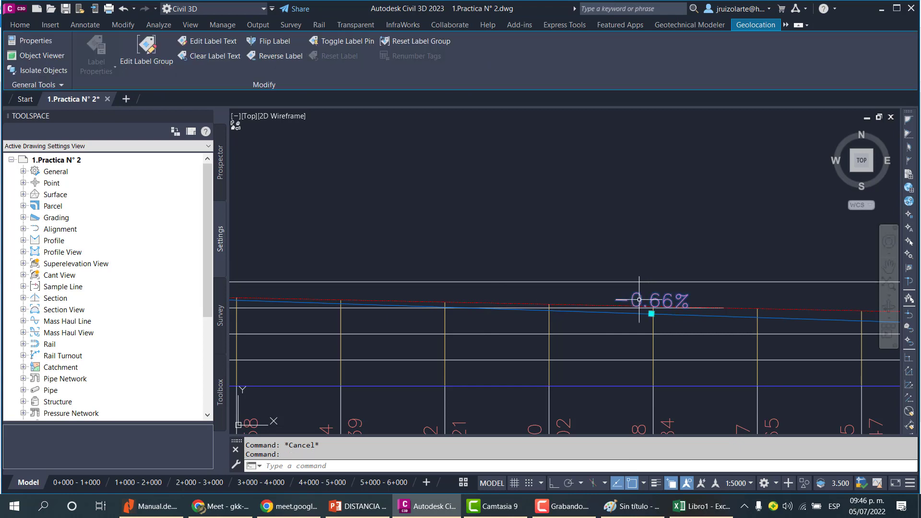
pyautogui.rightClick(646, 301)
pyautogui.click(681, 228)
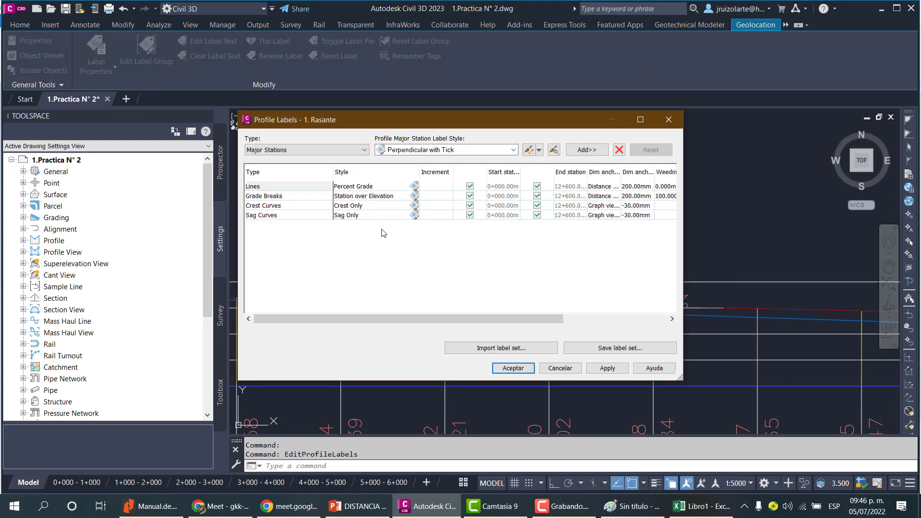
pyautogui.click(286, 199)
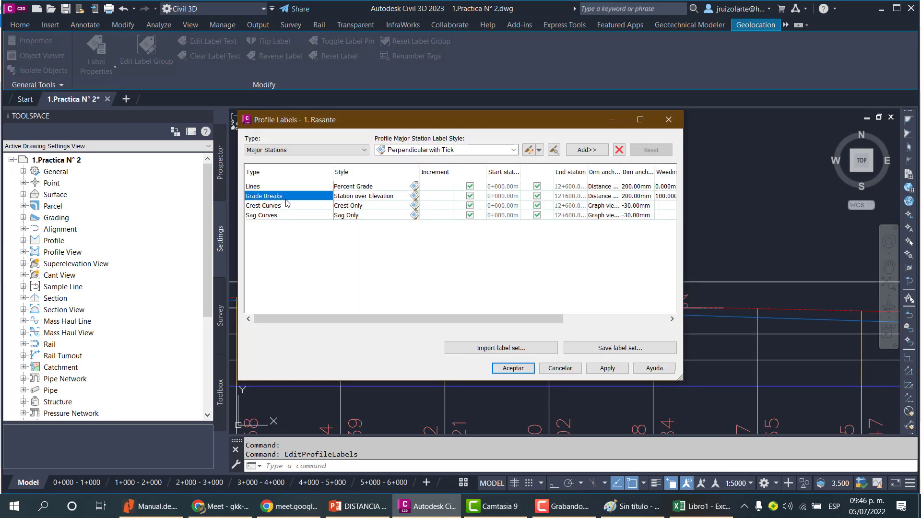
pyautogui.click(319, 150)
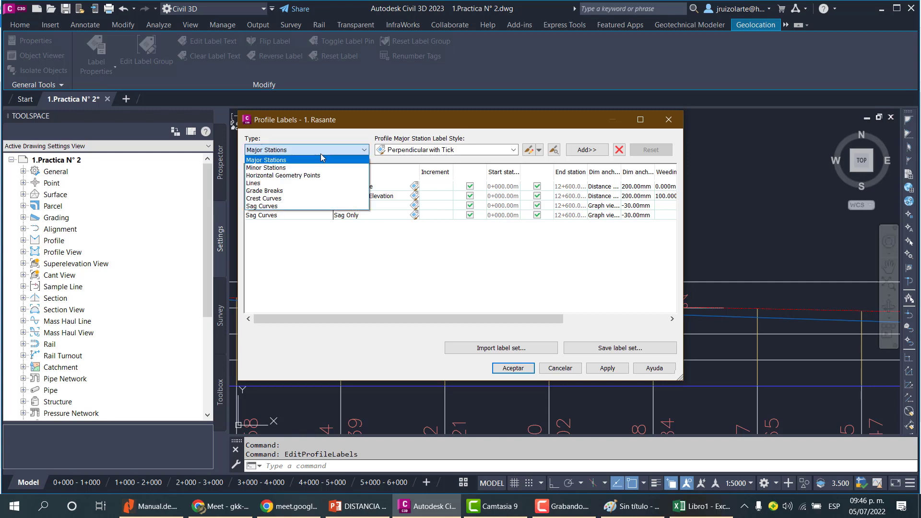
pyautogui.click(286, 192)
pyautogui.click(568, 369)
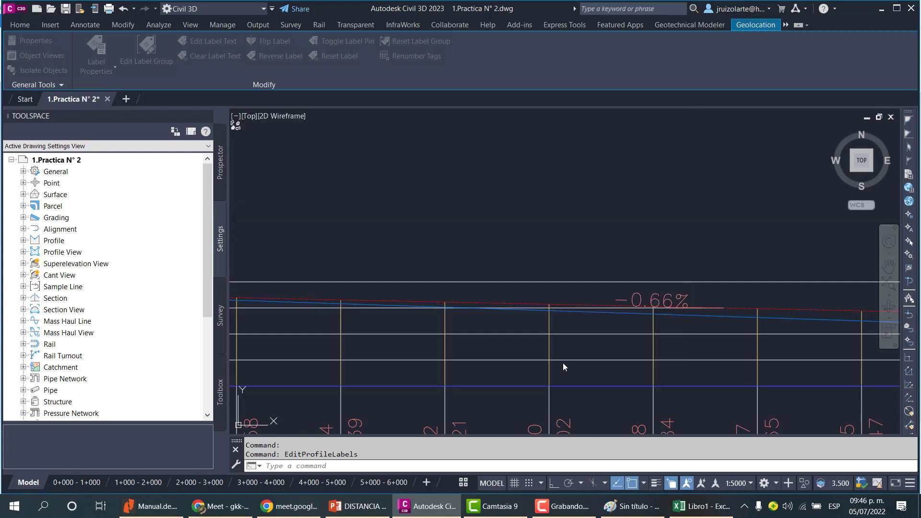
# Edit the profile's Percent Grade label style, setting the dragged-state border and leader gap to 1 mm and text height to 4 mm.
pyautogui.click(651, 300)
pyautogui.rightClick(651, 299)
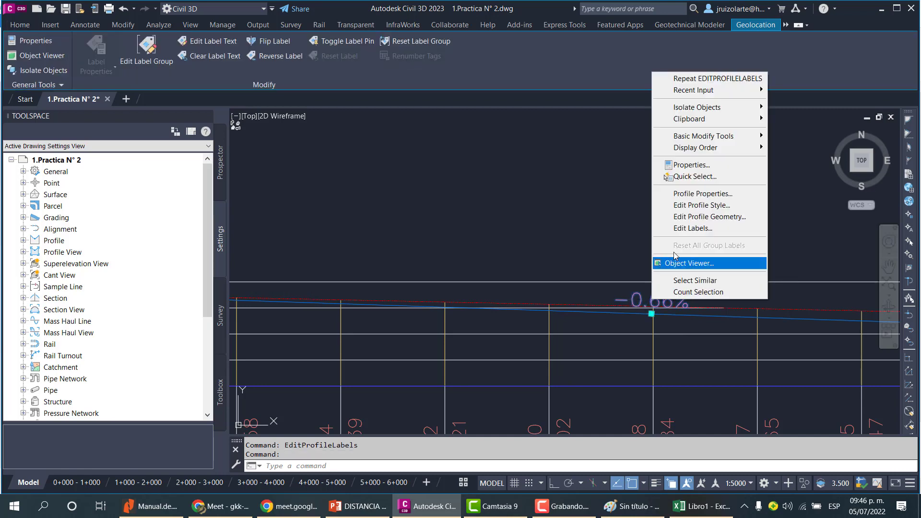
pyautogui.click(691, 228)
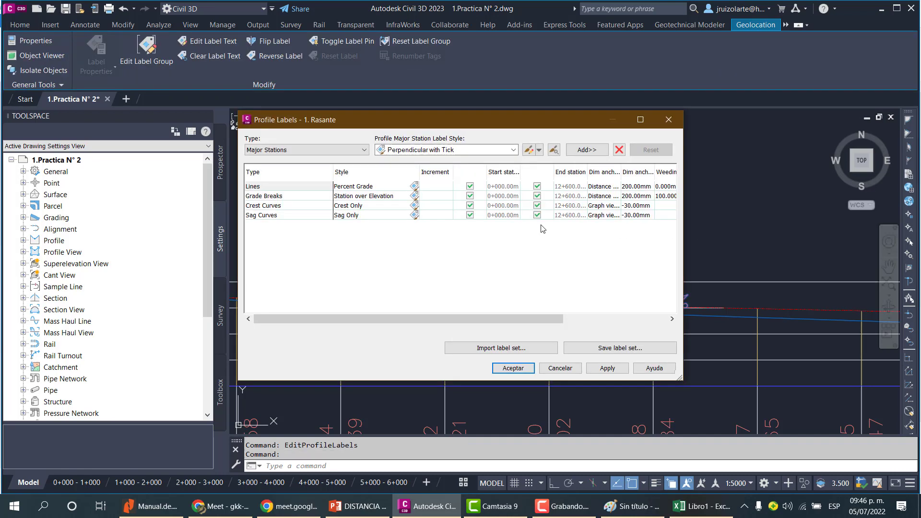
pyautogui.click(414, 186)
pyautogui.click(369, 228)
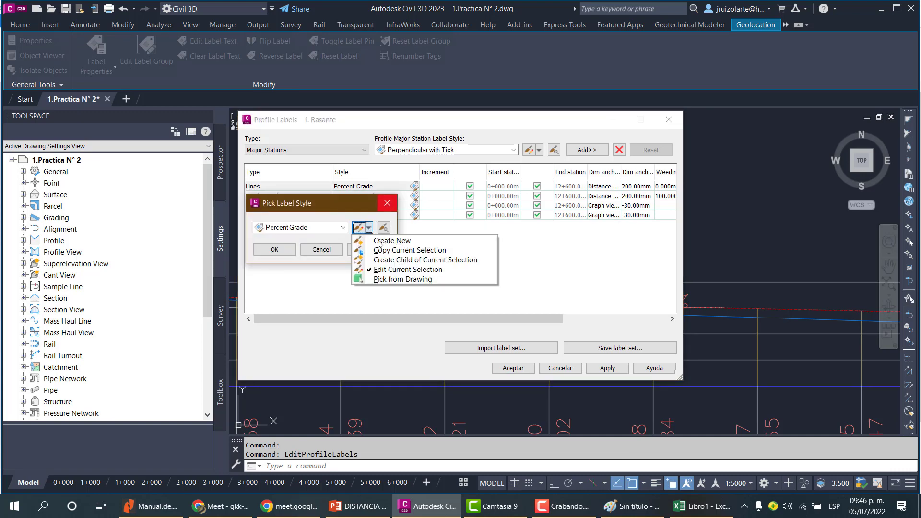
pyautogui.click(387, 270)
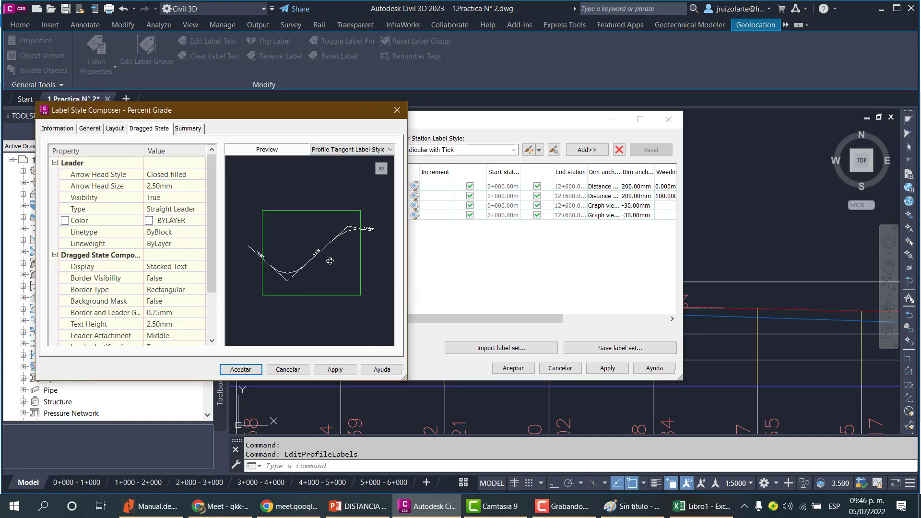
pyautogui.click(174, 313)
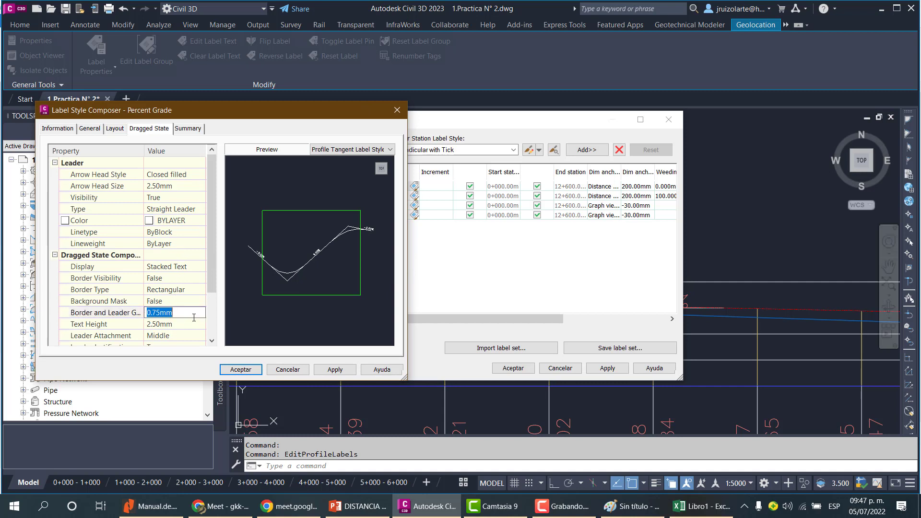
pyautogui.scroll(-2, 197, 312)
pyautogui.write('1')
pyautogui.click(178, 268)
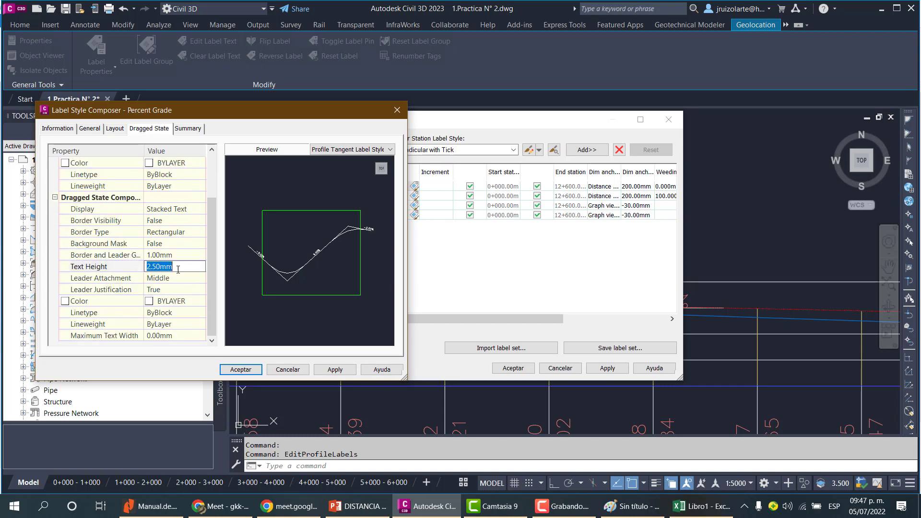
pyautogui.click(353, 371)
pyautogui.click(240, 369)
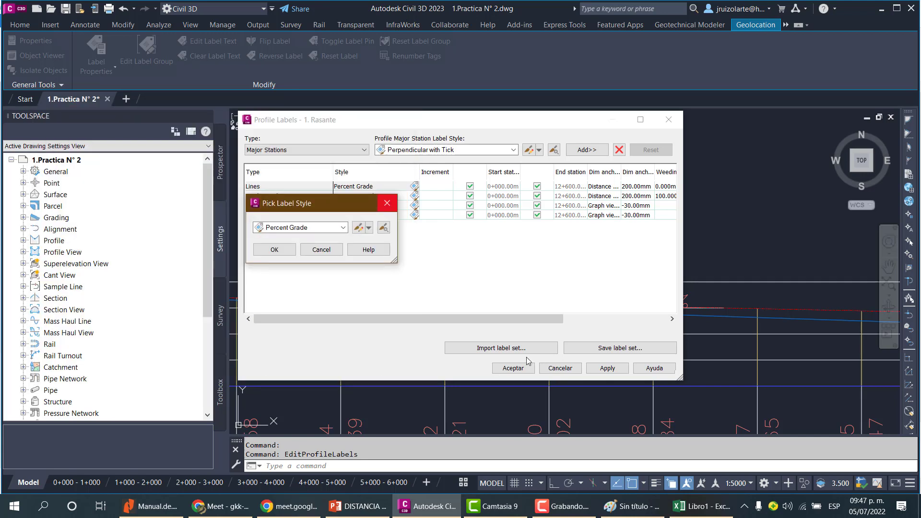
pyautogui.click(285, 251)
pyautogui.click(607, 367)
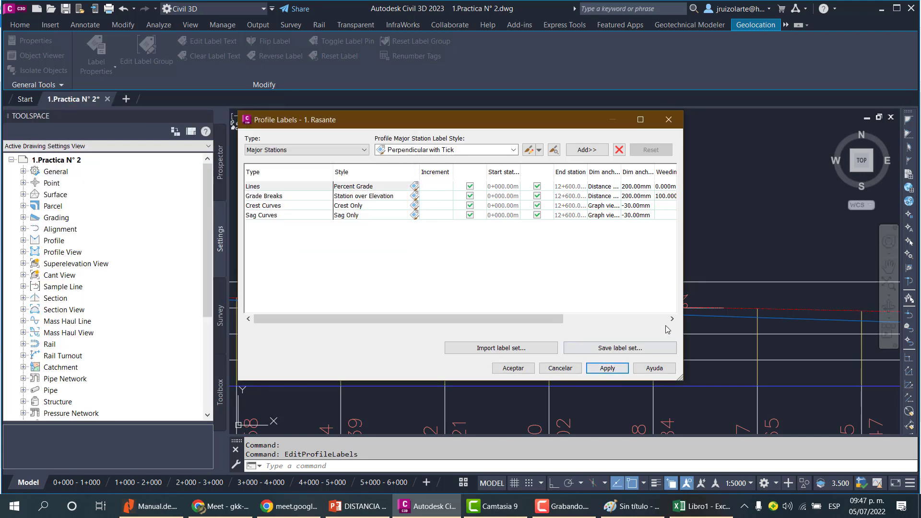
pyautogui.click(501, 369)
pyautogui.press('Escape')
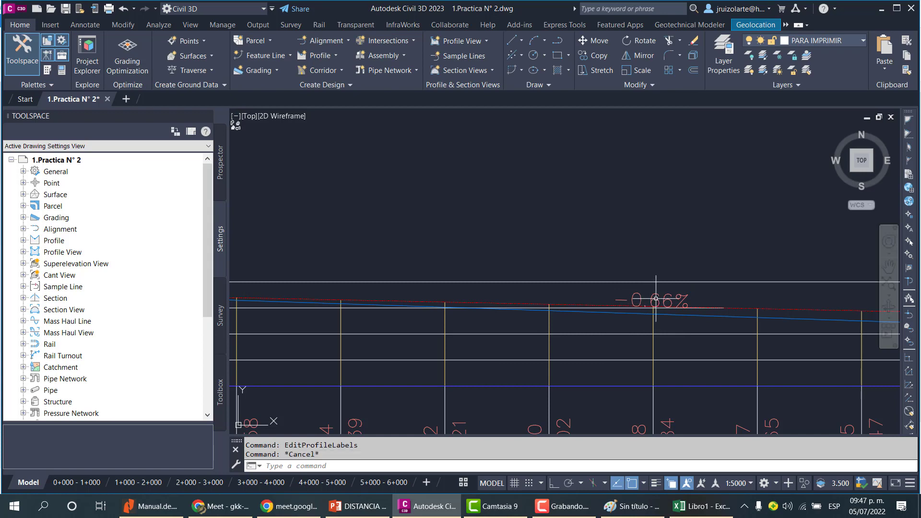
# Edit the Percent Grade label style again, setting the Grade component's text height to 5 in its layout.
pyautogui.click(656, 299)
pyautogui.rightClick(656, 299)
pyautogui.click(706, 229)
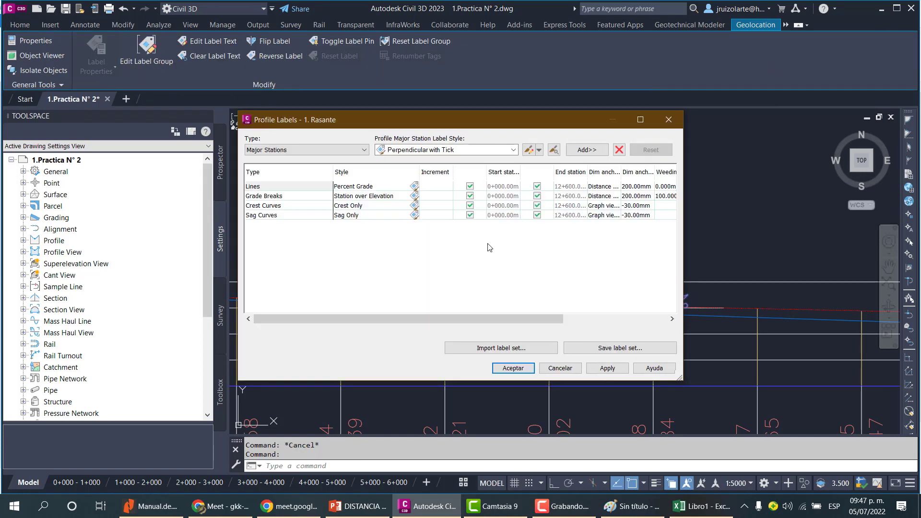
pyautogui.click(416, 185)
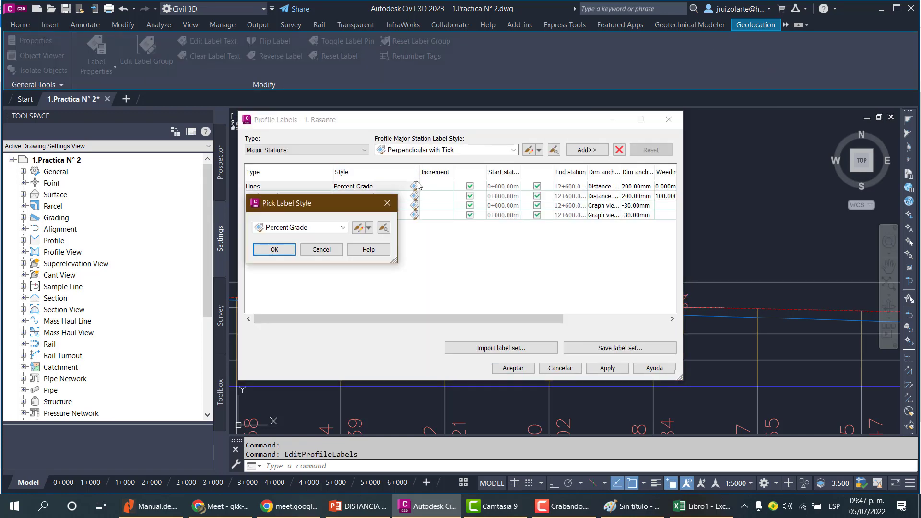
pyautogui.click(368, 228)
pyautogui.click(398, 272)
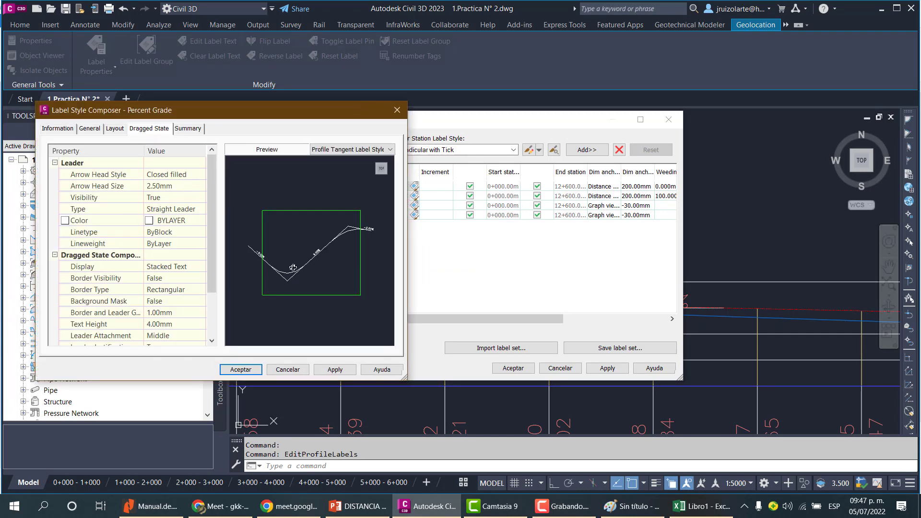
pyautogui.click(114, 128)
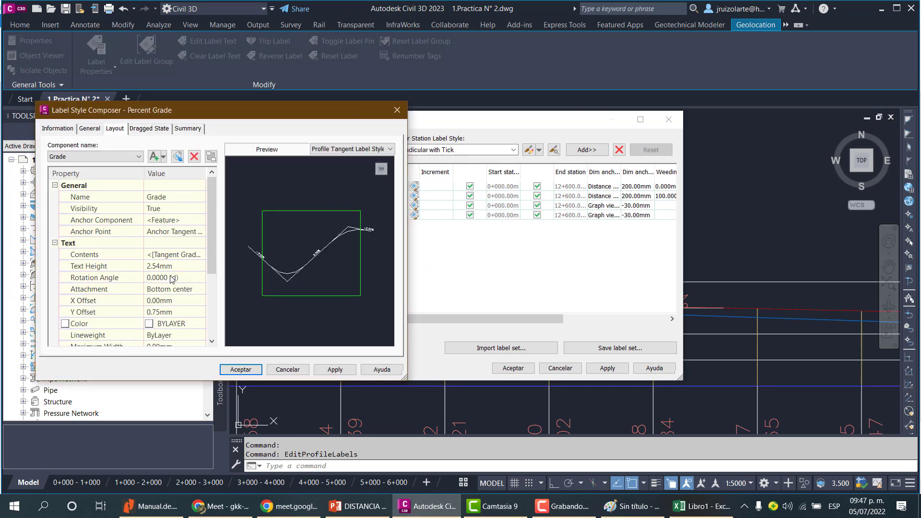
pyautogui.click(201, 266)
pyautogui.write('2')
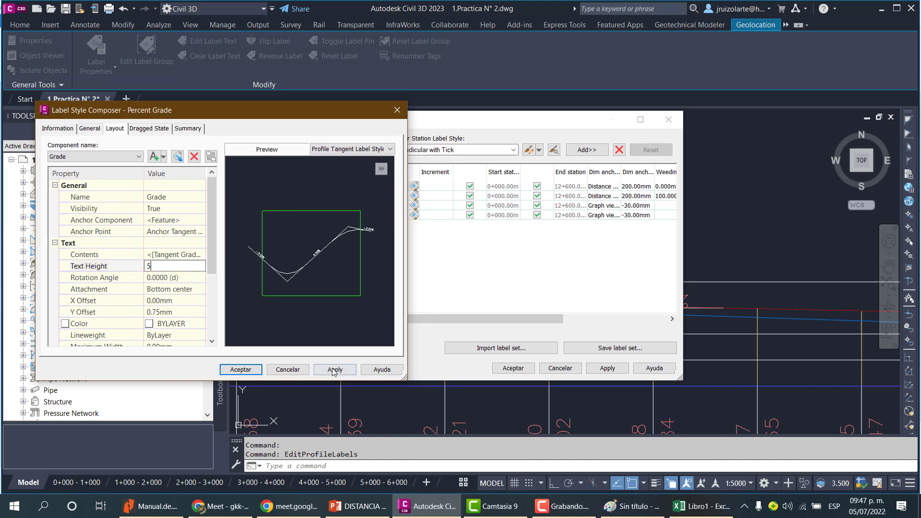
pyautogui.click(335, 370)
pyautogui.click(240, 369)
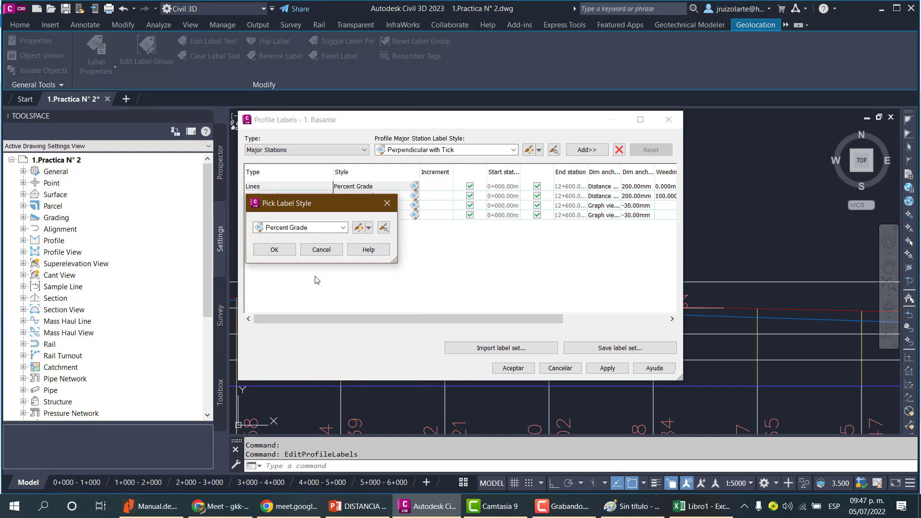
pyautogui.click(280, 251)
pyautogui.click(608, 369)
pyautogui.click(523, 368)
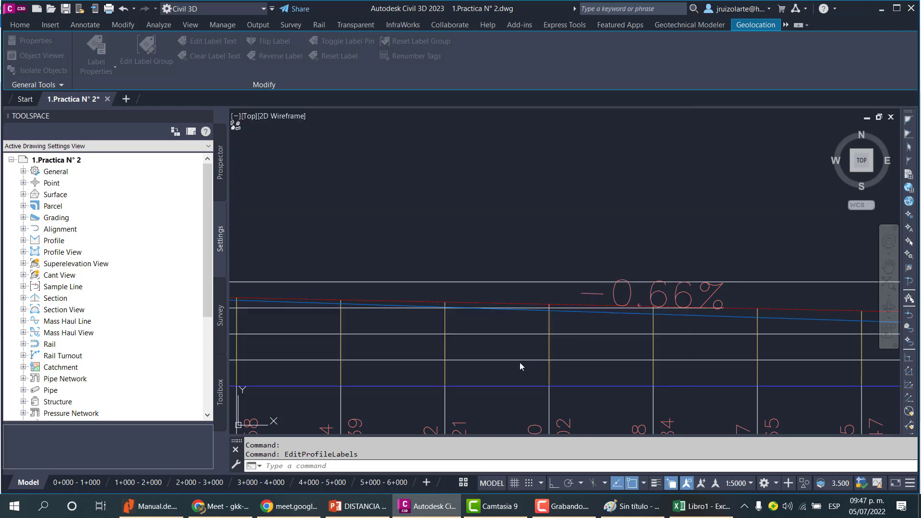
# Pan and zoom along the profile to examine its vertical curves and grade labels.
pyautogui.scroll(4, 676, 254)
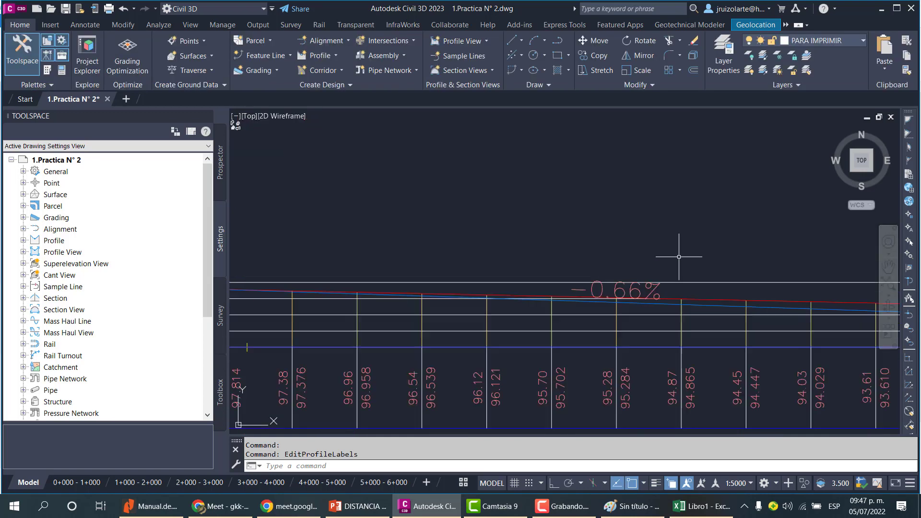
pyautogui.click(637, 286)
pyautogui.scroll(-4, 636, 287)
pyautogui.press('Escape')
pyautogui.press('Escape')
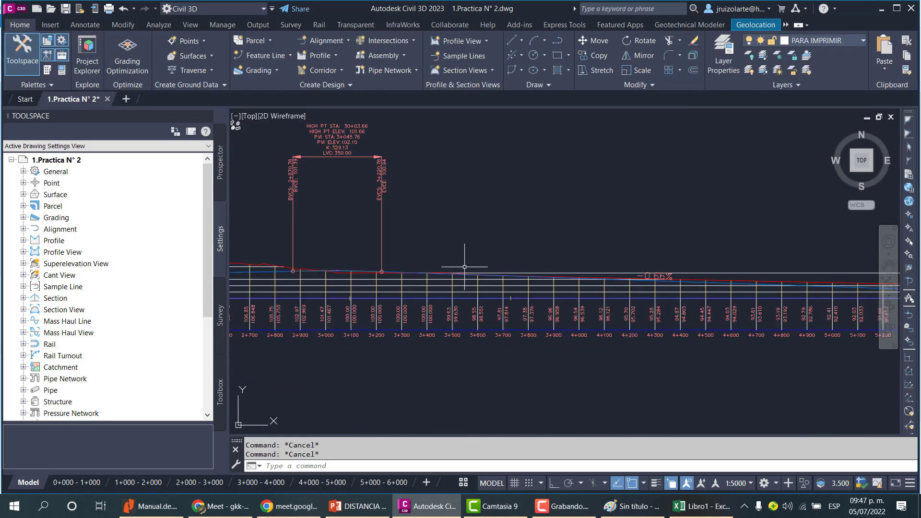
pyautogui.scroll(5, 412, 254)
pyautogui.scroll(-6, 412, 255)
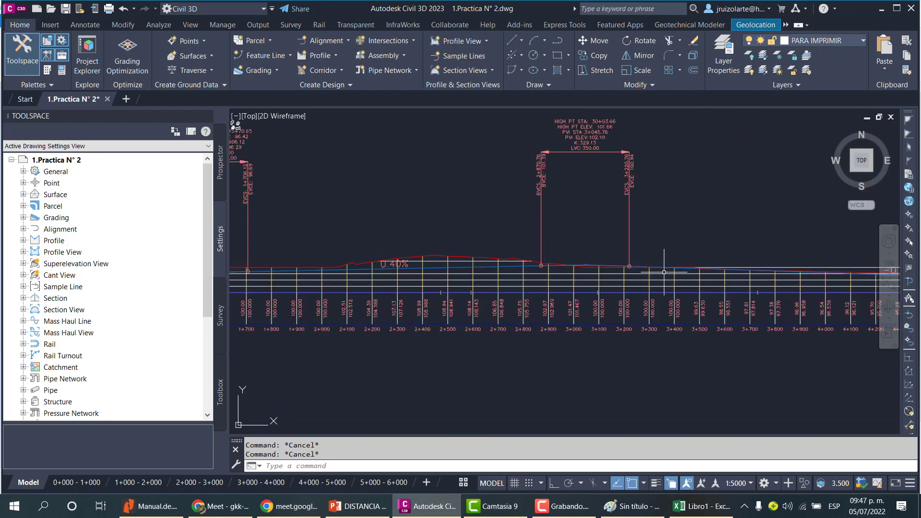
pyautogui.moveTo(671, 273); pyautogui.dragTo(392, 277, button='middle')
pyautogui.moveTo(733, 275); pyautogui.dragTo(501, 280, button='middle')
pyautogui.scroll(5, 683, 302)
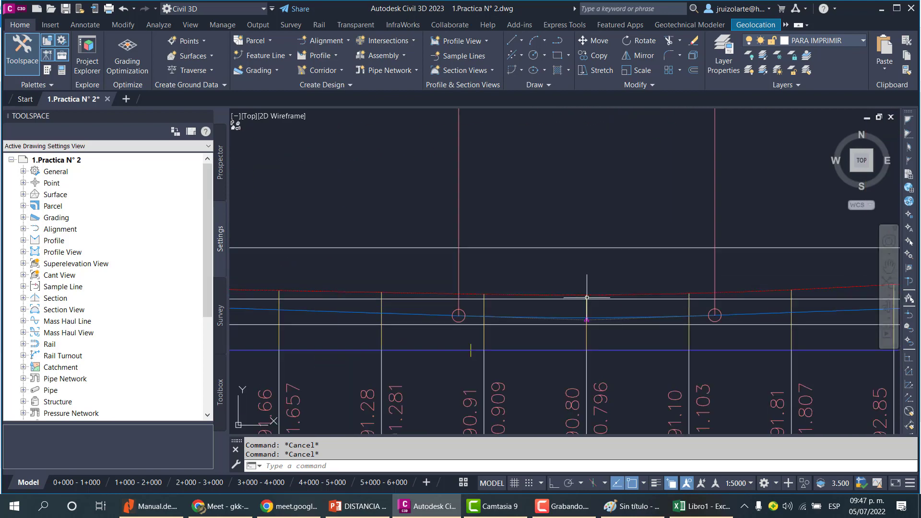
pyautogui.scroll(-7, 676, 292)
pyautogui.scroll(7, 527, 290)
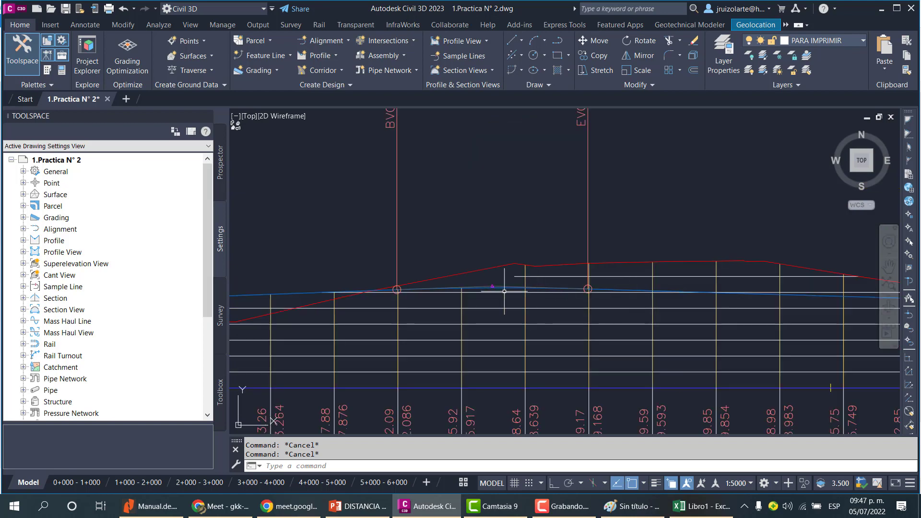
pyautogui.scroll(-5, 504, 292)
pyautogui.scroll(3, 562, 313)
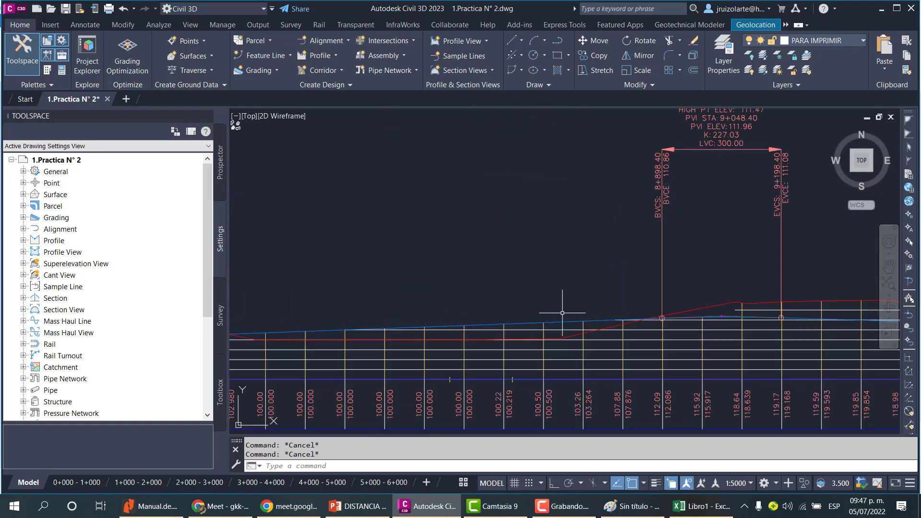
# Read the next entry grade on the profile and enter 0.73 under P. ENTRADA in cell B5 of the Excel sheet.
pyautogui.scroll(2, 562, 312)
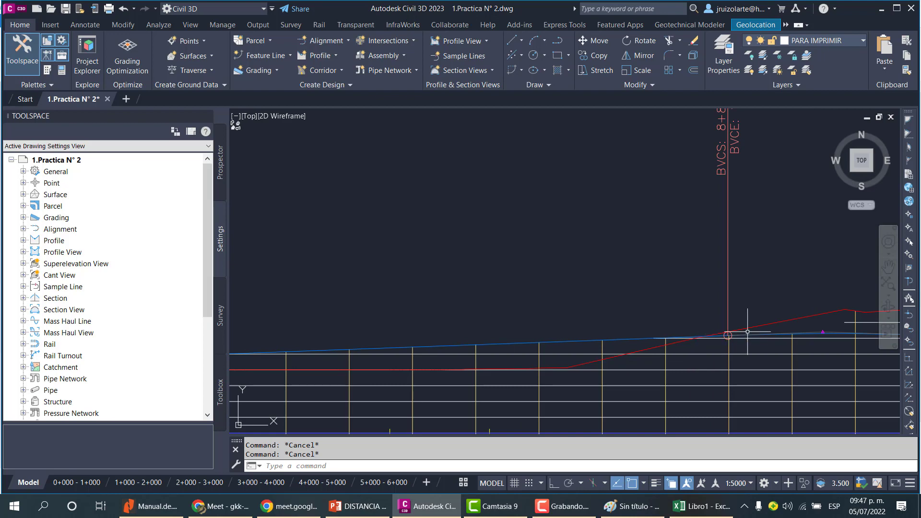
pyautogui.click(747, 331)
pyautogui.scroll(-5, 748, 331)
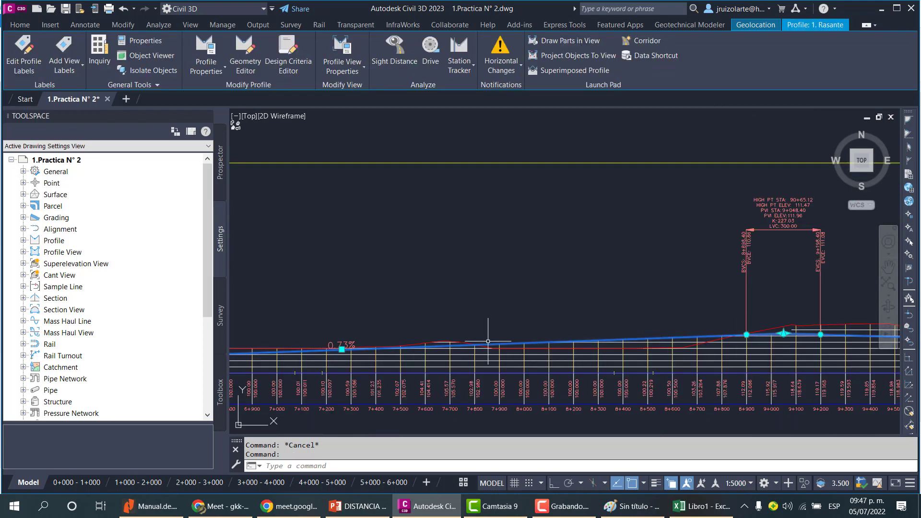
pyautogui.scroll(4, 345, 346)
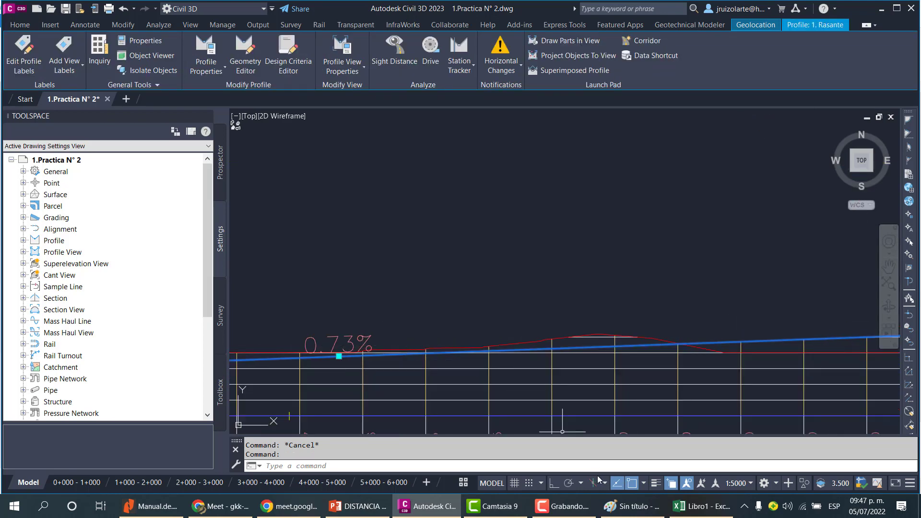
pyautogui.click(703, 506)
pyautogui.click(110, 191)
pyautogui.click(106, 199)
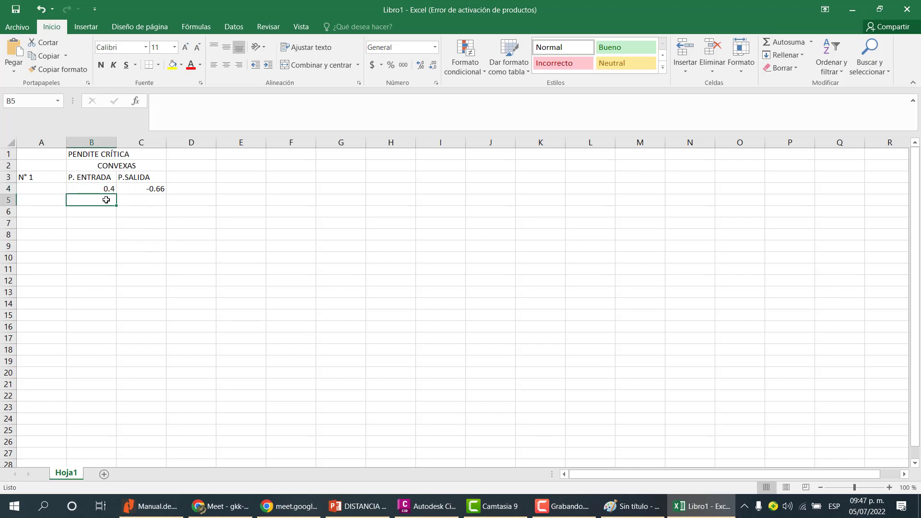
pyautogui.write('0.73')
pyautogui.press('Tab')
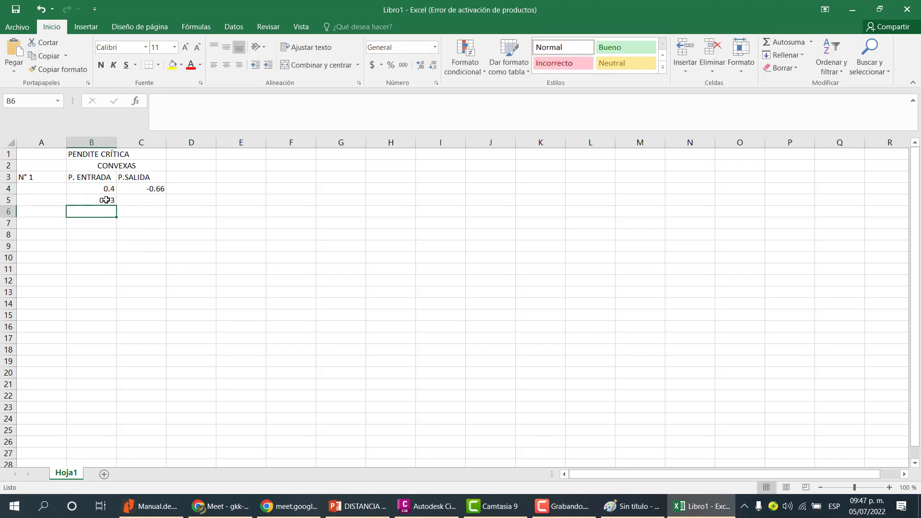
# Check the following grade label on the profile and enter the exit grade -0.59 under P.SALIDA in cell C5.
pyautogui.click(673, 504)
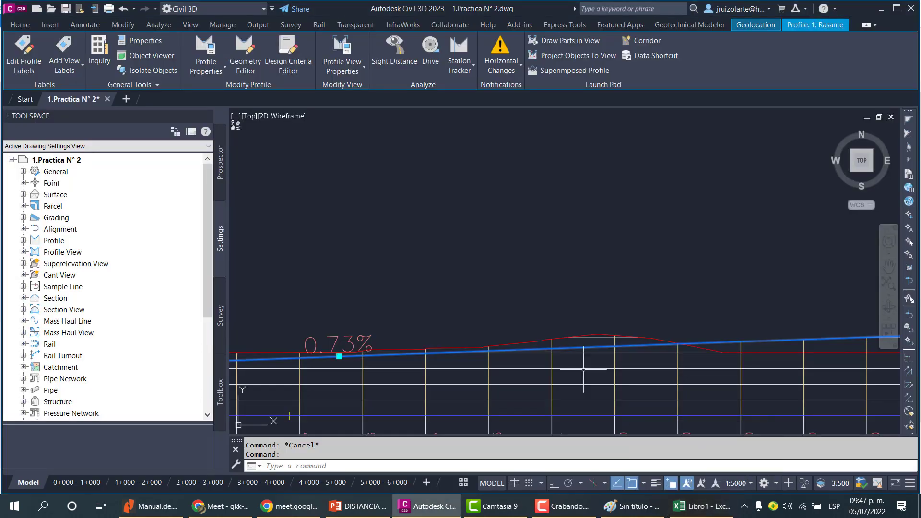
pyautogui.scroll(-6, 529, 275)
pyautogui.moveTo(740, 307); pyautogui.dragTo(618, 316, button='middle')
pyautogui.scroll(10, 623, 296)
pyautogui.press('Escape')
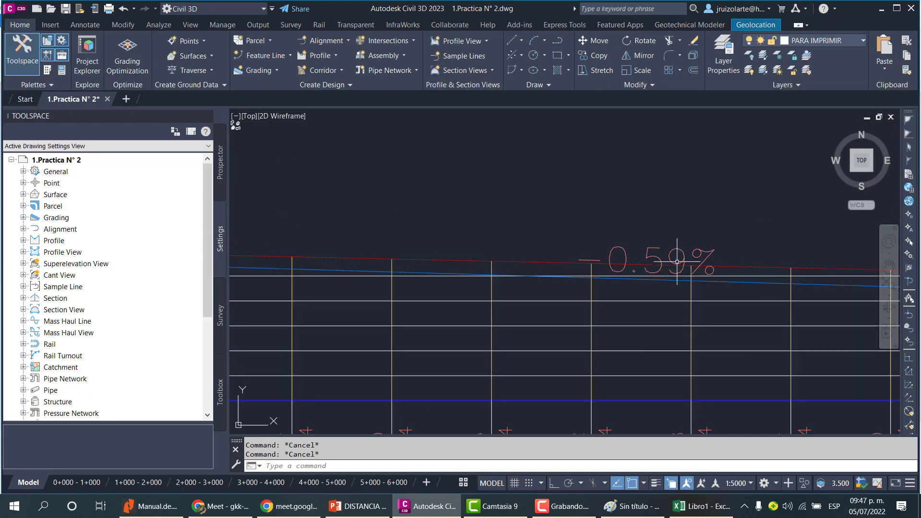
pyautogui.scroll(-6, 686, 271)
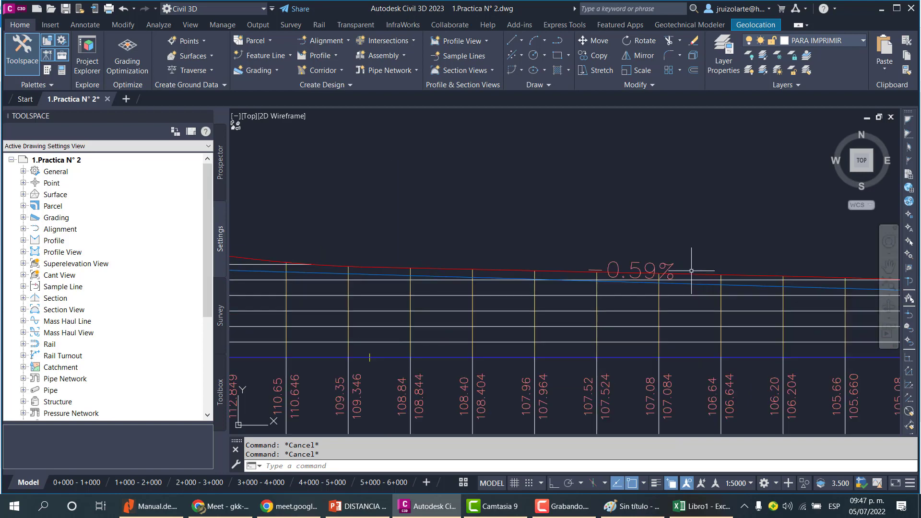
pyautogui.click(702, 508)
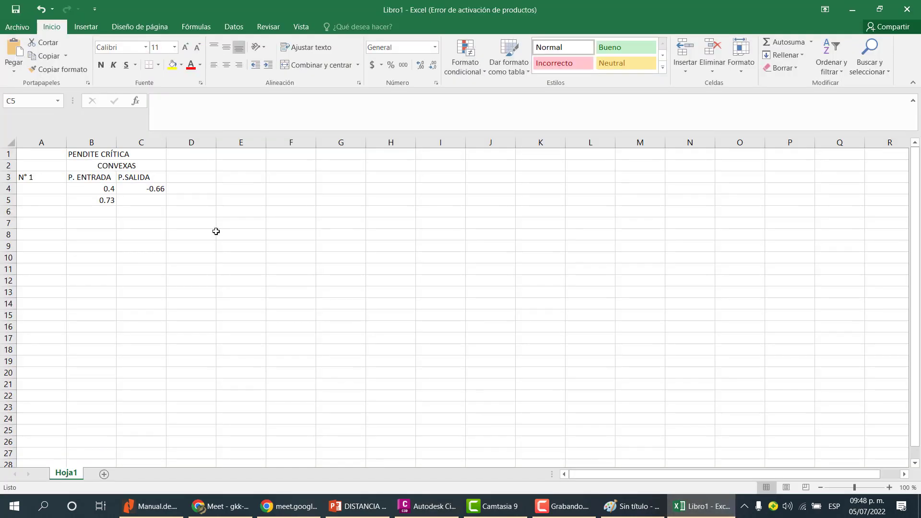
pyautogui.click(142, 200)
pyautogui.write('-0.59')
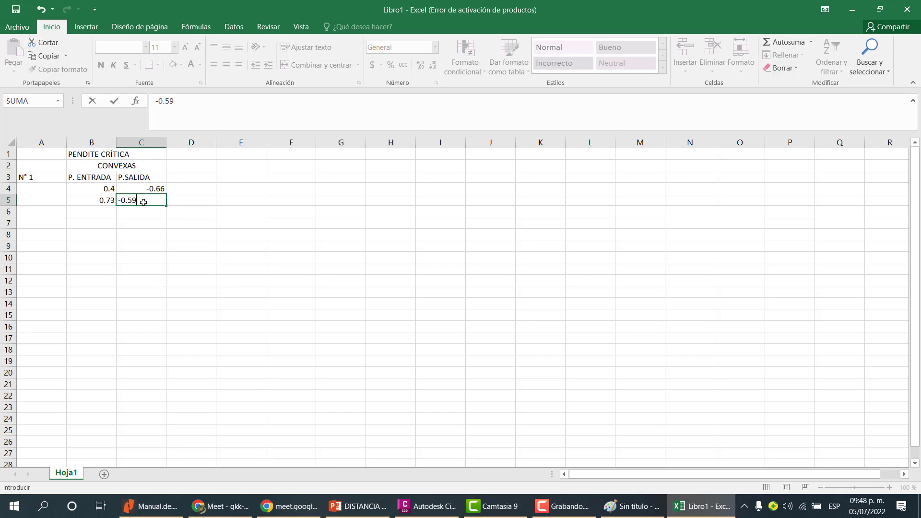
pyautogui.press('Return')
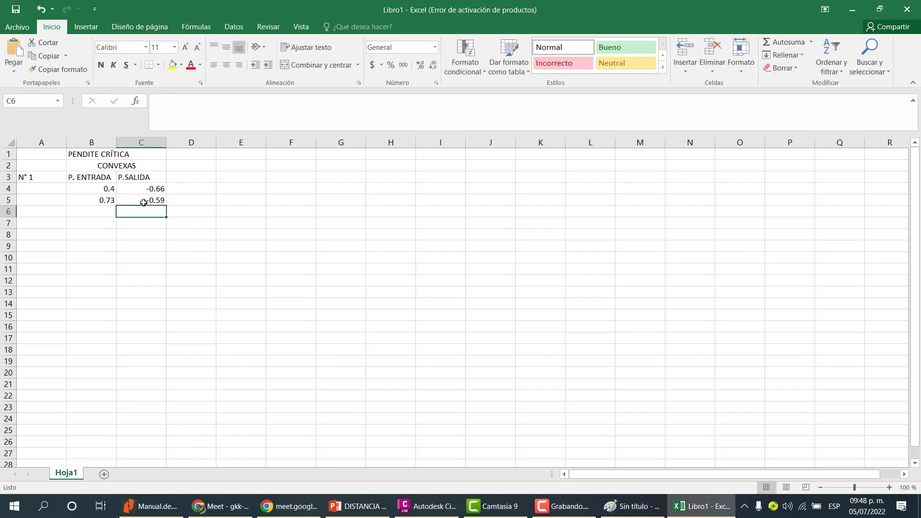
# Number the two grade rows as 2 and 3 in cells A4 and A5.
pyautogui.press('Left')
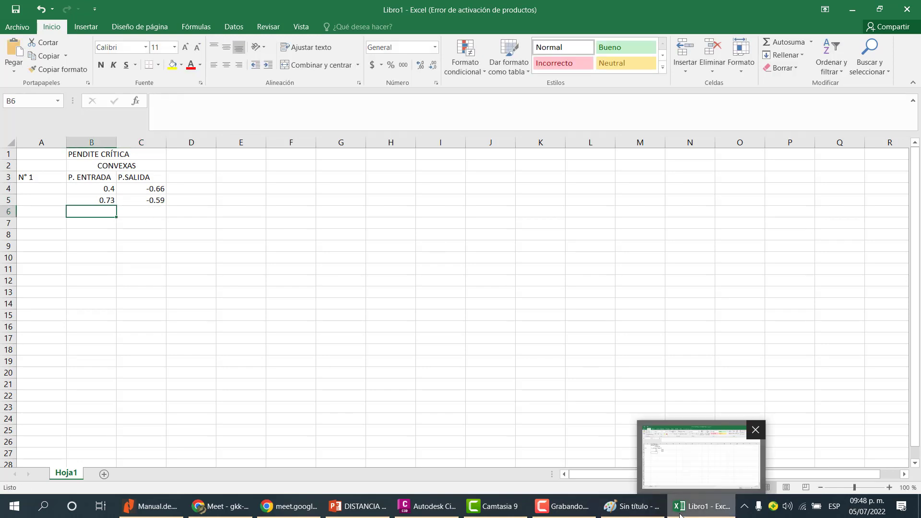
pyautogui.click(701, 506)
pyautogui.scroll(-3, 552, 371)
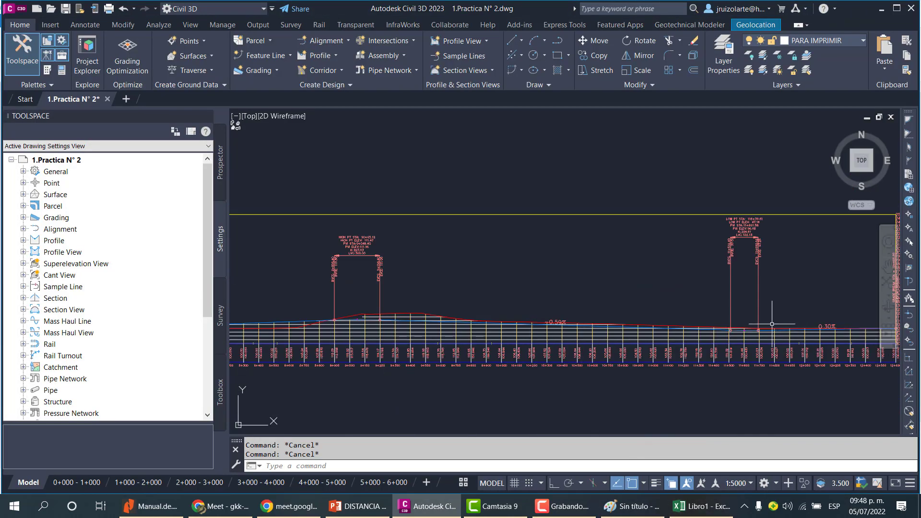
pyautogui.scroll(3, 744, 331)
pyautogui.click(701, 506)
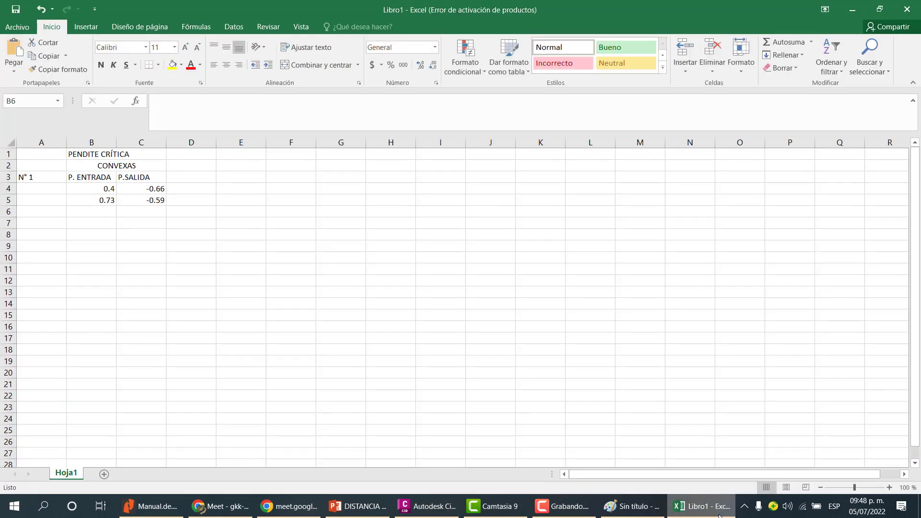
pyautogui.click(37, 188)
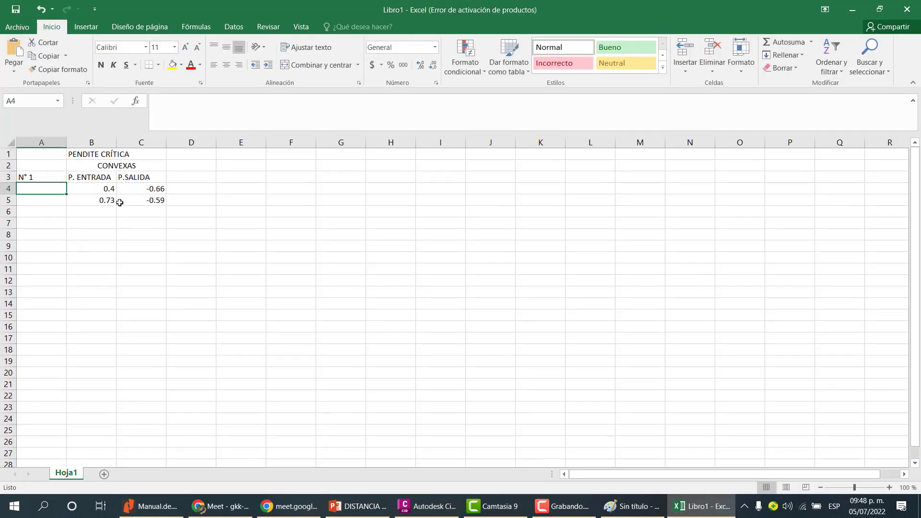
pyautogui.write('2')
pyautogui.press('Return')
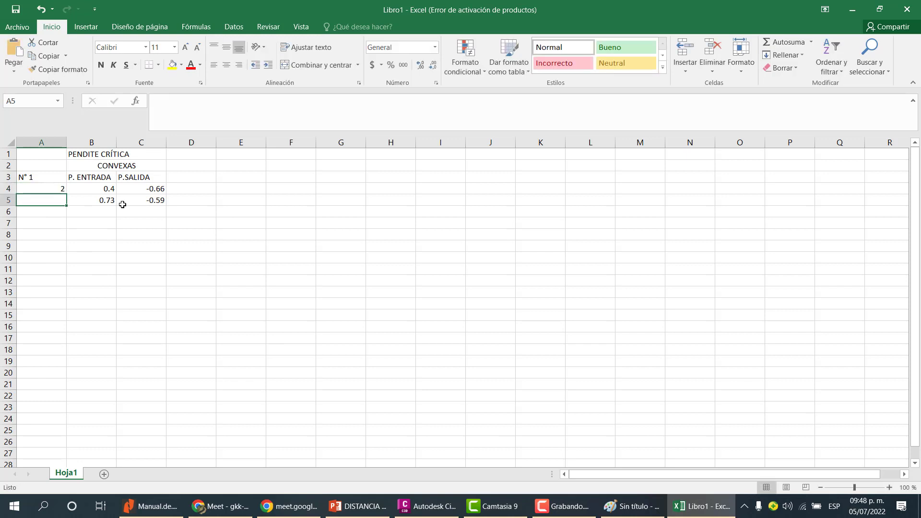
pyautogui.write('3')
pyautogui.press('Return')
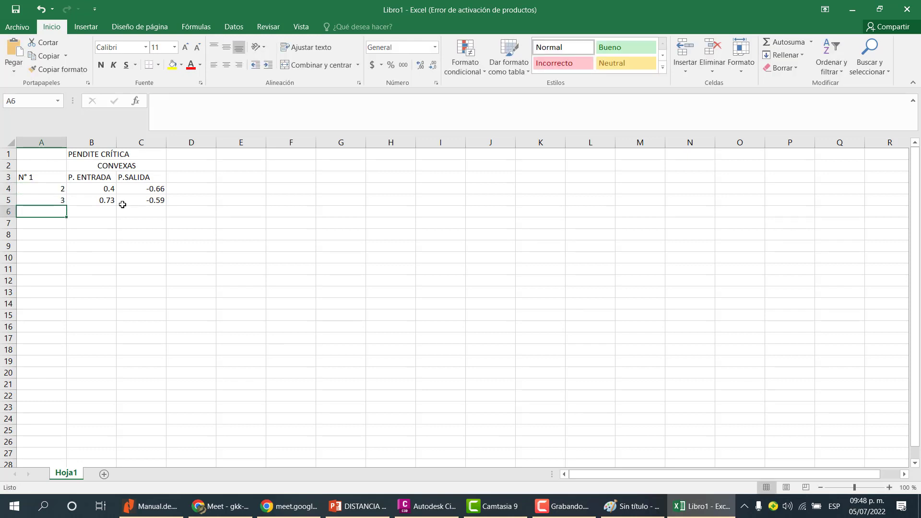
pyautogui.click(60, 188)
pyautogui.doubleClick(55, 195)
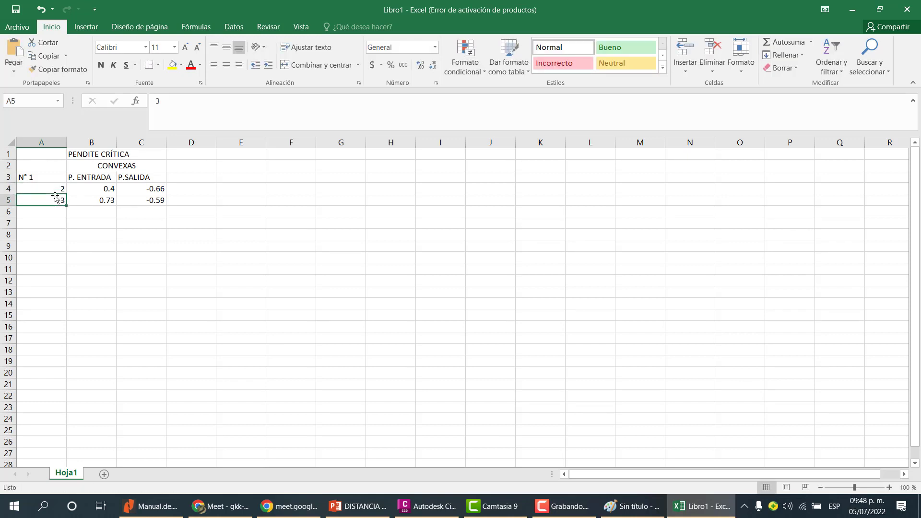
pyautogui.click(56, 183)
pyautogui.moveTo(59, 196); pyautogui.dragTo(59, 192)
pyautogui.click(58, 192)
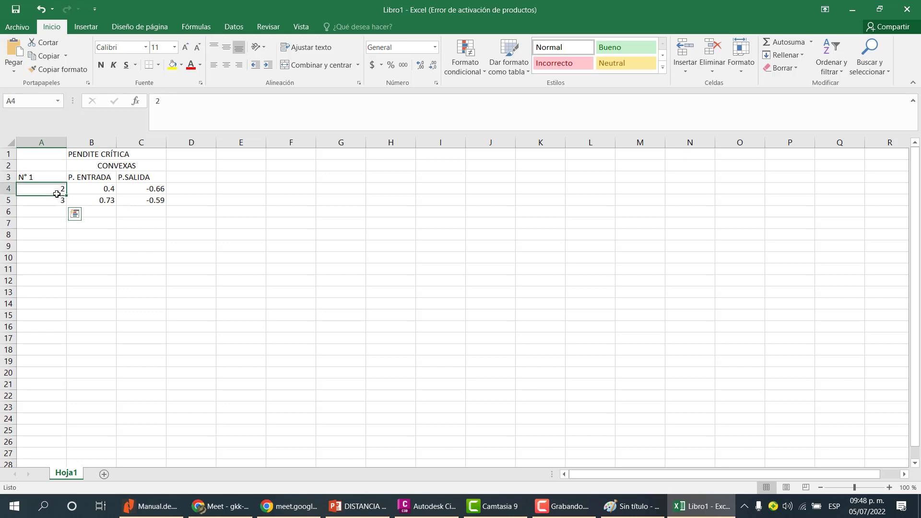
pyautogui.click(56, 197)
# Return to the drawing and survey the whole profile view for the remaining vertical curves and their grades.
pyautogui.click(703, 503)
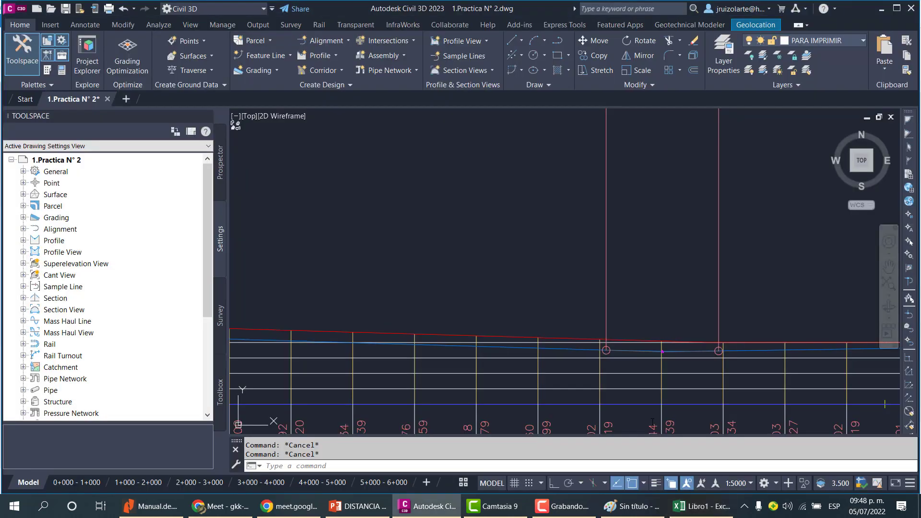
pyautogui.scroll(-6, 576, 293)
pyautogui.scroll(6, 612, 300)
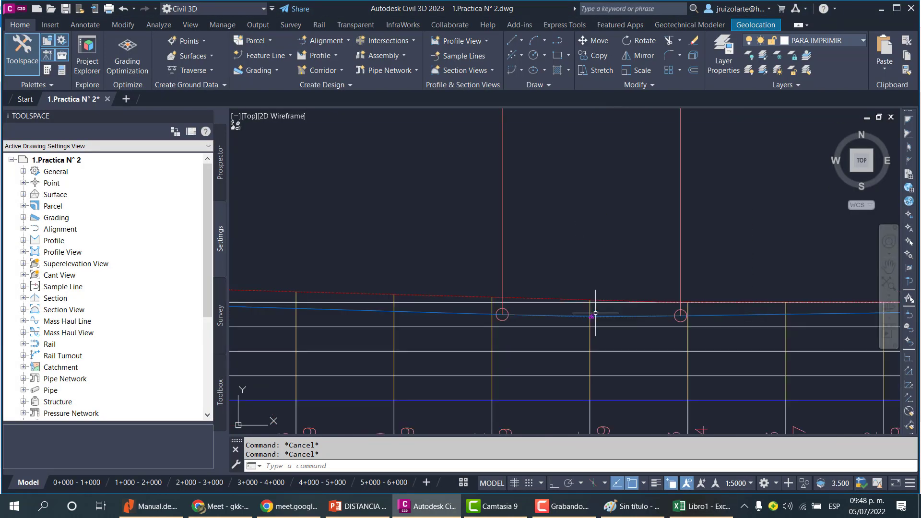
pyautogui.click(625, 317)
pyautogui.press('Escape')
pyautogui.scroll(-5, 628, 302)
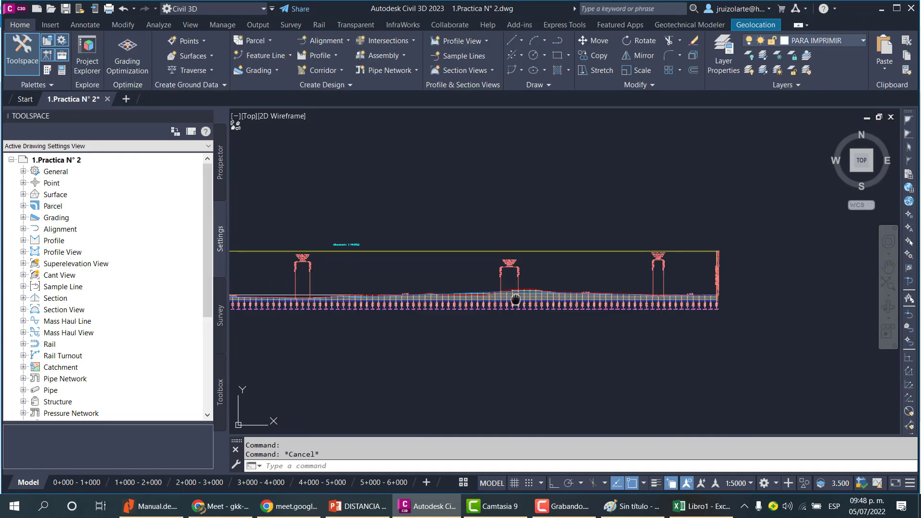
pyautogui.scroll(6, 517, 301)
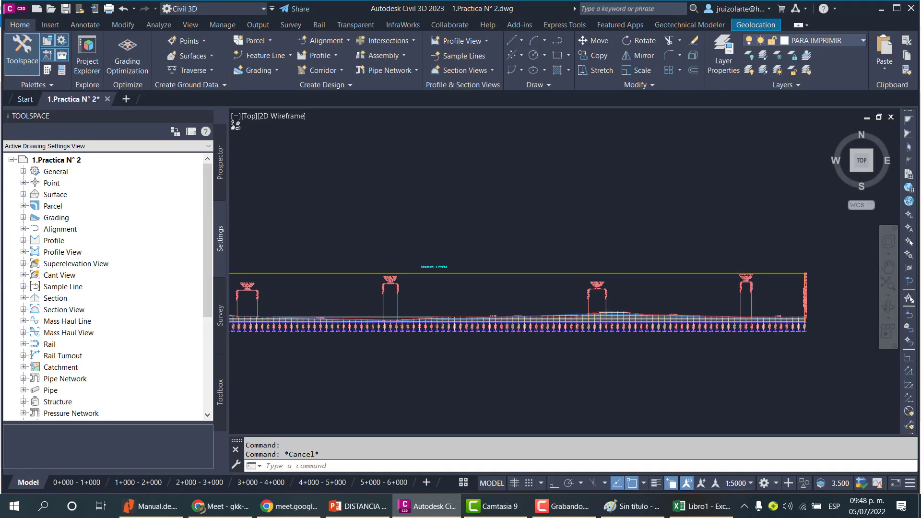
pyautogui.scroll(2, 516, 275)
pyautogui.scroll(-8, 527, 307)
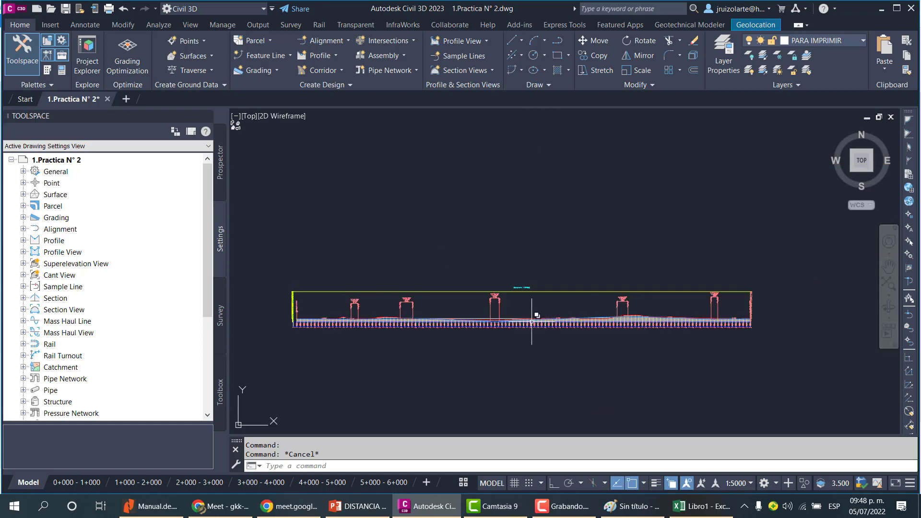
pyautogui.scroll(7, 490, 318)
pyautogui.scroll(2, 489, 318)
pyautogui.scroll(-7, 487, 304)
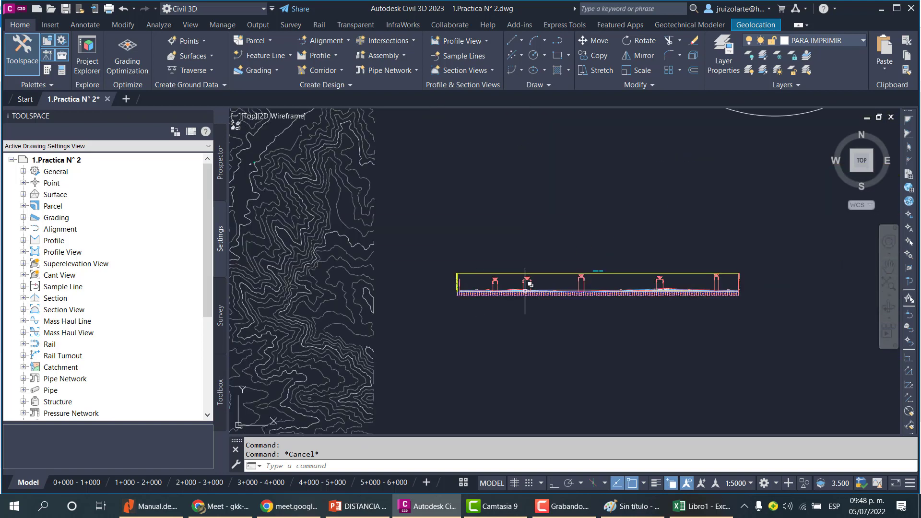
pyautogui.scroll(9, 525, 283)
pyautogui.scroll(-10, 532, 274)
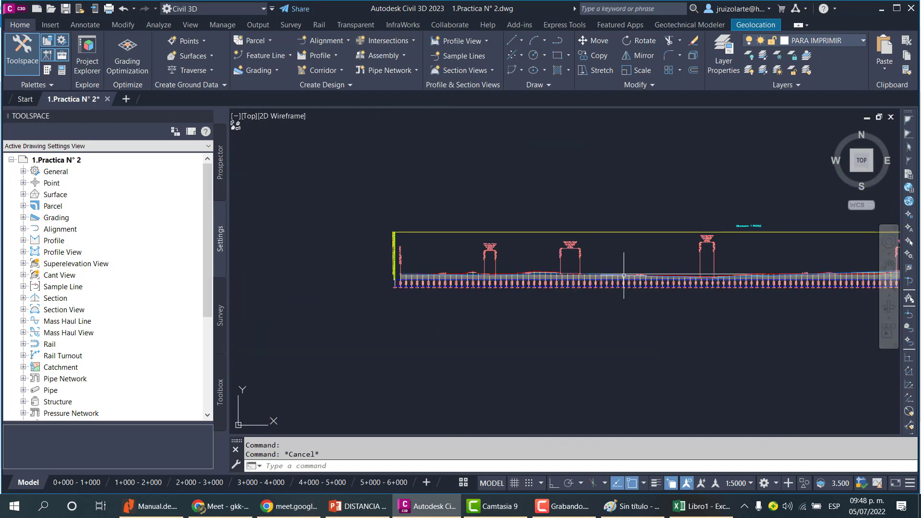
pyautogui.moveTo(767, 275); pyautogui.dragTo(628, 288, button='middle')
pyautogui.scroll(12, 686, 293)
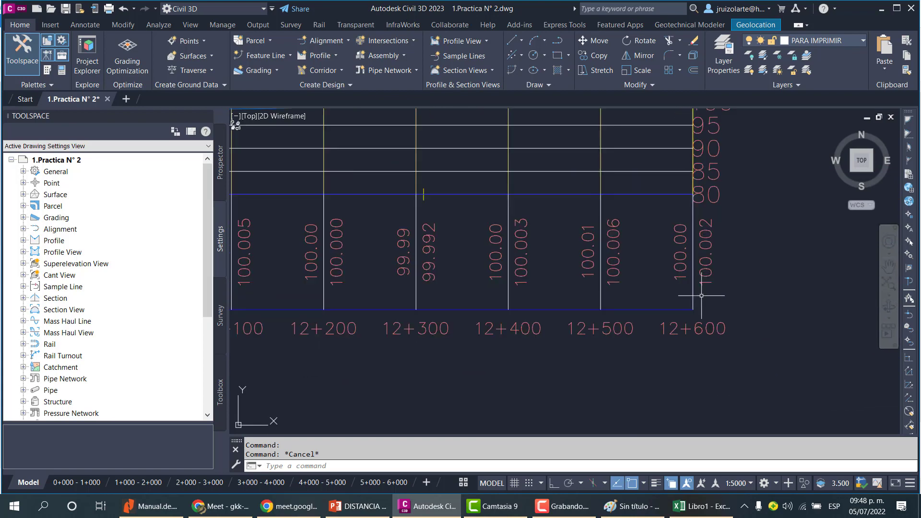
pyautogui.scroll(-10, 710, 295)
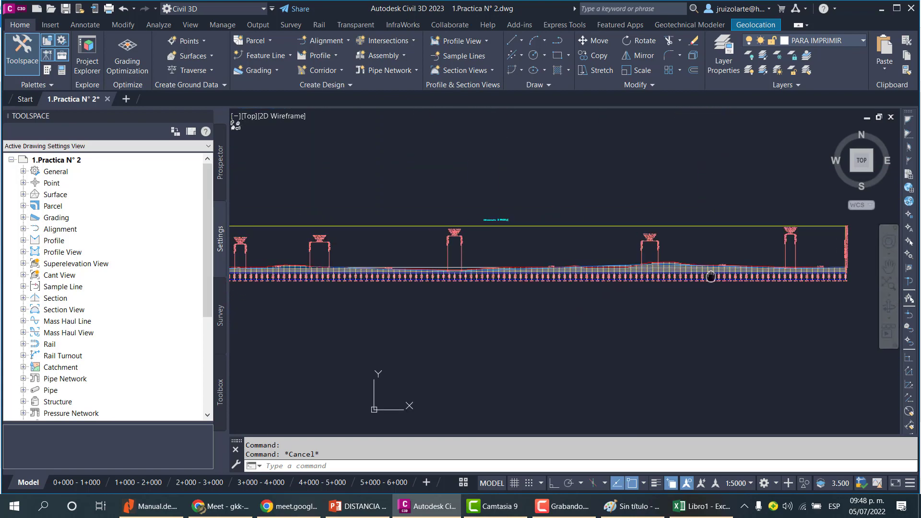
pyautogui.scroll(10, 588, 242)
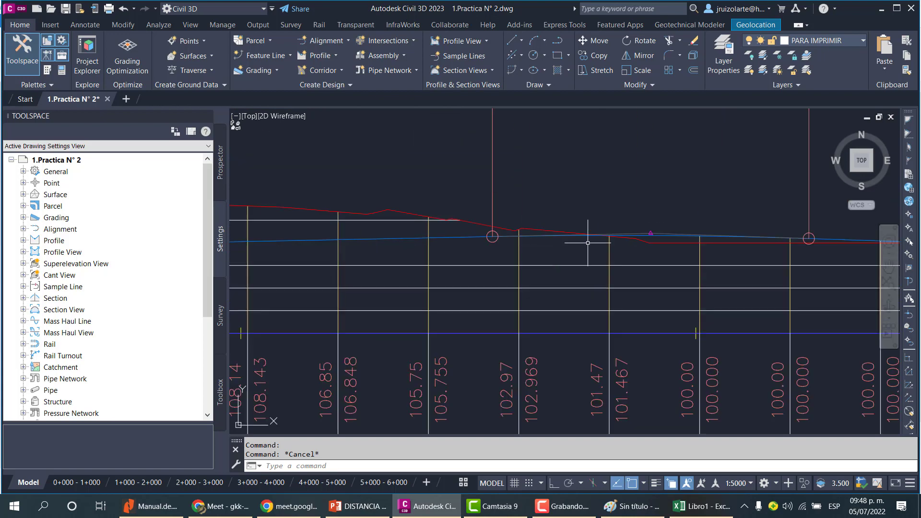
pyautogui.scroll(-9, 612, 239)
pyautogui.scroll(3, 443, 252)
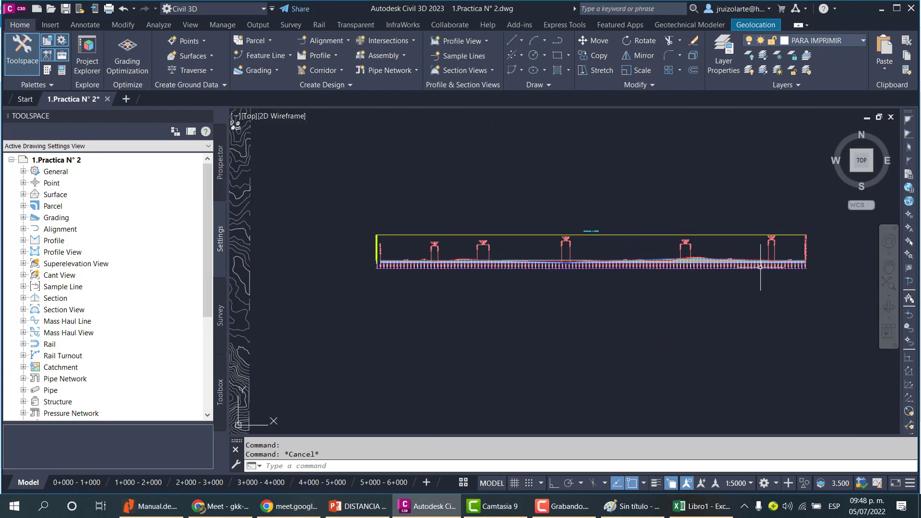
pyautogui.scroll(8, 442, 252)
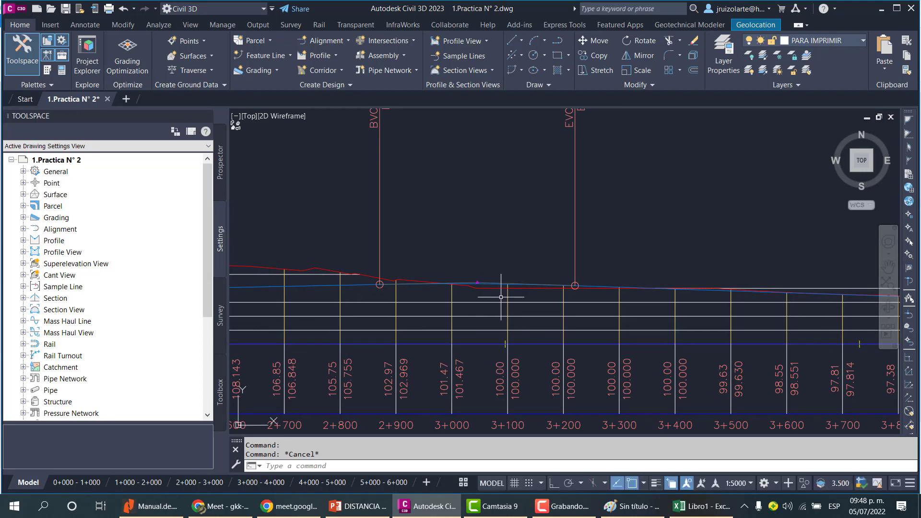
pyautogui.scroll(-8, 379, 232)
pyautogui.scroll(2, 531, 329)
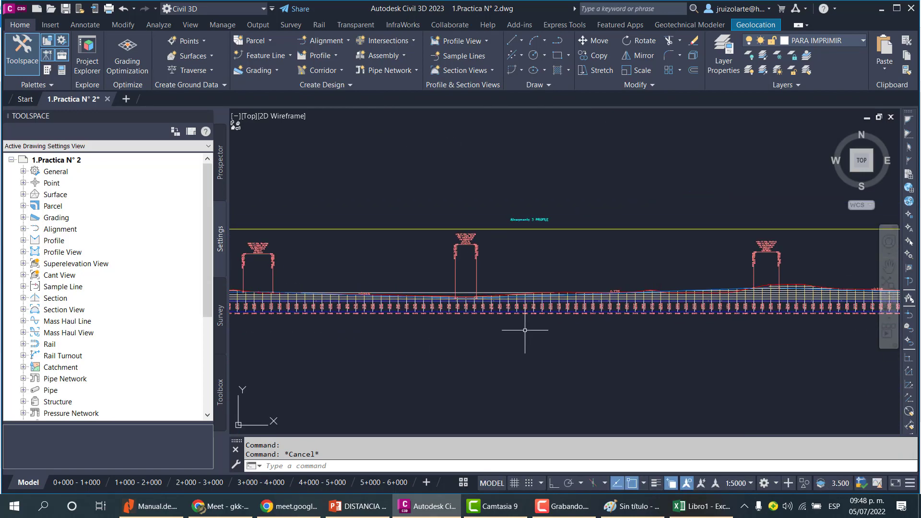
pyautogui.scroll(9, 492, 322)
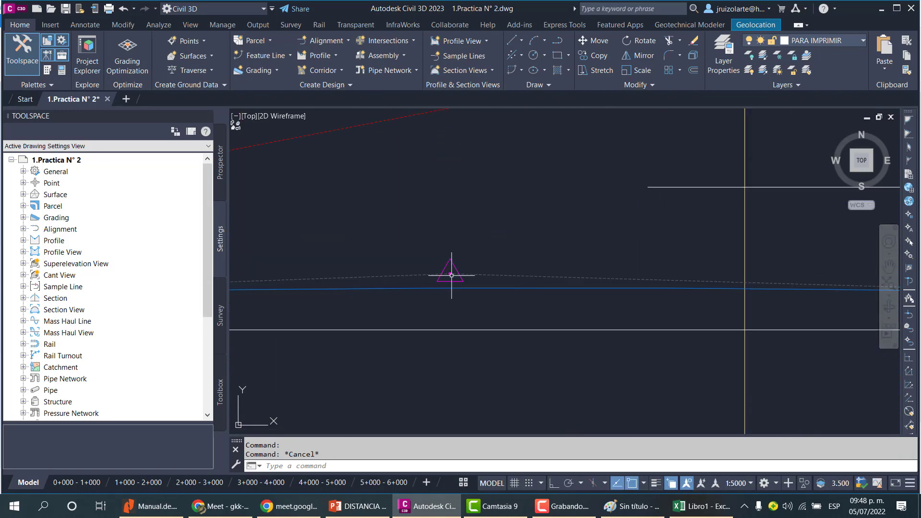
pyautogui.scroll(-2, 476, 271)
pyautogui.click(489, 275)
pyautogui.press('Escape')
pyautogui.click(504, 273)
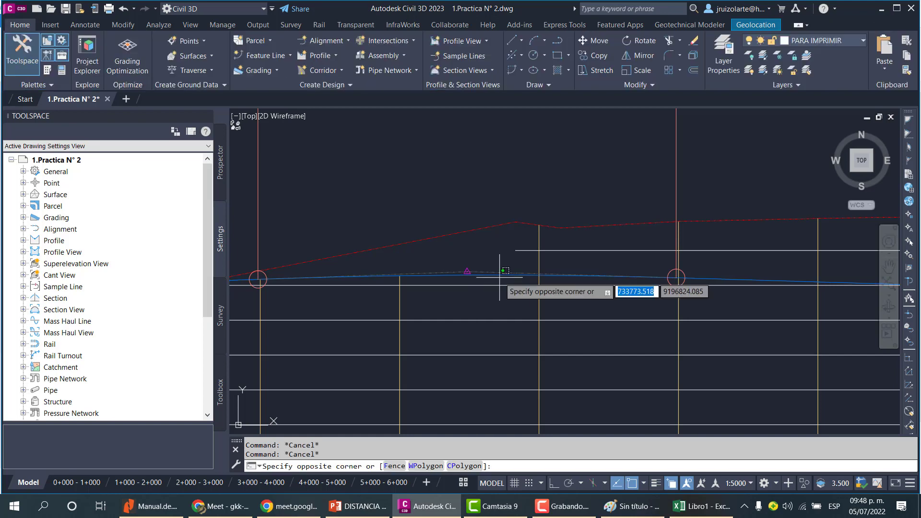
pyautogui.press('Escape')
pyautogui.press('Escape')
pyautogui.scroll(-6, 698, 302)
pyautogui.scroll(5, 627, 308)
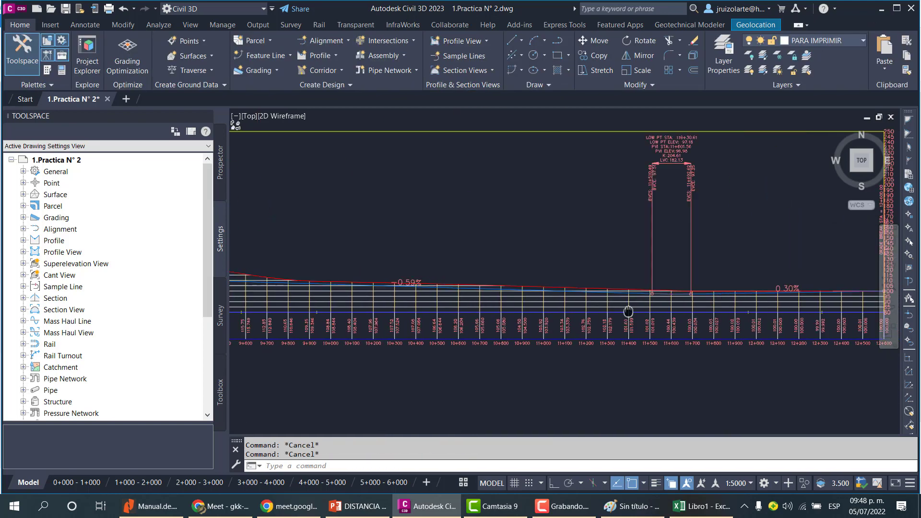
# Switch to the Excel sheet and merge and center the title PENDITE CRÍTICA across cells A1 to C1.
pyautogui.scroll(-6, 595, 317)
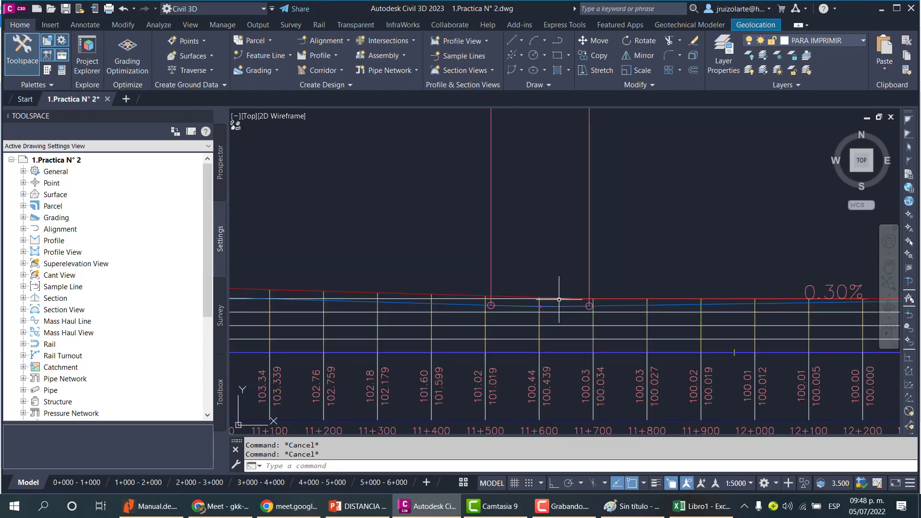
pyautogui.click(702, 506)
pyautogui.click(241, 298)
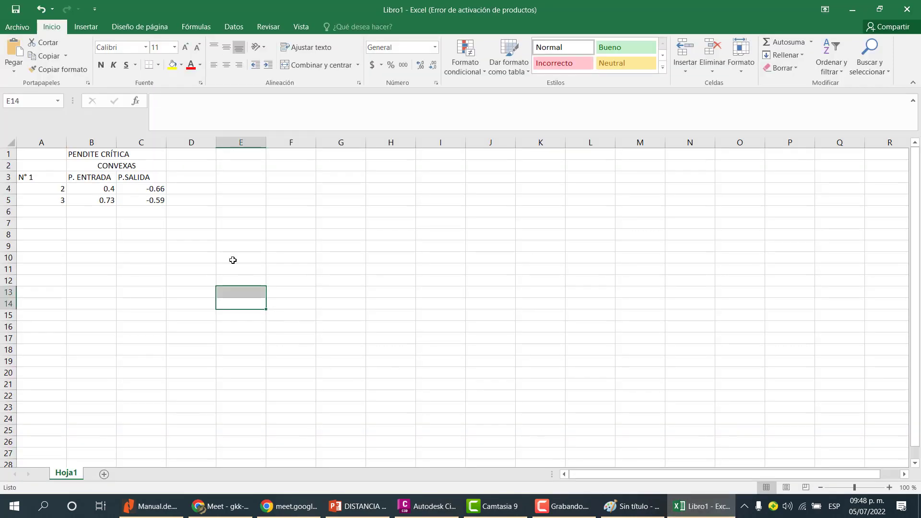
pyautogui.click(198, 209)
pyautogui.click(204, 190)
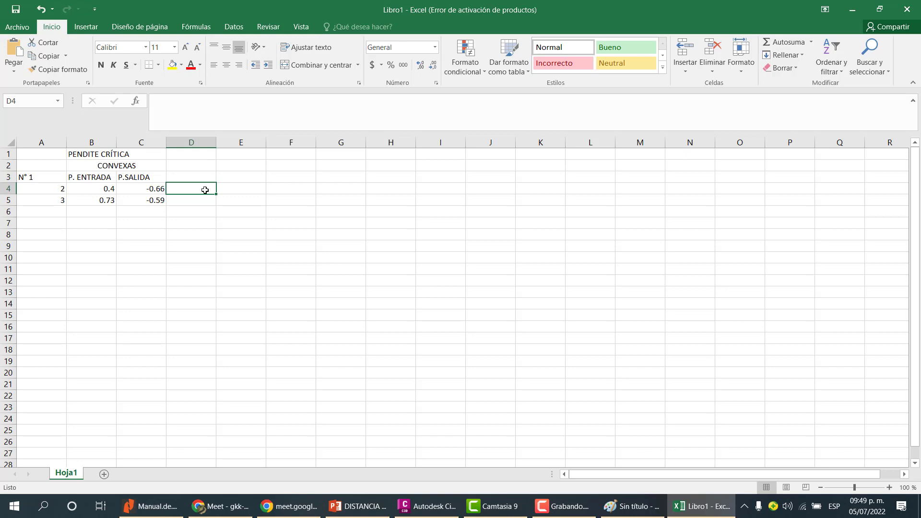
pyautogui.moveTo(144, 177); pyautogui.dragTo(46, 177)
pyautogui.click(110, 156)
pyautogui.moveTo(148, 155); pyautogui.dragTo(39, 154)
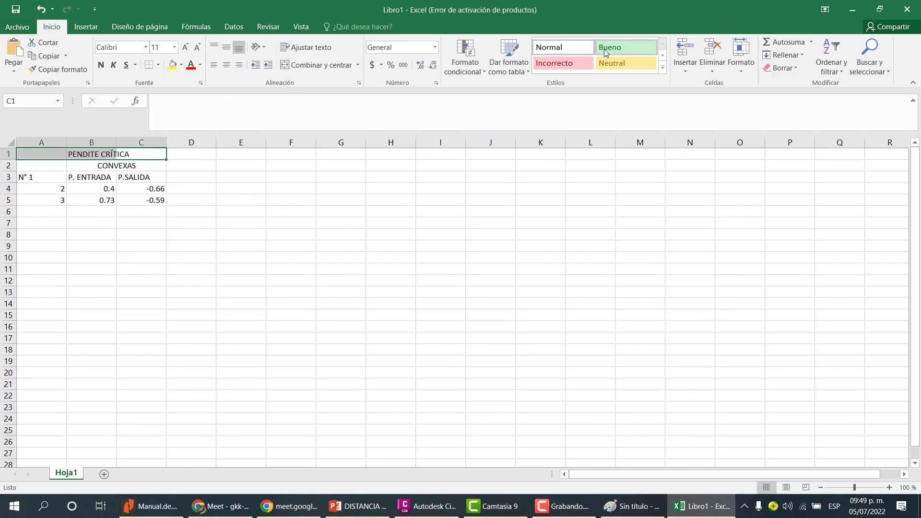
pyautogui.click(326, 67)
# Center the P.SALIDA header in cell C3.
pyautogui.click(198, 199)
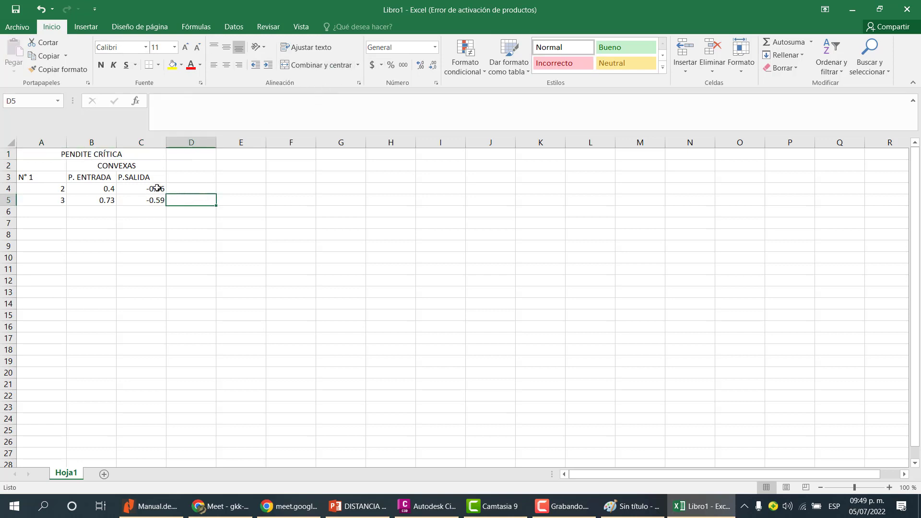
pyautogui.click(156, 189)
pyautogui.click(139, 177)
pyautogui.click(138, 165)
pyautogui.click(138, 179)
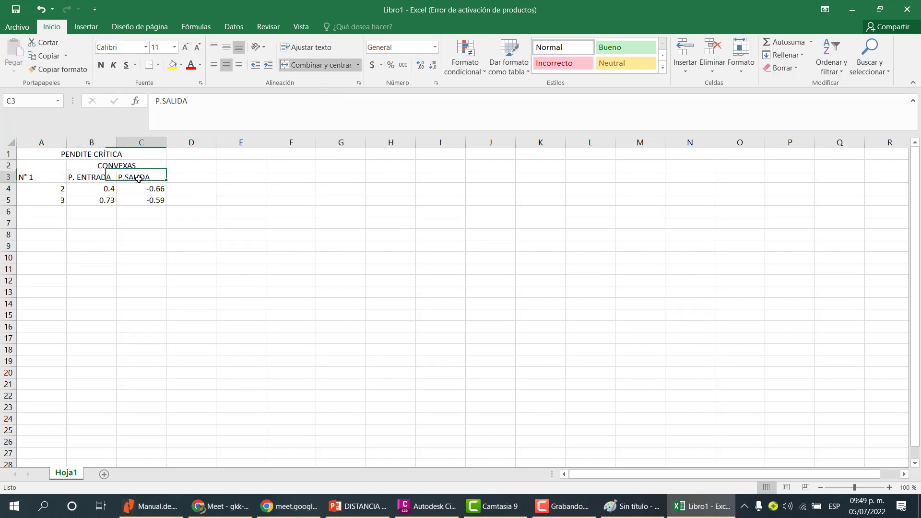
pyautogui.click(226, 65)
# Center the curve numbers 2 and 3 in cells A4 to A5.
pyautogui.click(199, 190)
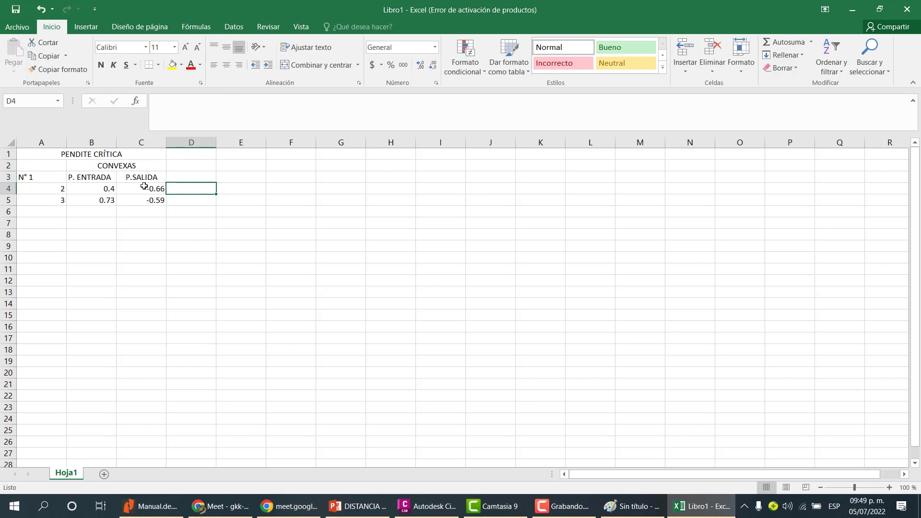
pyautogui.click(94, 177)
pyautogui.click(140, 177)
pyautogui.click(78, 176)
pyautogui.click(146, 180)
pyautogui.click(79, 181)
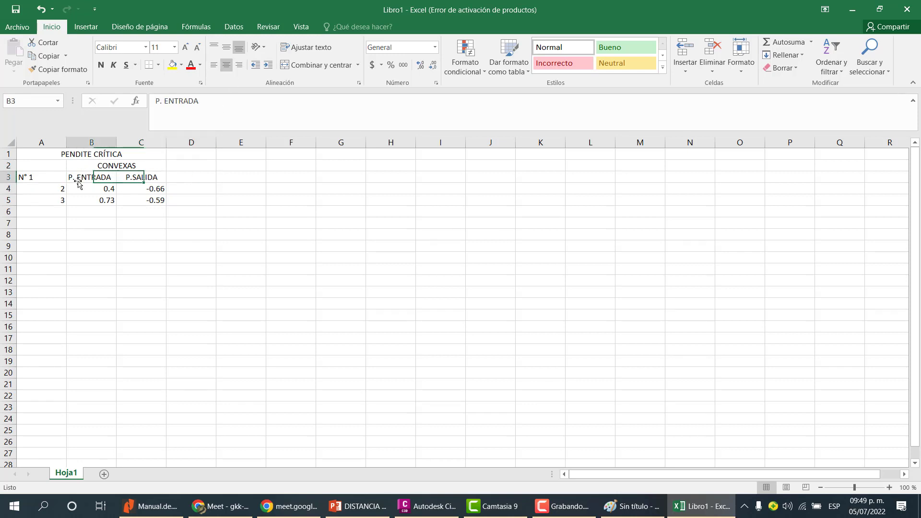
pyautogui.click(80, 188)
pyautogui.click(131, 187)
pyautogui.click(135, 205)
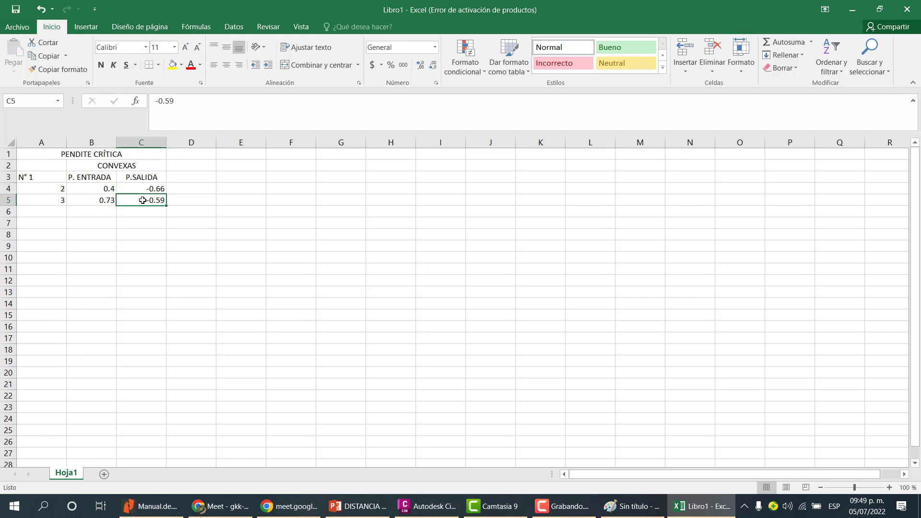
pyautogui.click(88, 204)
pyautogui.click(104, 189)
pyautogui.click(51, 187)
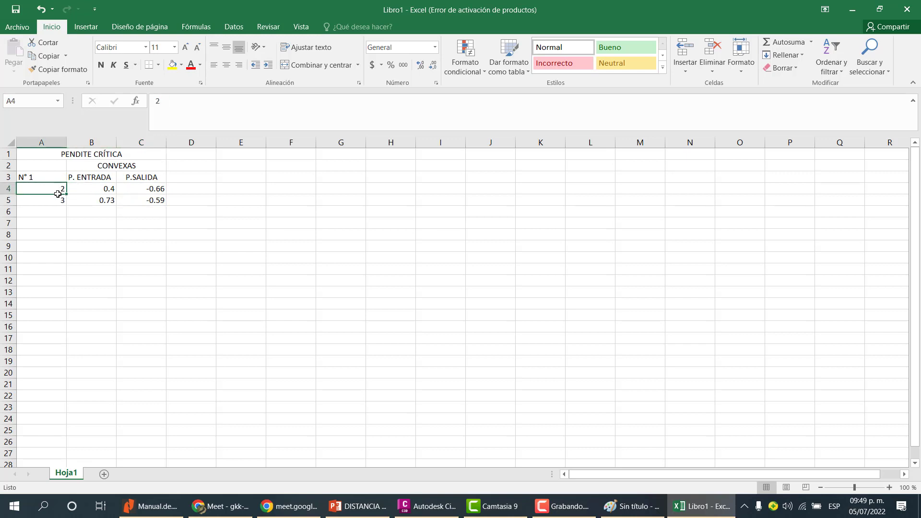
pyautogui.moveTo(57, 194); pyautogui.dragTo(58, 200)
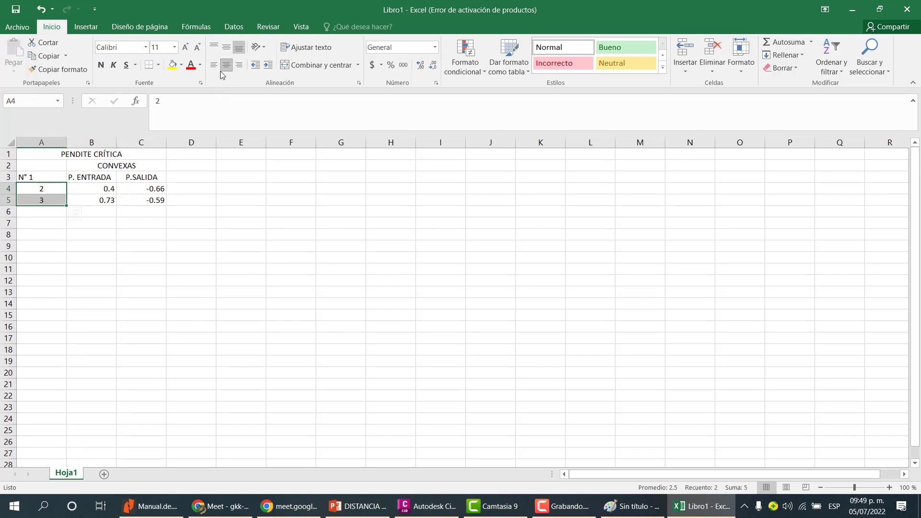
# Add the column header PENDIENTE CRÍTICA in cell D3.
pyautogui.click(191, 188)
pyautogui.click(105, 189)
pyautogui.moveTo(139, 189); pyautogui.dragTo(58, 199)
pyautogui.click(138, 198)
pyautogui.click(196, 187)
pyautogui.click(201, 178)
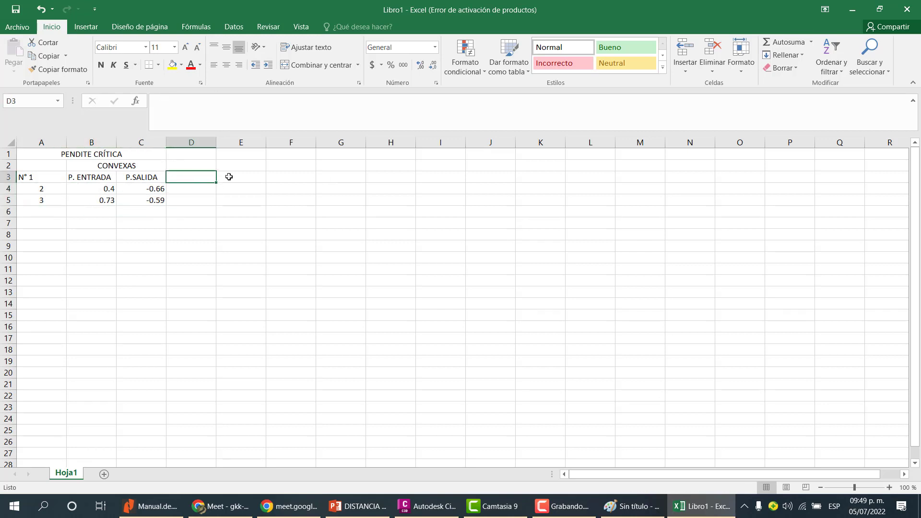
pyautogui.write('PENDIENTE CRÍTICA')
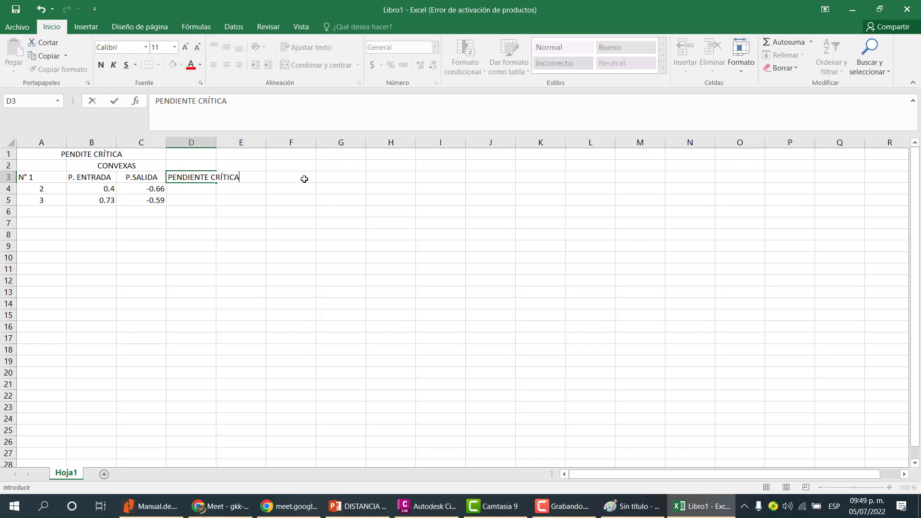
pyautogui.press('Return')
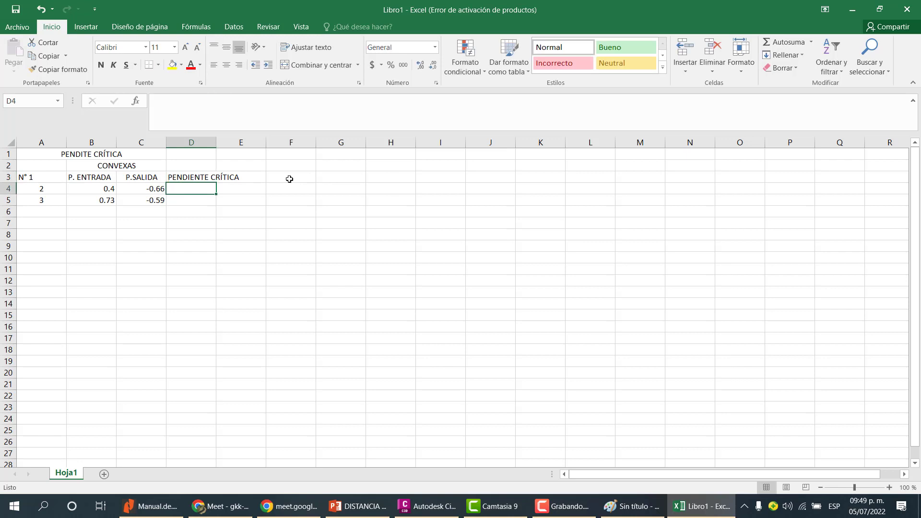
# Wrap the text of the D3 header and widen column D.
pyautogui.click(196, 179)
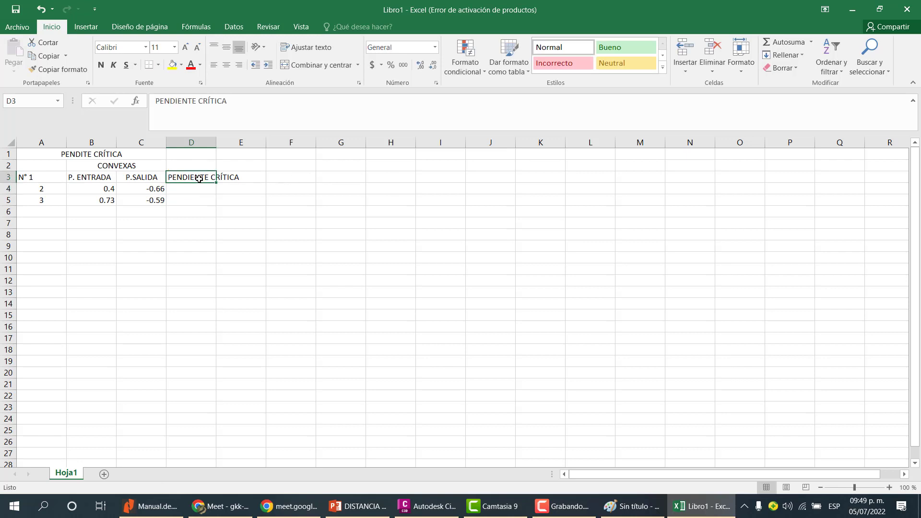
pyautogui.click(309, 48)
pyautogui.moveTo(216, 144); pyautogui.dragTo(231, 144)
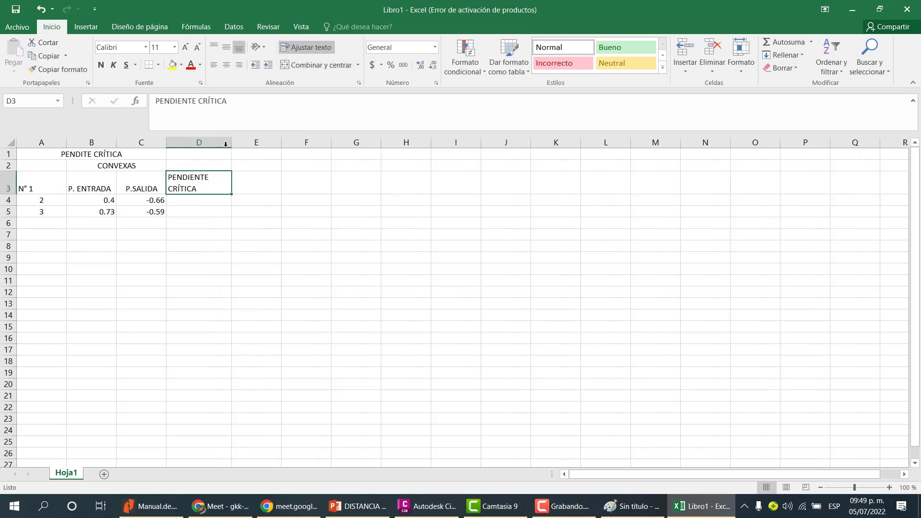
# Center the header row A3 to D3 both vertically and horizontally.
pyautogui.moveTo(189, 185); pyautogui.dragTo(48, 185)
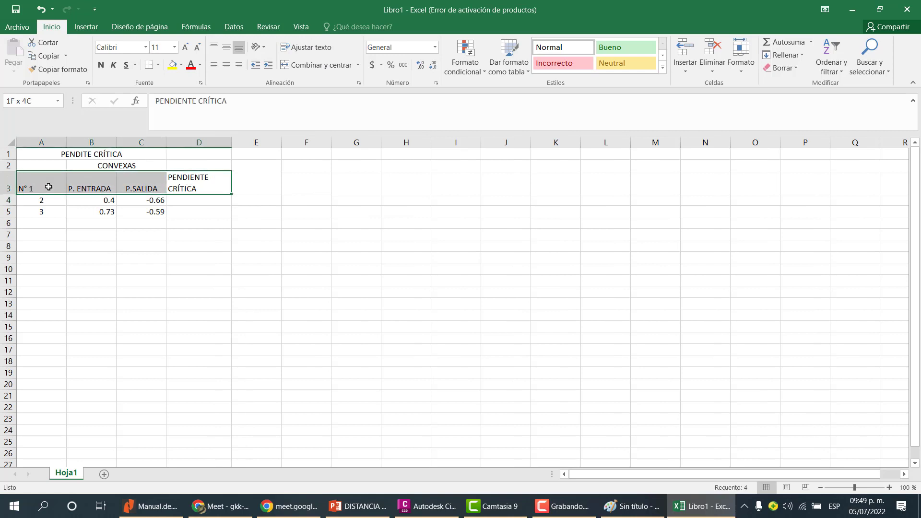
pyautogui.click(226, 46)
pyautogui.click(226, 64)
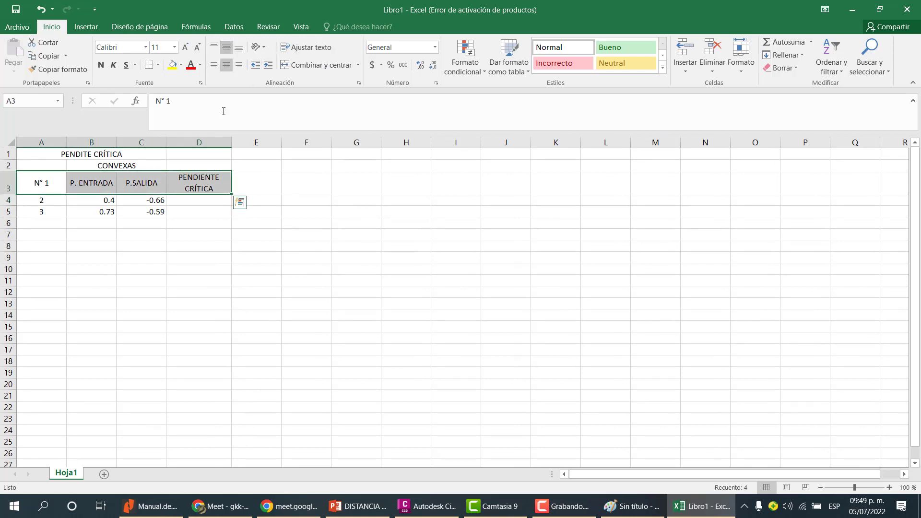
pyautogui.click(269, 210)
pyautogui.click(190, 202)
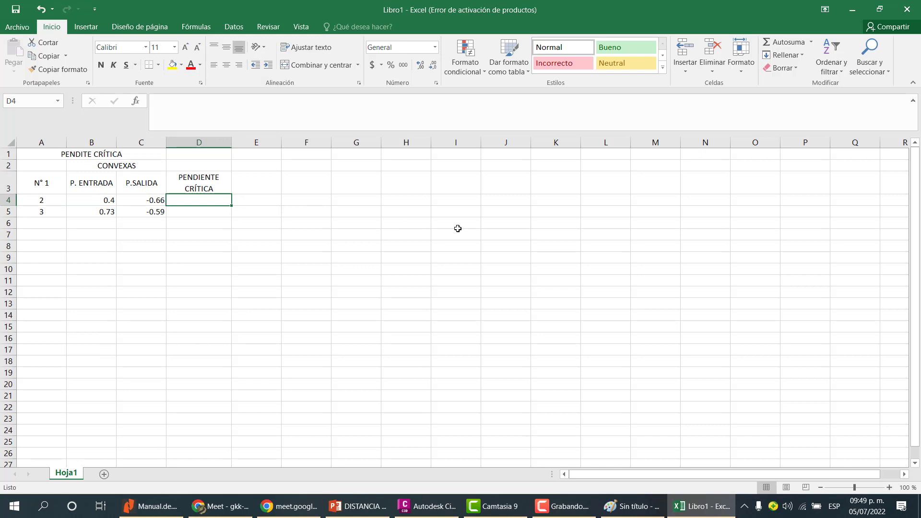
# Compute the critical grade in D4 as the average of entry and exit grades with =(B4+C4)/2.
pyautogui.write('=')
pyautogui.press('Left')
pyautogui.press('Left')
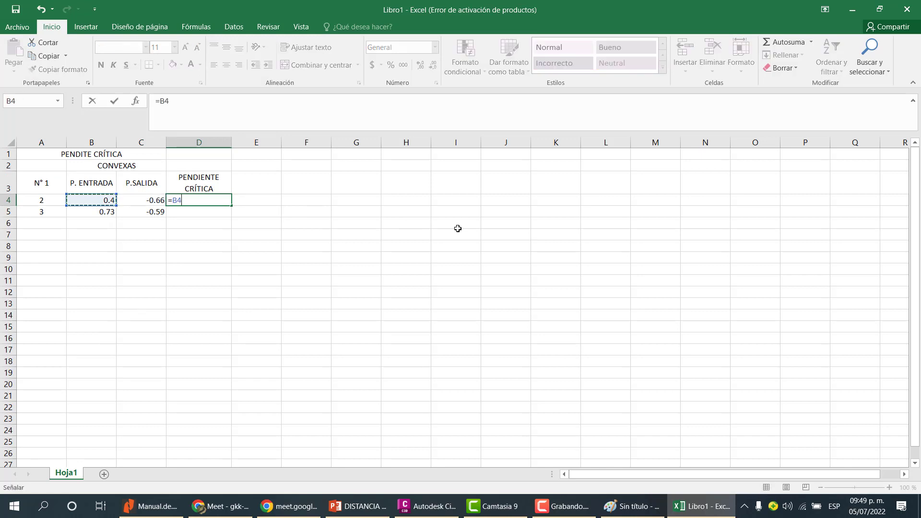
pyautogui.press('BackSpace')
pyautogui.press('BackSpace')
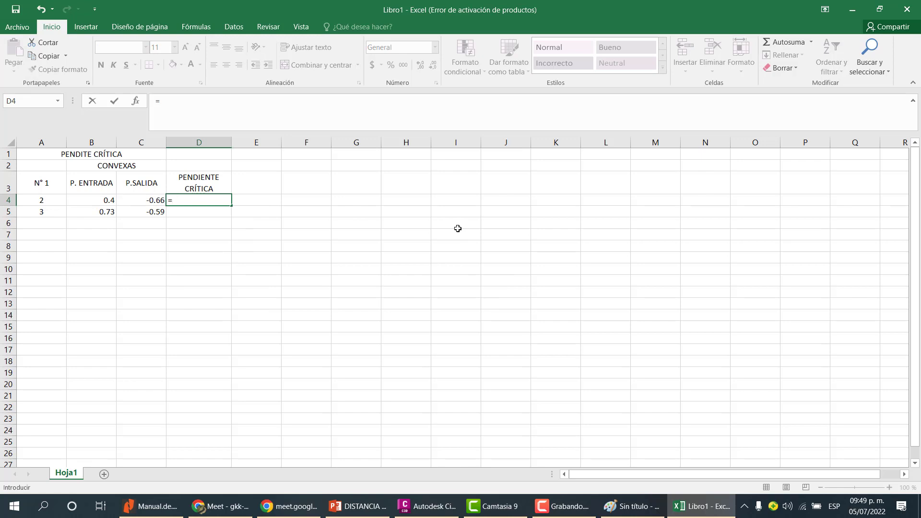
pyautogui.write('(')
pyautogui.press('Left')
pyautogui.press('Left')
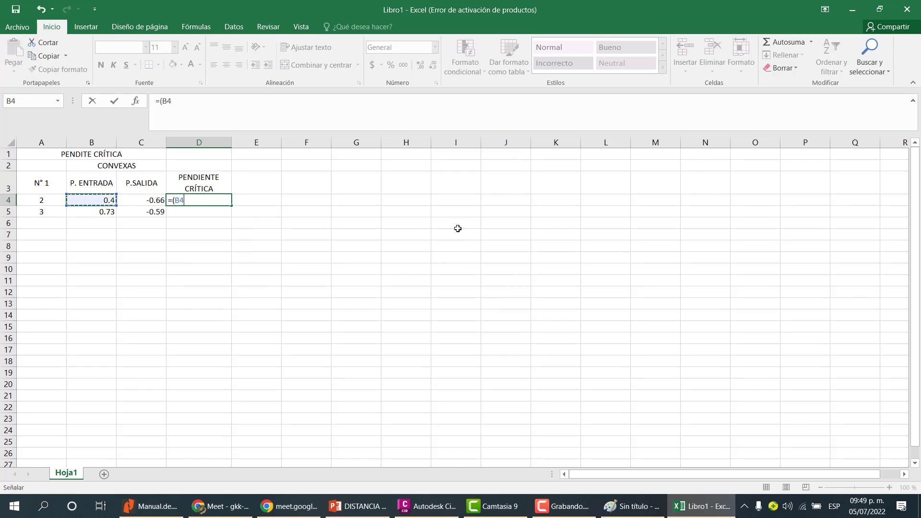
pyautogui.write('+')
pyautogui.press('Left')
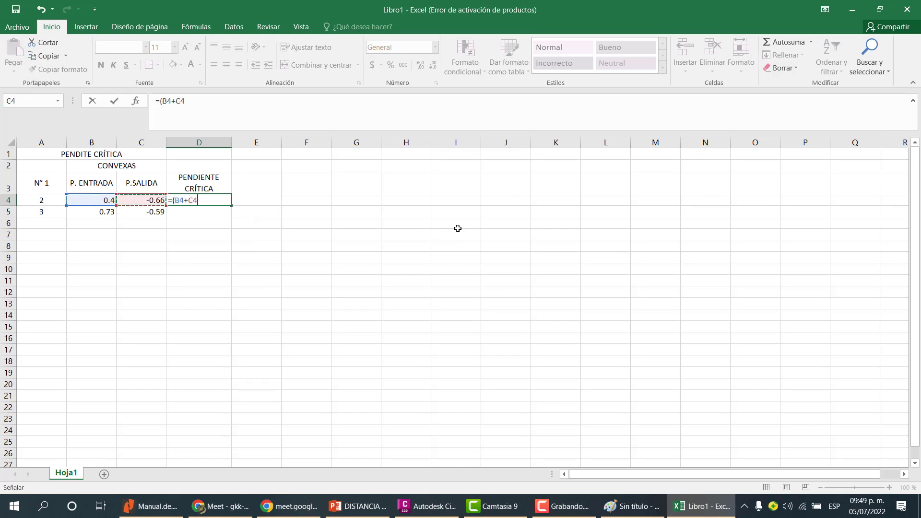
pyautogui.write(')/2')
pyautogui.press('Return')
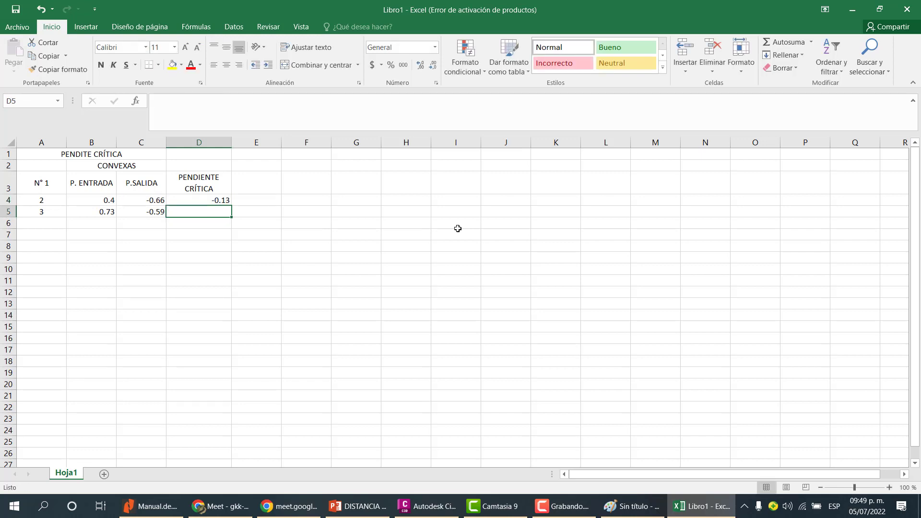
# Copy the critical grade formula down to cell D5.
pyautogui.click(226, 201)
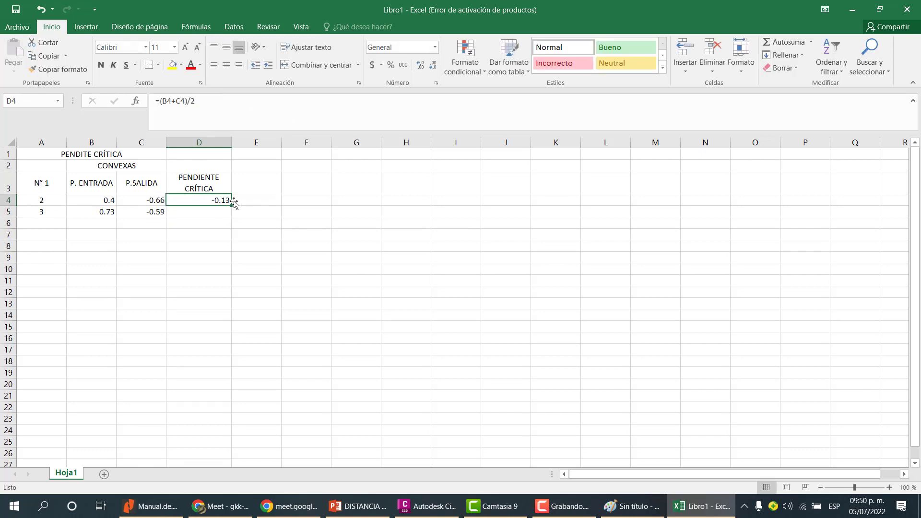
pyautogui.moveTo(231, 206); pyautogui.dragTo(231, 217)
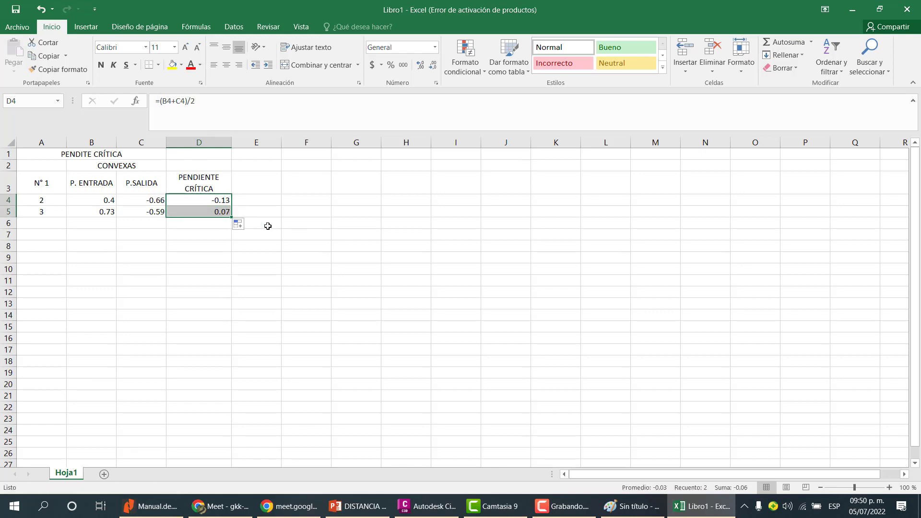
pyautogui.click(224, 209)
pyautogui.click(220, 109)
pyautogui.click(287, 210)
pyautogui.click(271, 202)
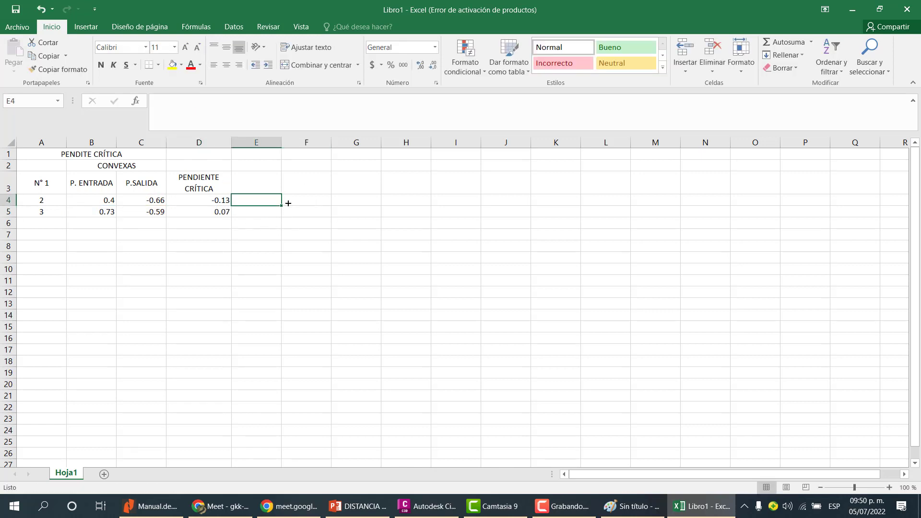
pyautogui.press('Up')
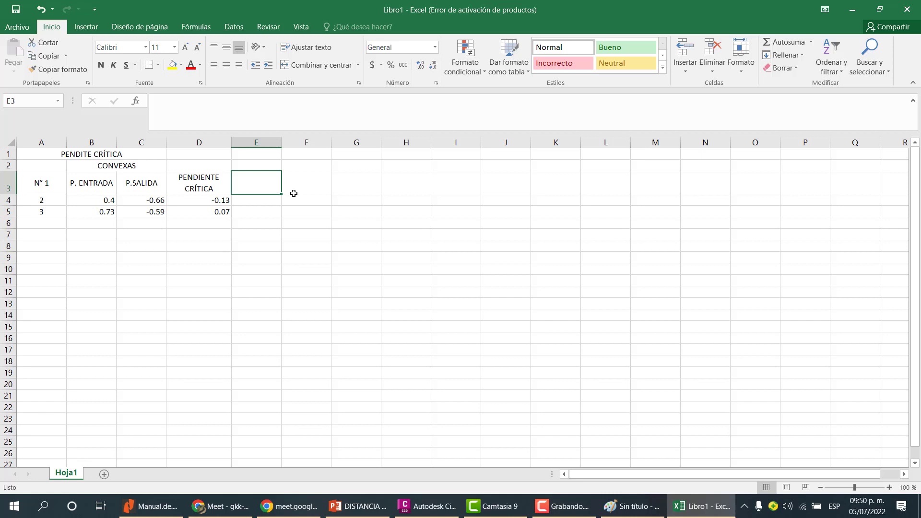
pyautogui.click(257, 203)
pyautogui.write('=D4/')
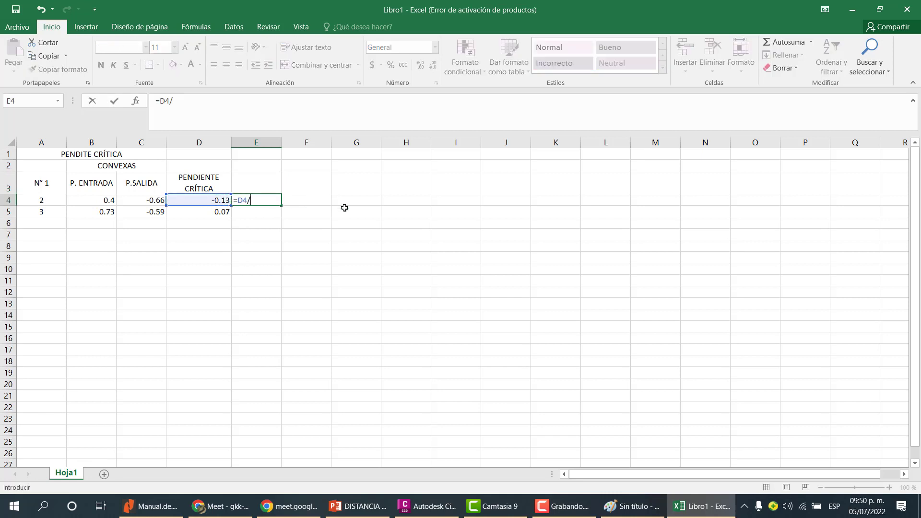
pyautogui.press('Escape')
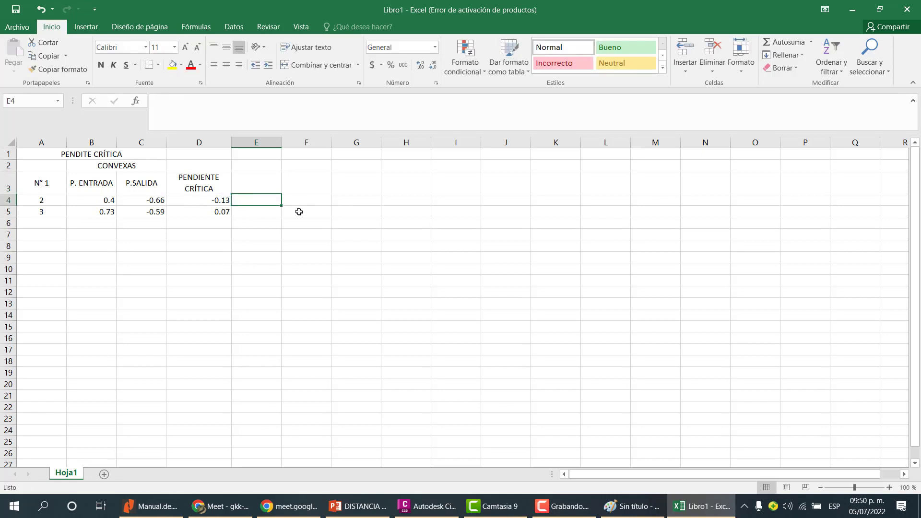
# Convert the critical grade to a decimal in E4 with the formula =D4/100.
pyautogui.moveTo(206, 200); pyautogui.dragTo(207, 212)
pyautogui.click(214, 211)
pyautogui.click(222, 201)
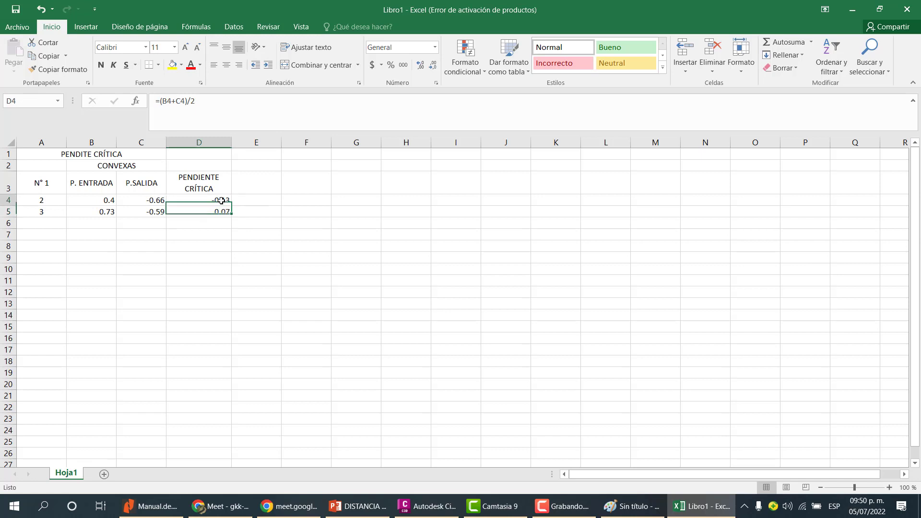
pyautogui.click(254, 200)
pyautogui.write('=D4')
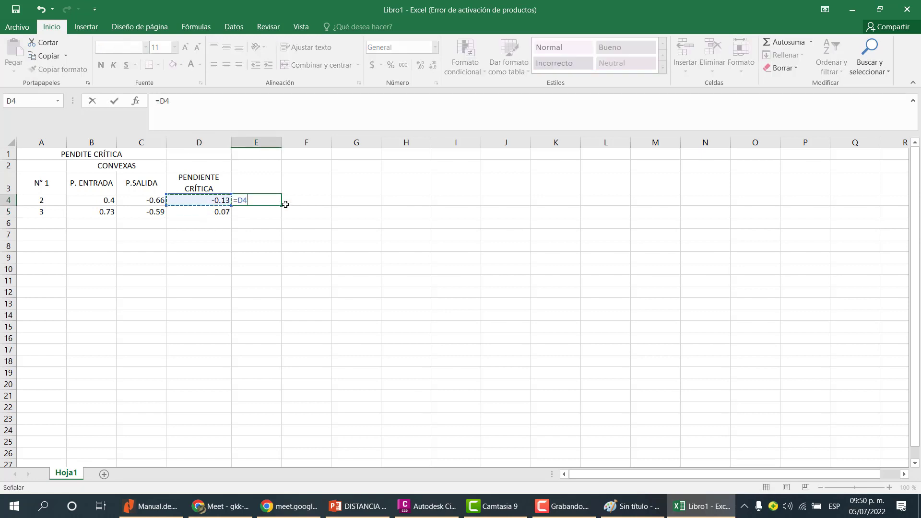
pyautogui.write('/100')
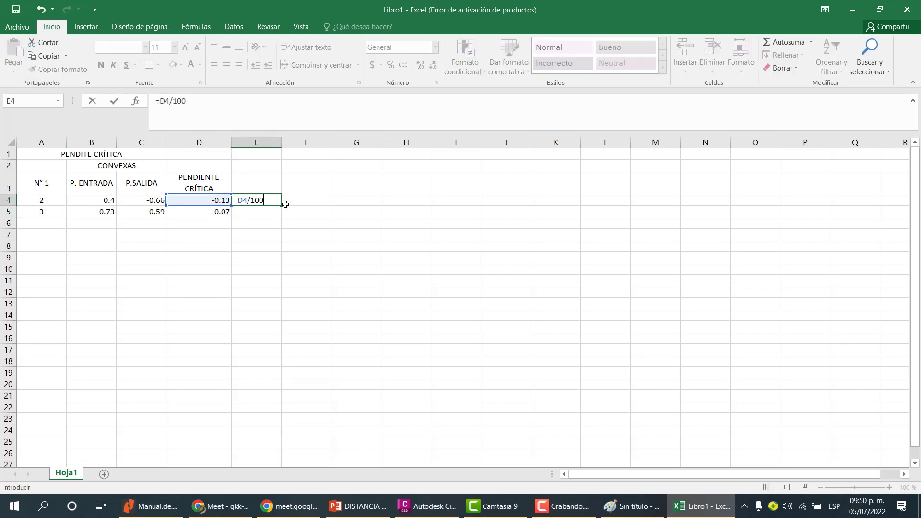
pyautogui.press('Return')
# Copy the E4 decimal-grade formula down to cell E5.
pyautogui.write('}')
pyautogui.click(273, 197)
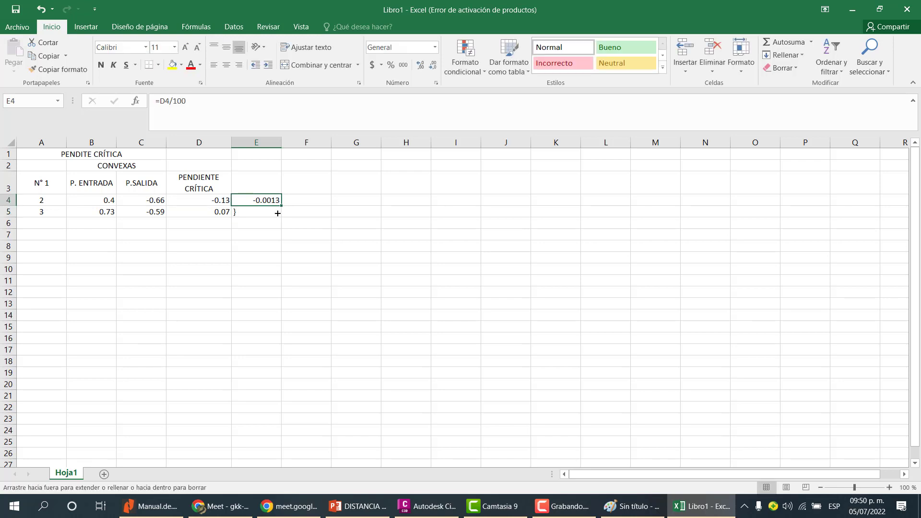
pyautogui.moveTo(281, 206); pyautogui.dragTo(283, 214)
pyautogui.click(324, 207)
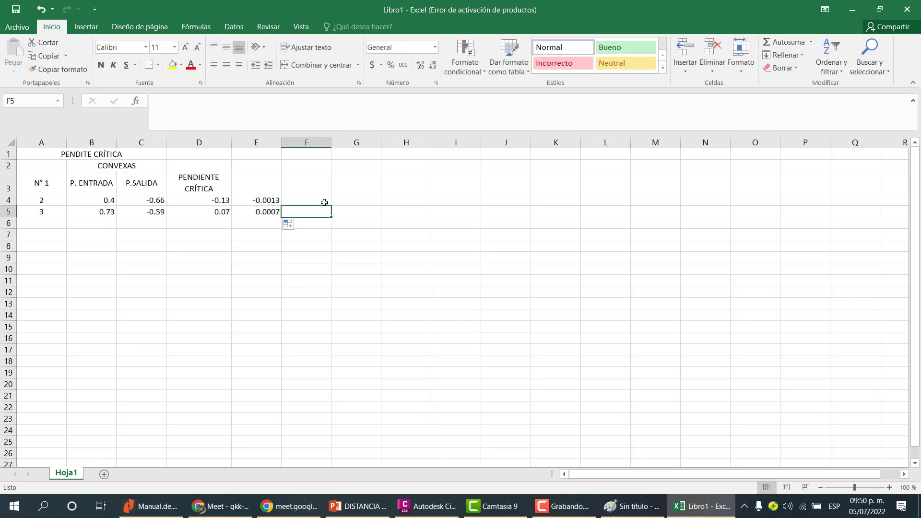
# Move the PENDIENTE CRÍTICA header from D3 to E3, above the decimal grades, and clear D3.
pyautogui.click(224, 188)
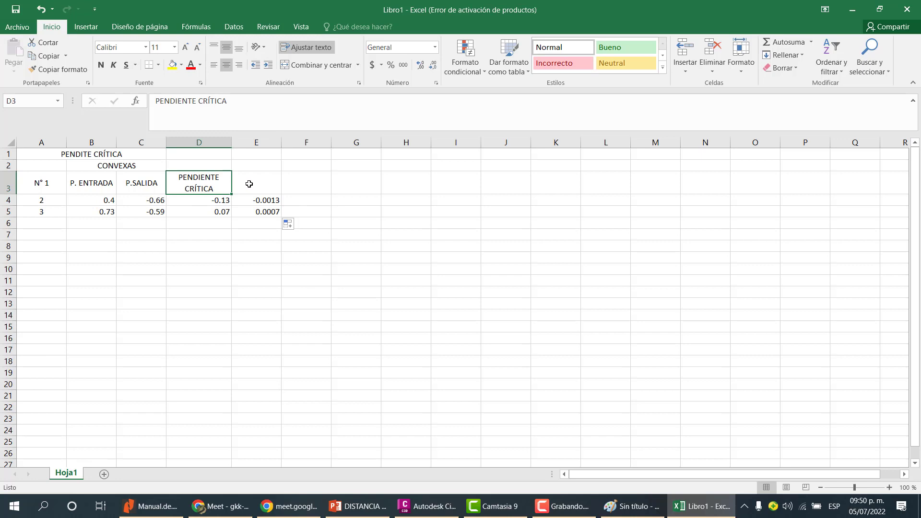
pyautogui.hotkey('ctrl', 'c')
pyautogui.click(249, 184)
pyautogui.hotkey('ctrl', 'v')
pyautogui.click(216, 179)
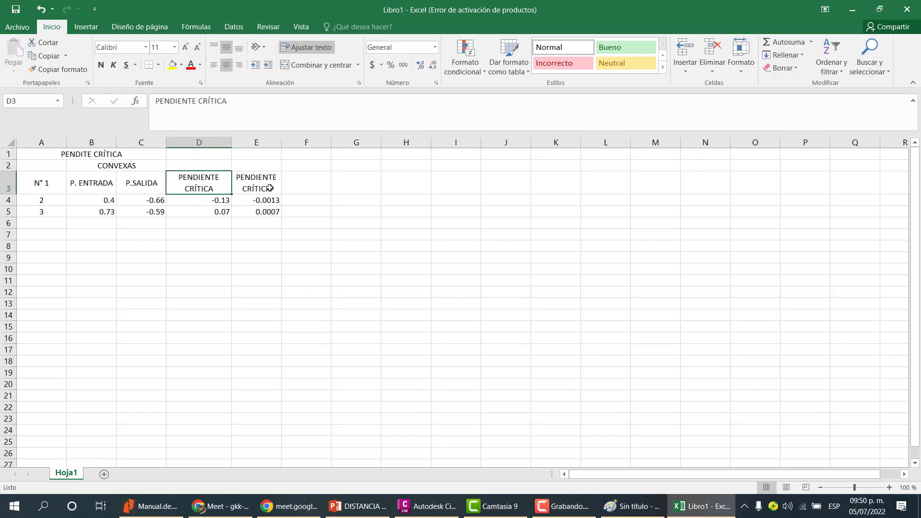
pyautogui.press('Delete')
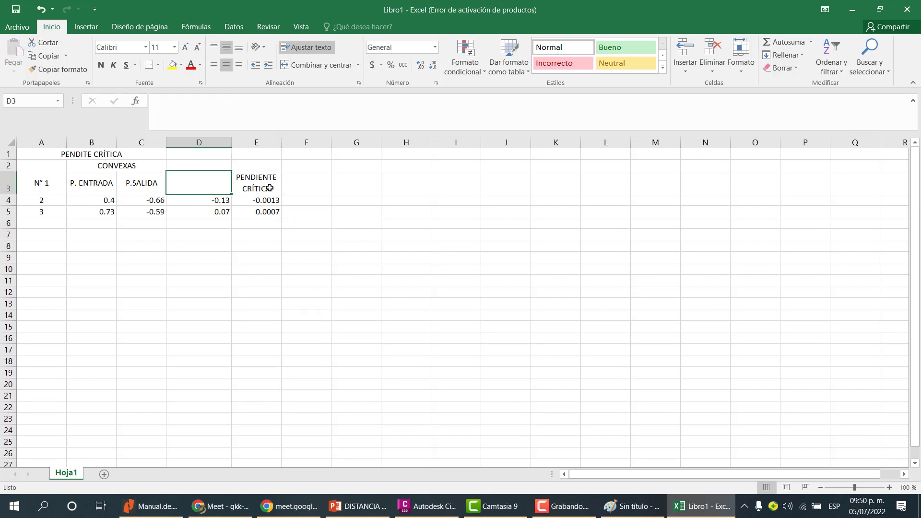
# Merge and center the CONVEXAS title across cells A2 to E2.
pyautogui.click(274, 212)
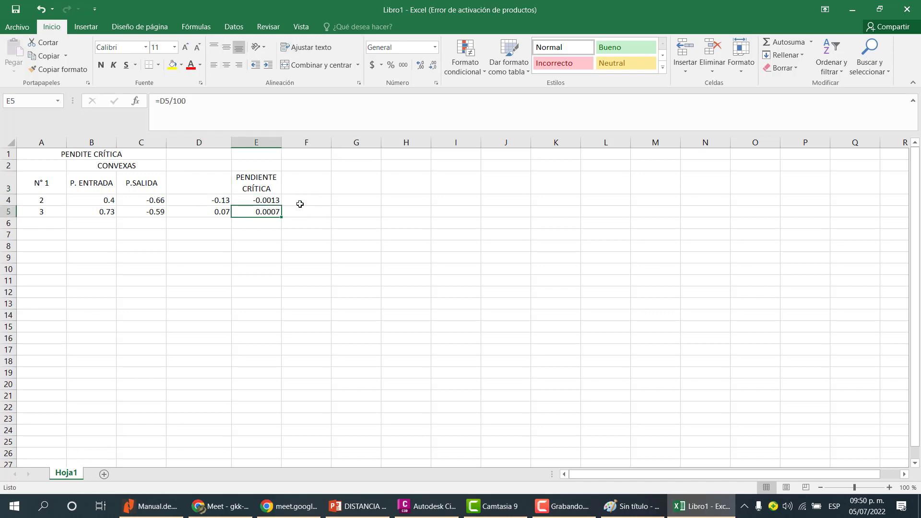
pyautogui.moveTo(256, 169); pyautogui.dragTo(51, 167)
pyautogui.click(319, 66)
pyautogui.click(319, 66)
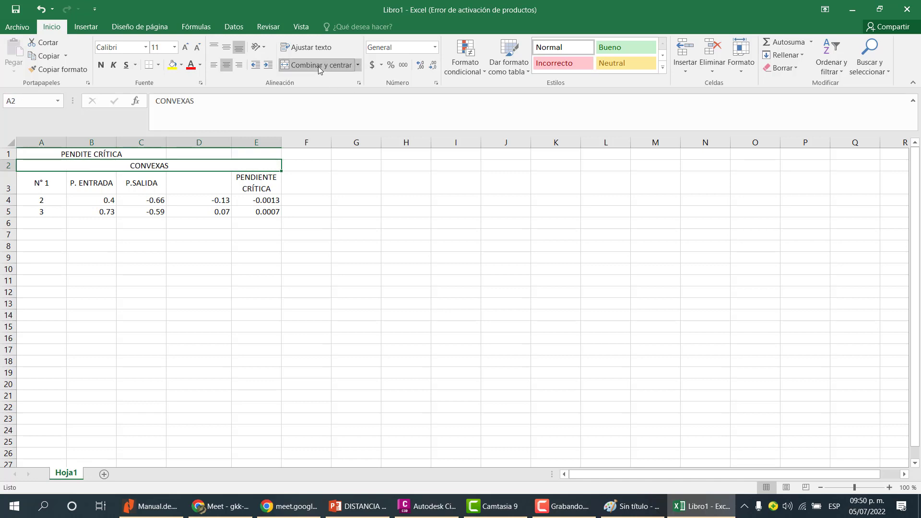
pyautogui.click(305, 222)
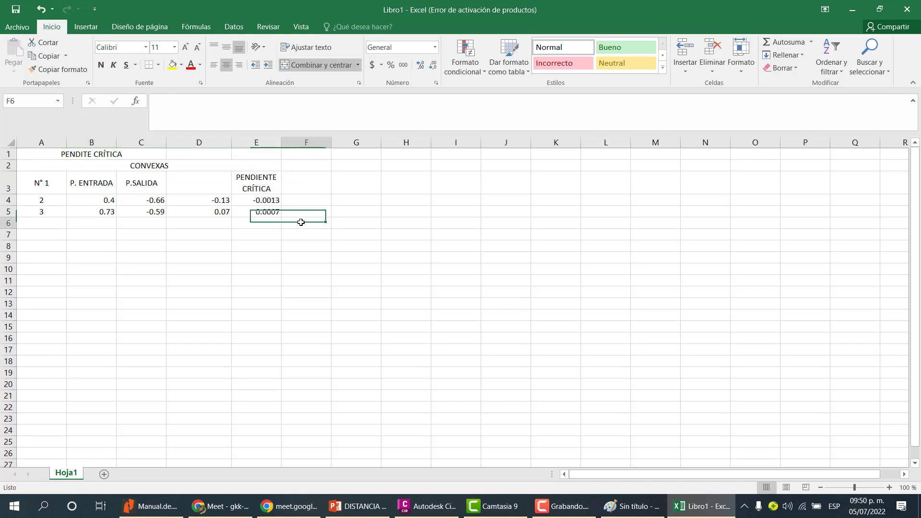
# Rename the merged row 2 title as CURVAS CONVEXAS.
pyautogui.click(160, 154)
pyautogui.moveTo(88, 152); pyautogui.dragTo(242, 155)
pyautogui.click(199, 164)
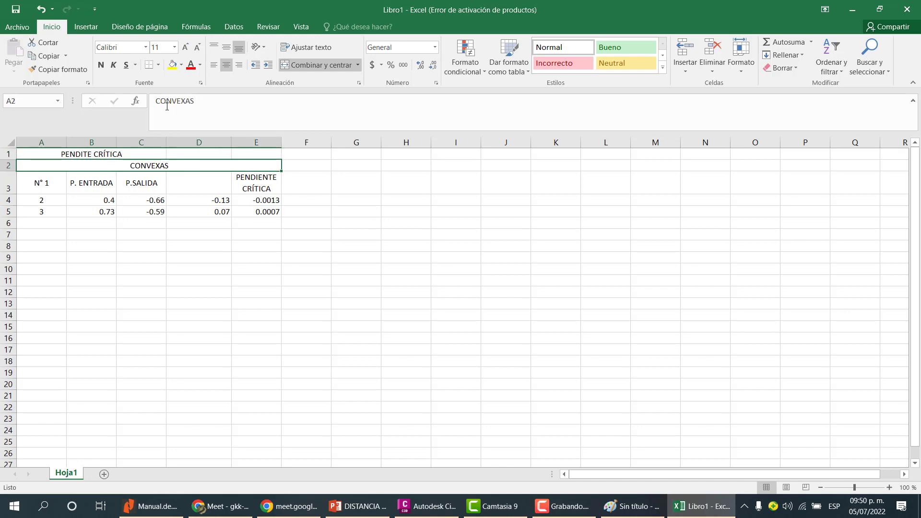
pyautogui.click(158, 101)
pyautogui.write('CURVAS')
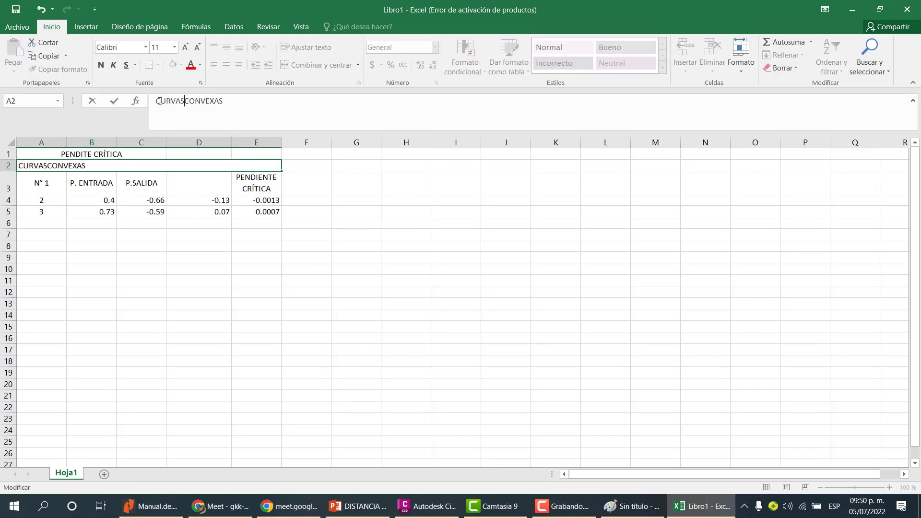
pyautogui.press('Return')
# Delete the PENDITE CRÍTICA title in row 1 and unmerge the row 1 cells.
pyautogui.click(154, 156)
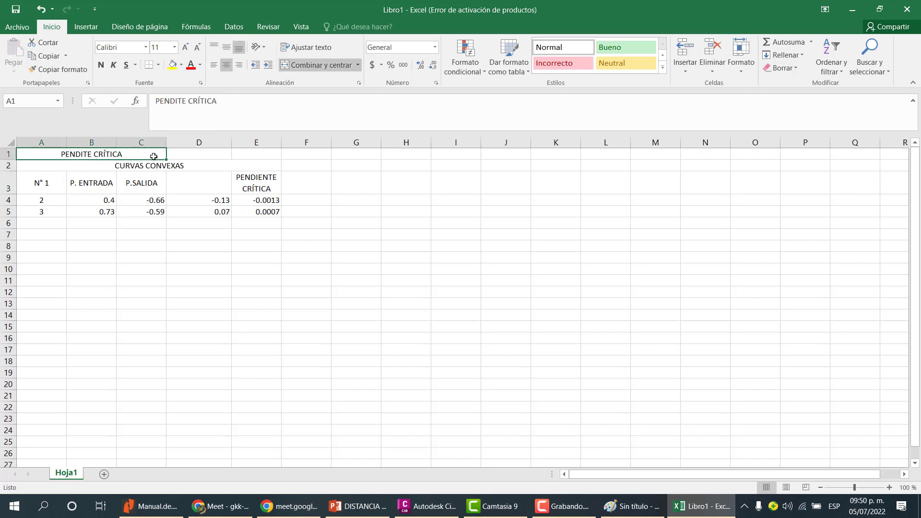
pyautogui.press('Delete')
pyautogui.hotkey('shift', 'Right')
pyautogui.hotkey('shift', 'Right')
pyautogui.hotkey('shift', 'Right')
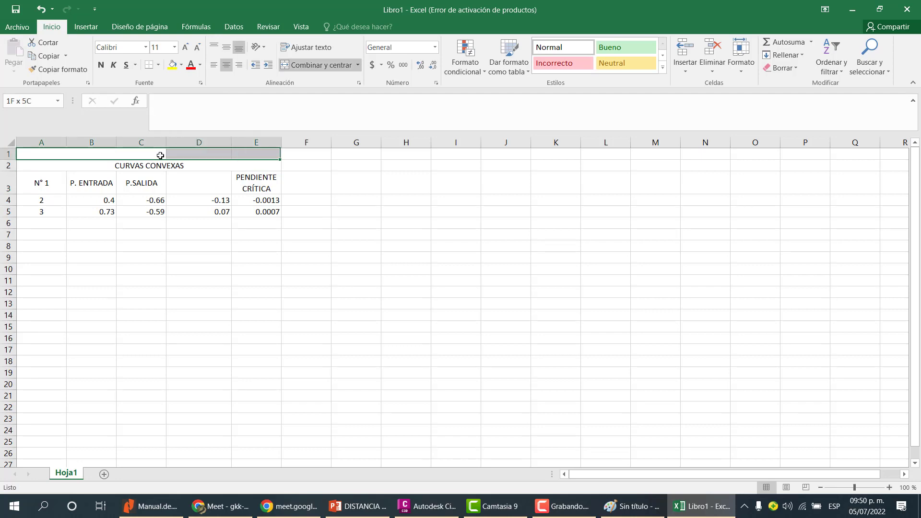
pyautogui.hotkey('shift', 'Left')
pyautogui.click(315, 67)
pyautogui.click(294, 189)
pyautogui.moveTo(255, 154); pyautogui.dragTo(93, 157)
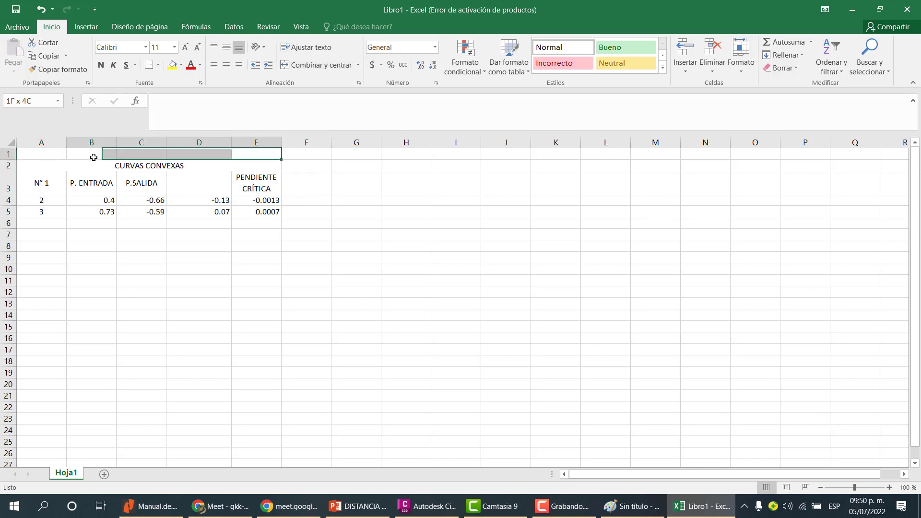
pyautogui.click(220, 200)
pyautogui.moveTo(259, 212); pyautogui.dragTo(61, 169)
pyautogui.click(148, 184)
pyautogui.click(181, 187)
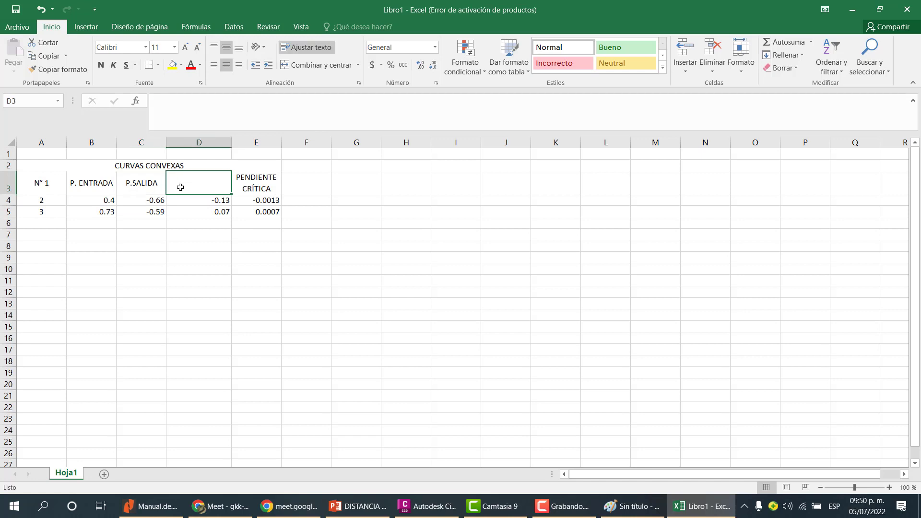
# Switch to Autodesk Civil 3D and try to start the profile Geometry Editor on the road profile.
pyautogui.click(428, 506)
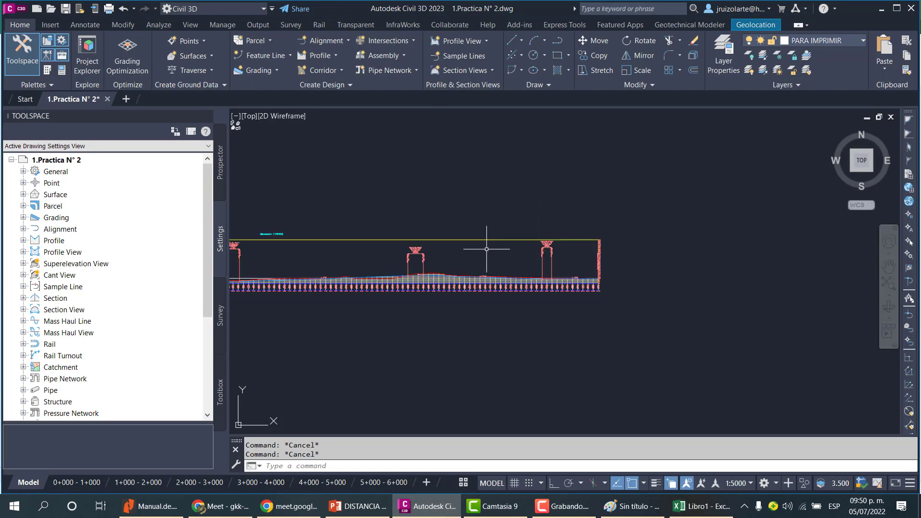
pyautogui.scroll(-3, 422, 203)
pyautogui.scroll(6, 435, 246)
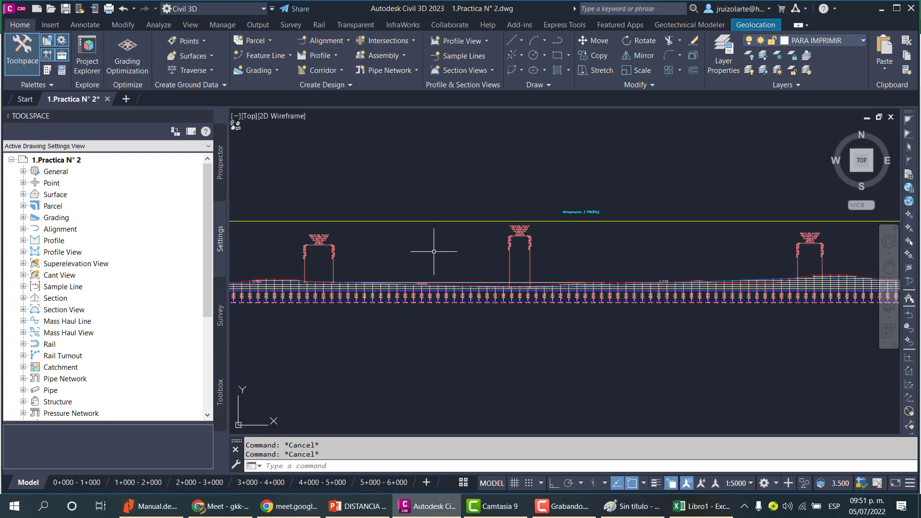
pyautogui.click(385, 297)
pyautogui.press('Escape')
pyautogui.press('Escape')
pyautogui.click(446, 235)
pyautogui.click(421, 206)
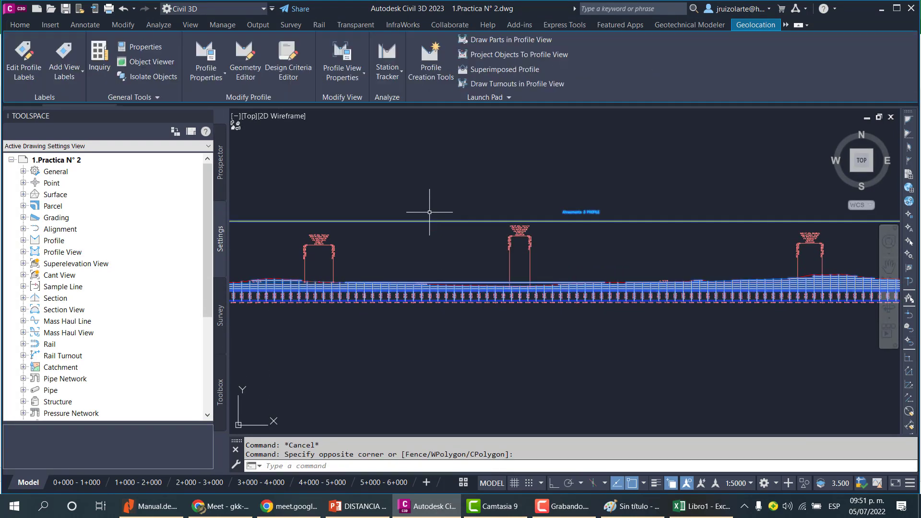
pyautogui.click(264, 71)
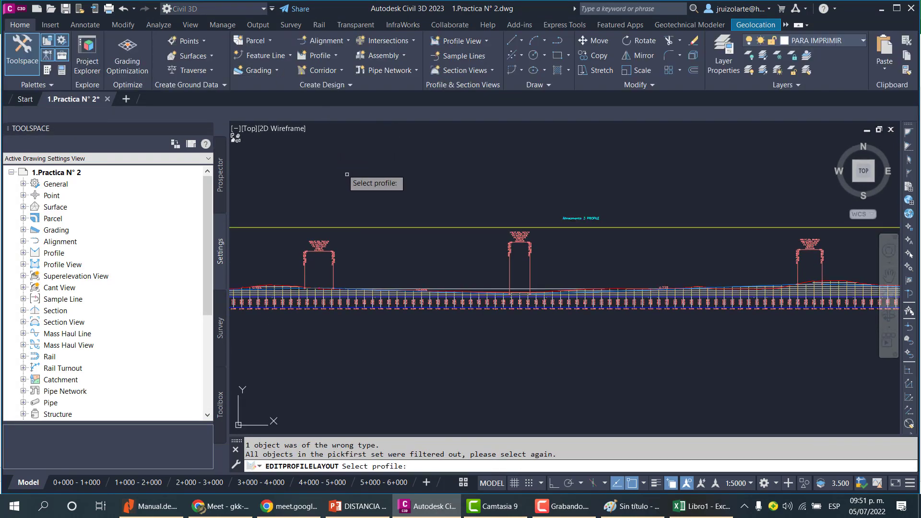
pyautogui.press('Escape')
pyautogui.click(366, 213)
pyautogui.press('Escape')
pyautogui.click(355, 221)
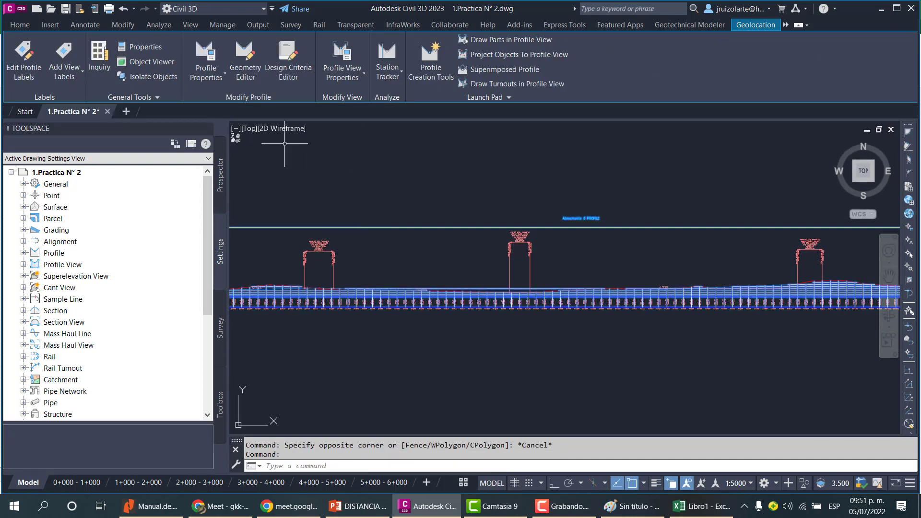
# Open Edit Profile Geometry for the 1. Rasante profile to bring up the Profile Layout Tools.
pyautogui.click(242, 67)
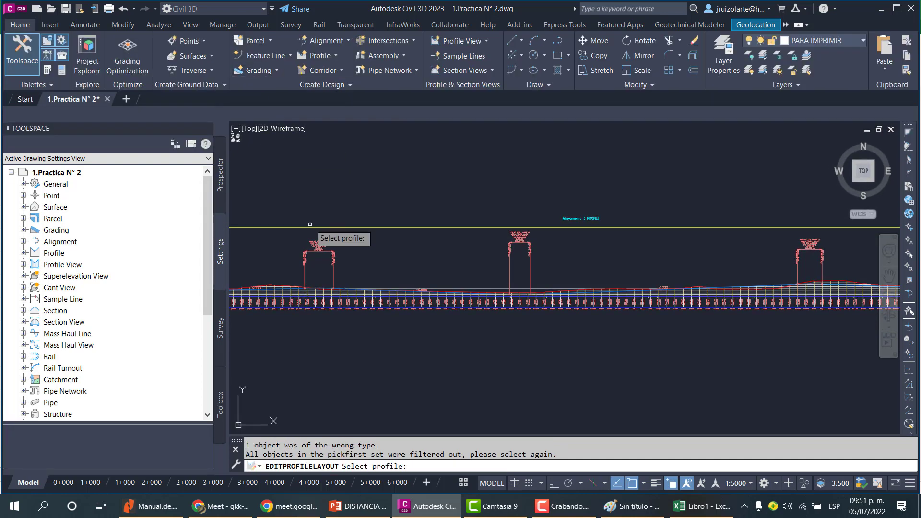
pyautogui.scroll(4, 350, 272)
pyautogui.press('Escape')
pyautogui.scroll(6, 350, 272)
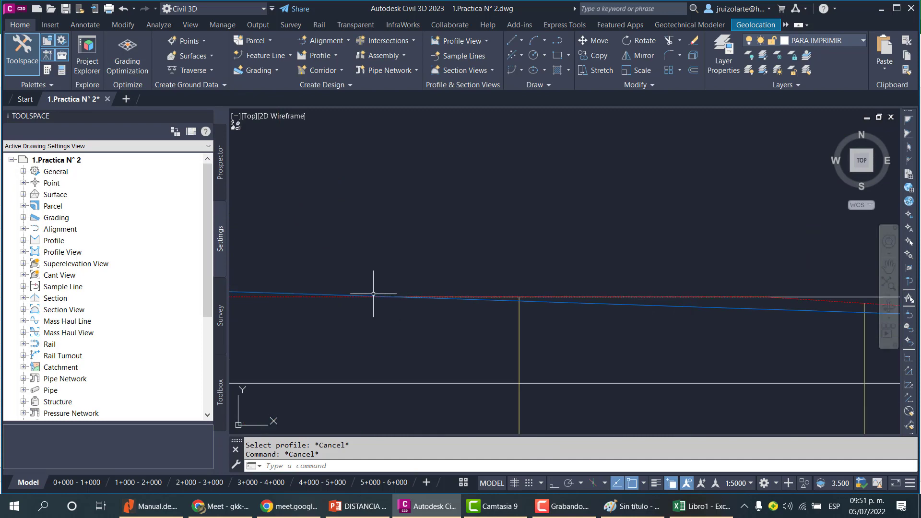
pyautogui.click(328, 293)
pyautogui.rightClick(328, 293)
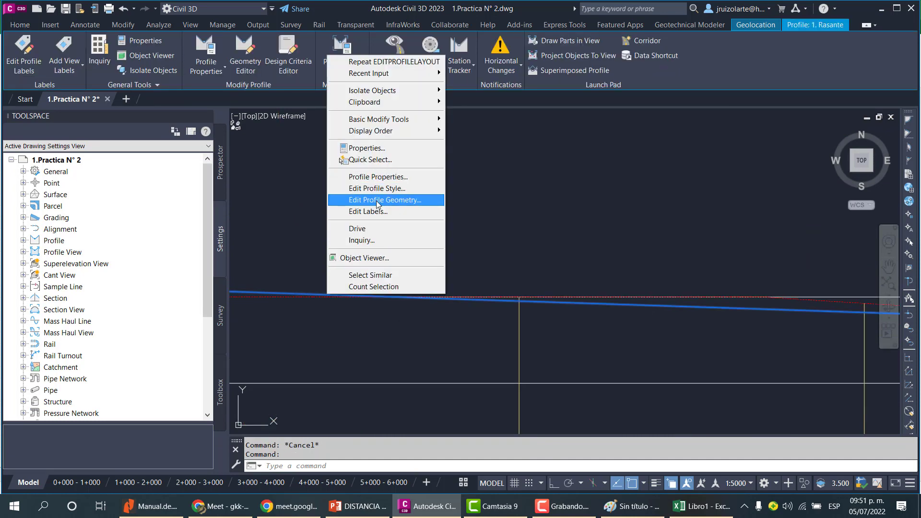
pyautogui.click(353, 199)
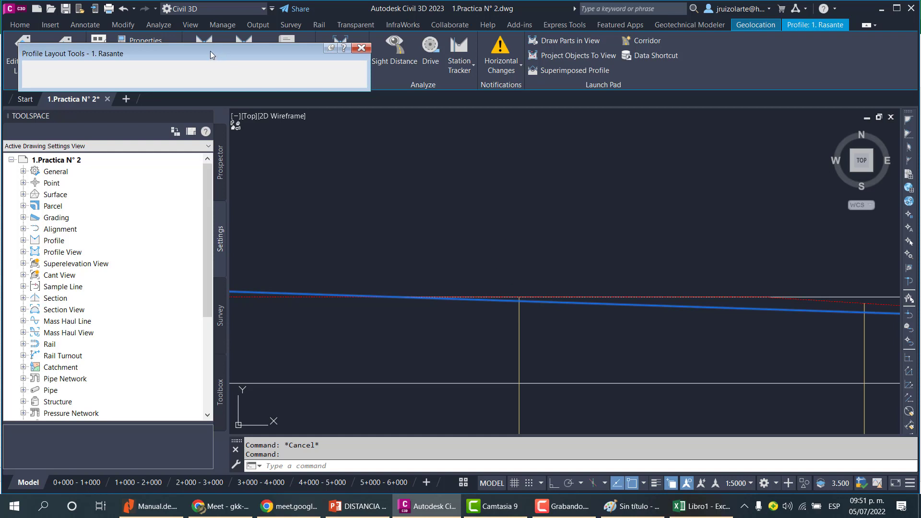
# Select the profiles and open the profile grid view to review the PVI stations, grades and grade changes.
pyautogui.click(501, 359)
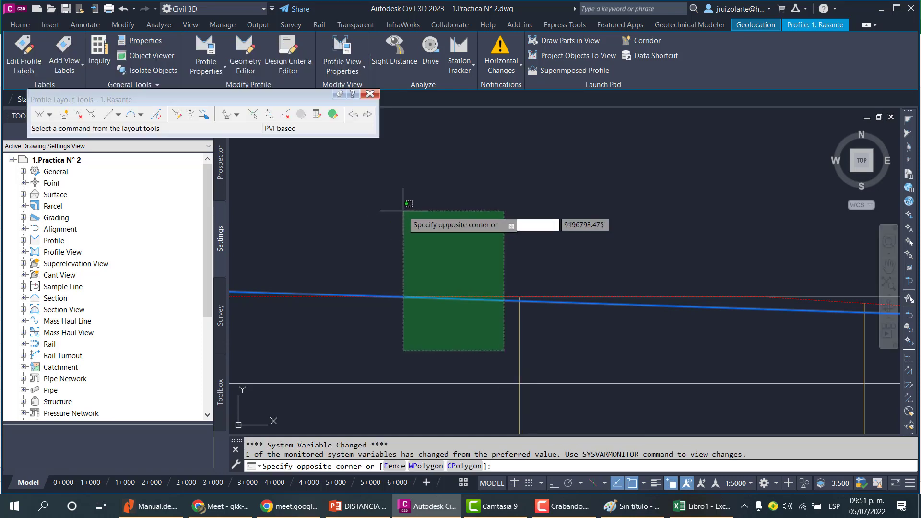
pyautogui.click(469, 223)
pyautogui.click(333, 114)
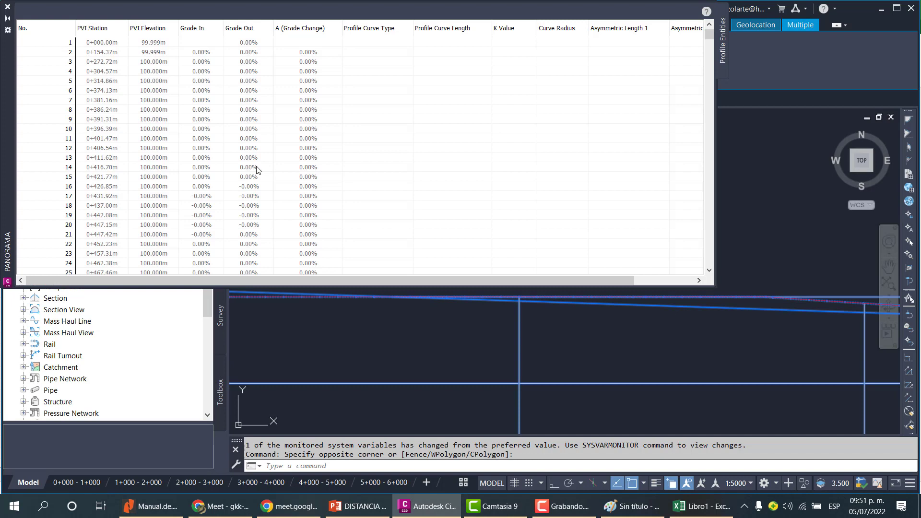
pyautogui.click(258, 168)
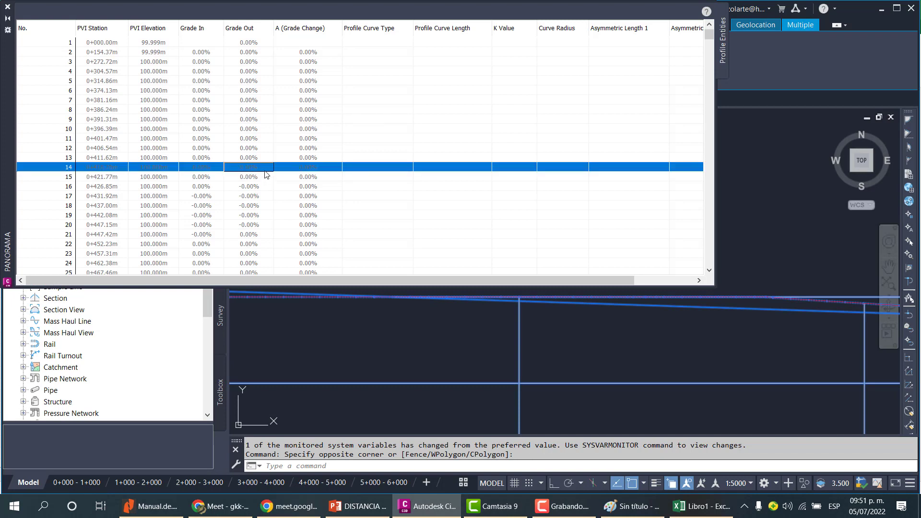
pyautogui.scroll(-17, 267, 175)
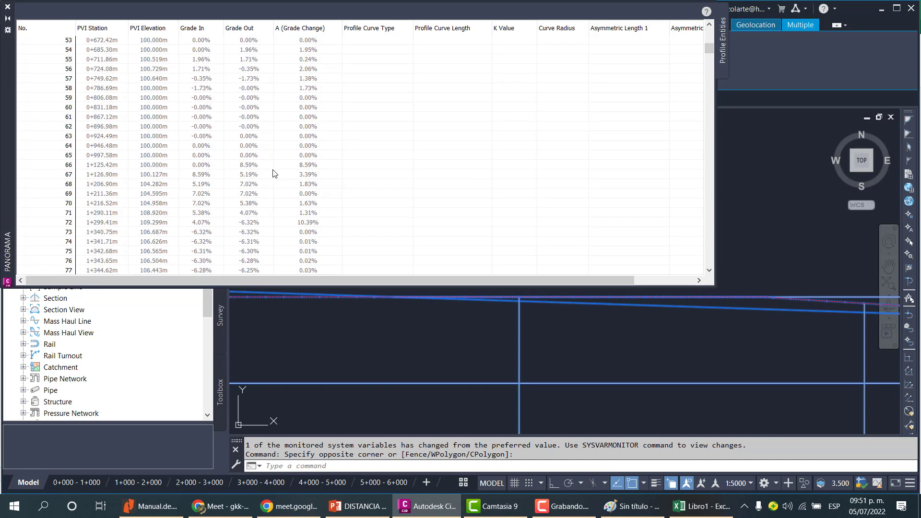
pyautogui.scroll(-20, 273, 173)
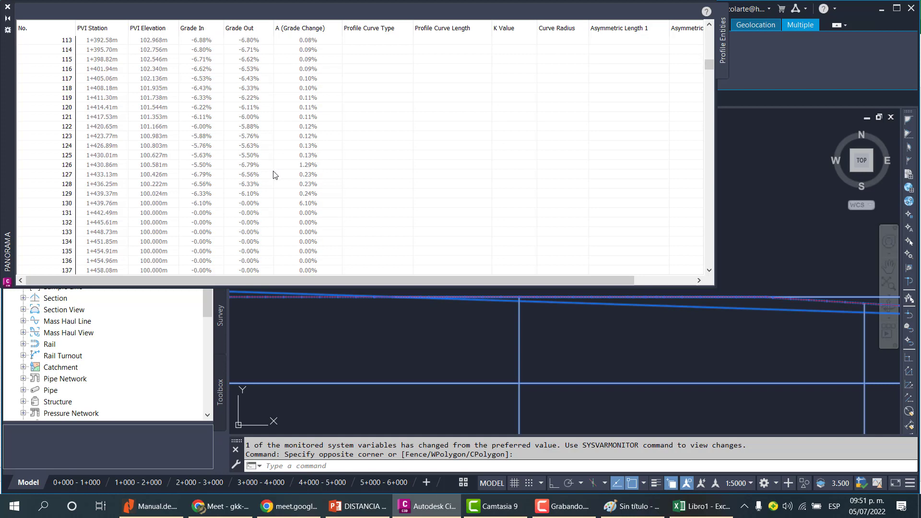
pyautogui.scroll(-20, 277, 178)
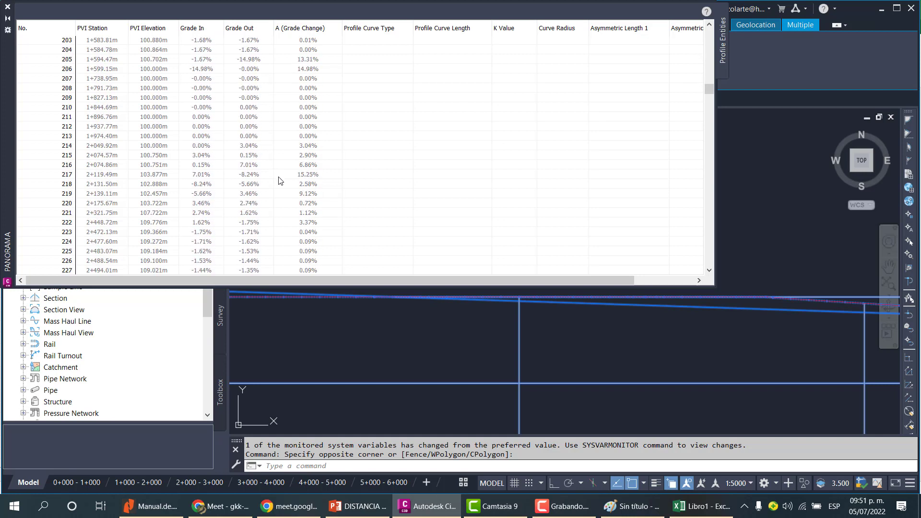
pyautogui.scroll(-20, 281, 182)
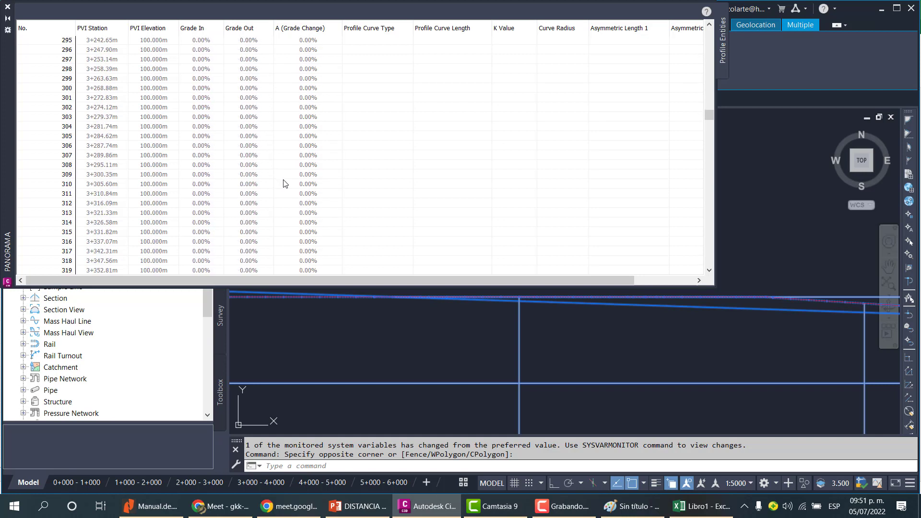
pyautogui.scroll(-20, 286, 184)
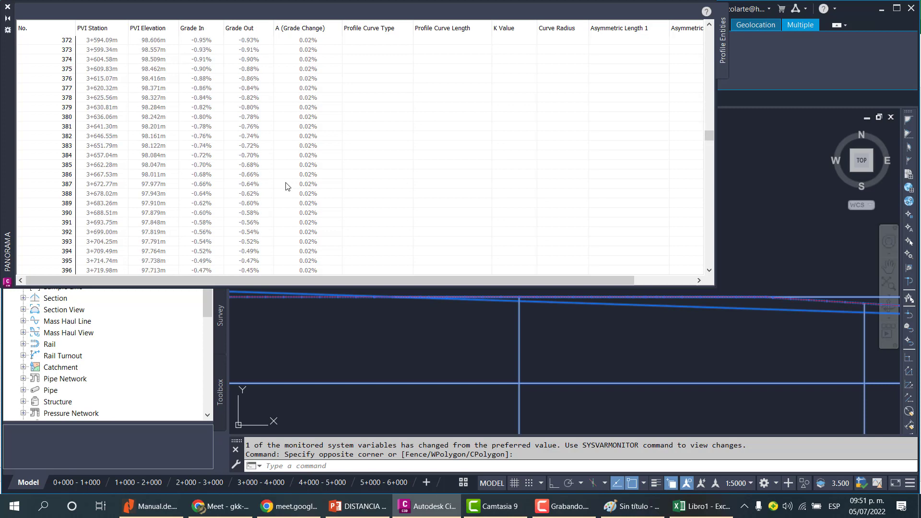
pyautogui.scroll(-10, 163, 173)
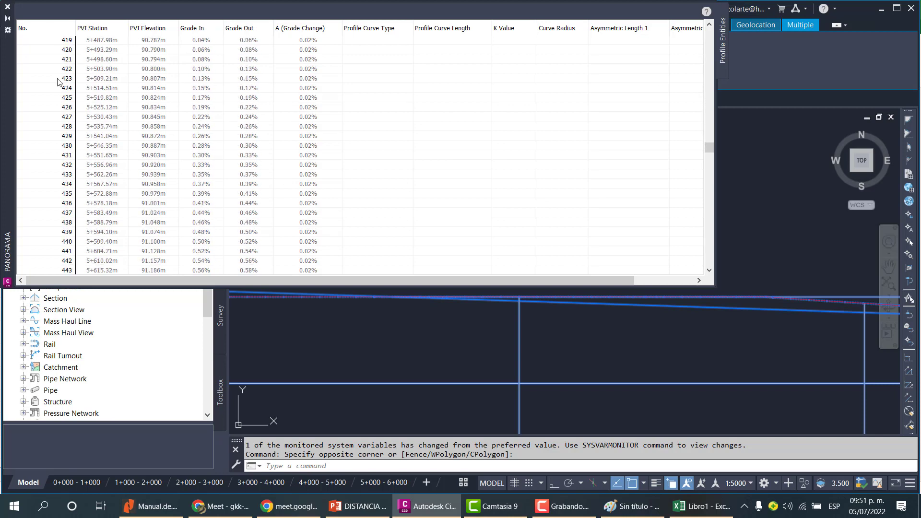
pyautogui.click(7, 7)
# Select the 1. Rasante profile and pan along it to examine the vertical curve labels.
pyautogui.scroll(-6, 322, 270)
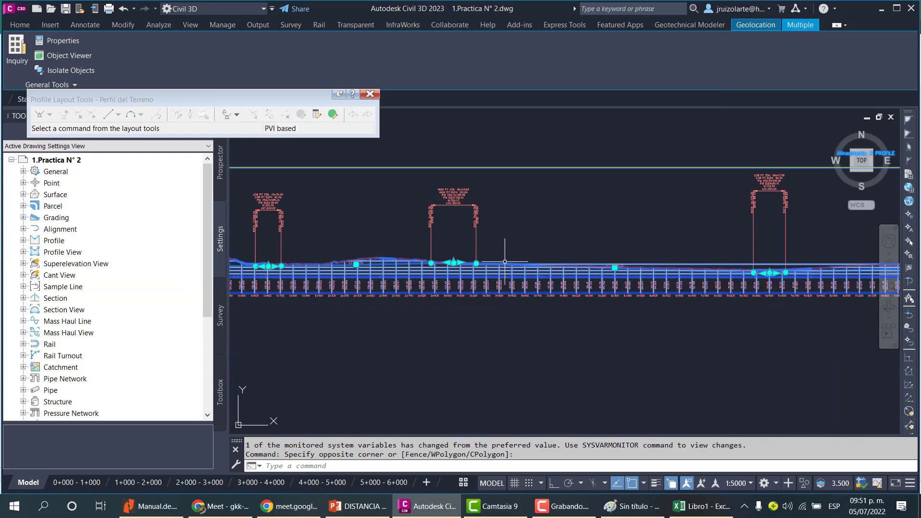
pyautogui.scroll(6, 325, 272)
pyautogui.press('Escape')
pyautogui.press('Escape')
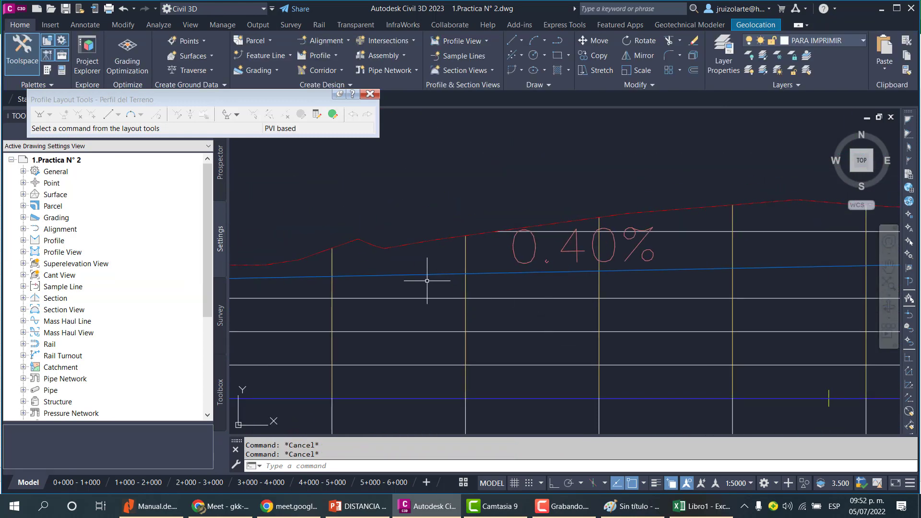
pyautogui.click(422, 273)
pyautogui.scroll(-6, 422, 272)
pyautogui.scroll(1, 379, 298)
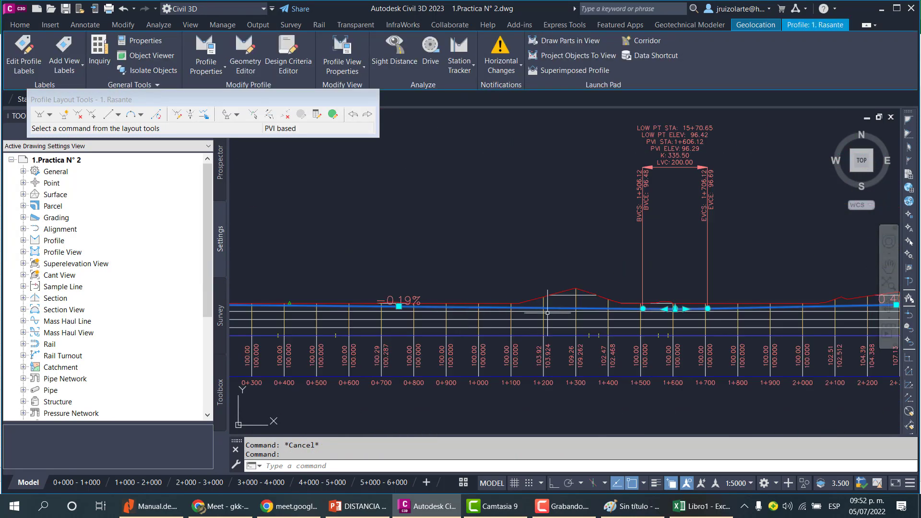
pyautogui.scroll(-2, 382, 293)
pyautogui.scroll(7, 576, 309)
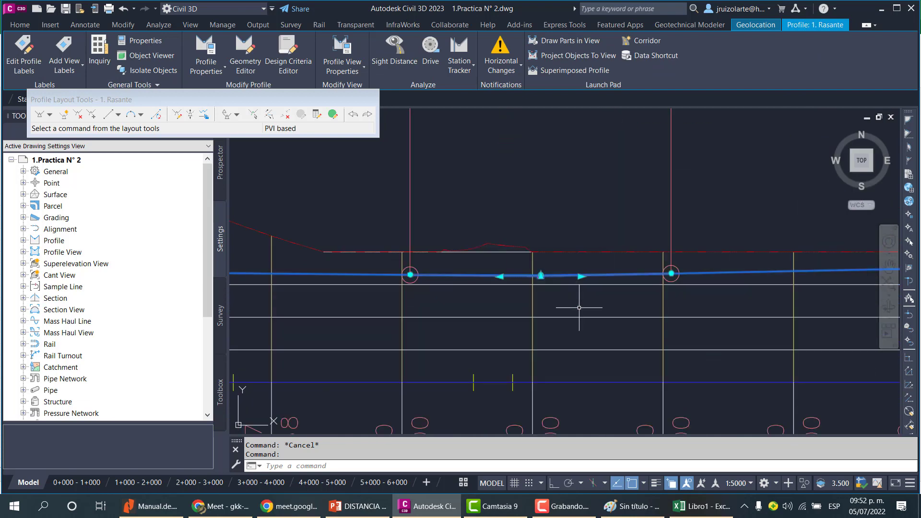
pyautogui.moveTo(625, 298); pyautogui.dragTo(372, 337, button='middle')
pyautogui.scroll(-4, 371, 336)
pyautogui.scroll(1, 384, 322)
pyautogui.scroll(-1, 432, 326)
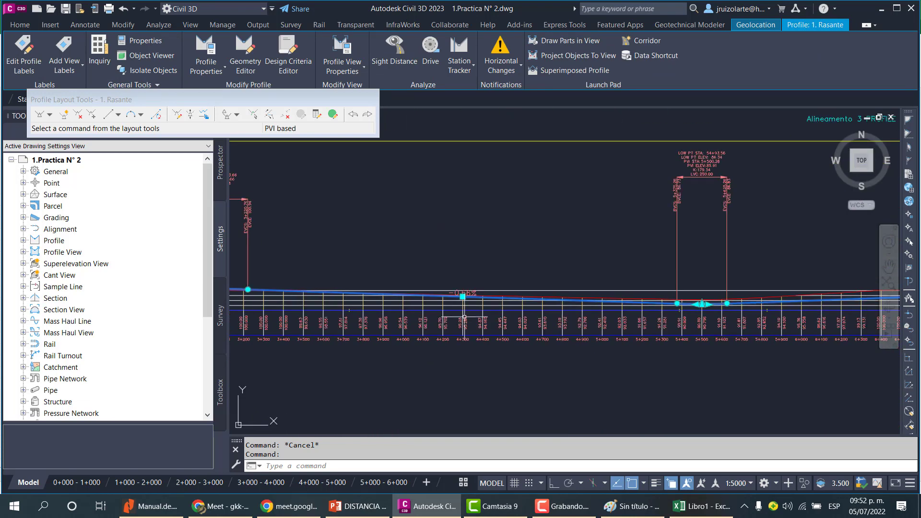
pyautogui.scroll(1, 483, 329)
pyautogui.moveTo(692, 331); pyautogui.dragTo(307, 339, button='middle')
pyautogui.moveTo(696, 331); pyautogui.dragTo(394, 356, button='middle')
pyautogui.moveTo(624, 342); pyautogui.dragTo(346, 338, button='middle')
pyautogui.moveTo(586, 343); pyautogui.dragTo(428, 343, button='middle')
pyautogui.moveTo(623, 343); pyautogui.dragTo(509, 350, button='middle')
pyautogui.scroll(2, 665, 341)
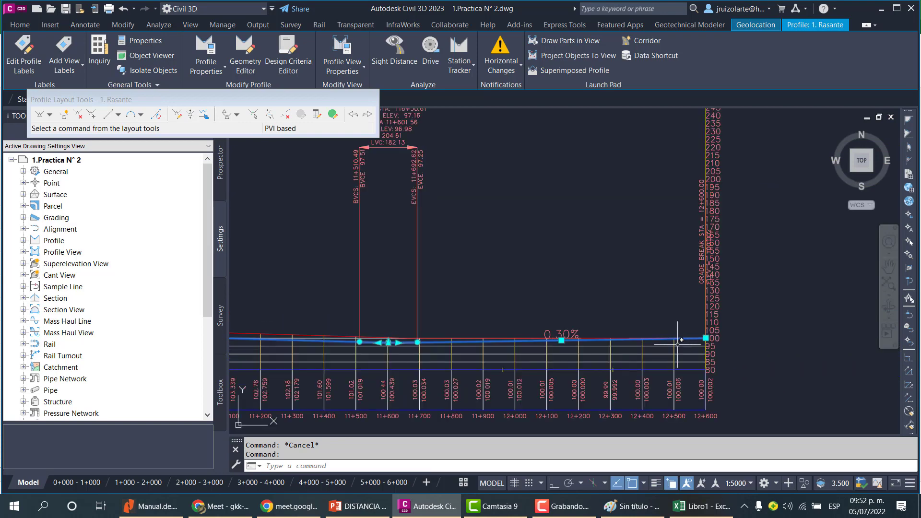
pyautogui.press('Escape')
pyautogui.scroll(6, 474, 338)
pyautogui.click(434, 353)
pyautogui.press('Escape')
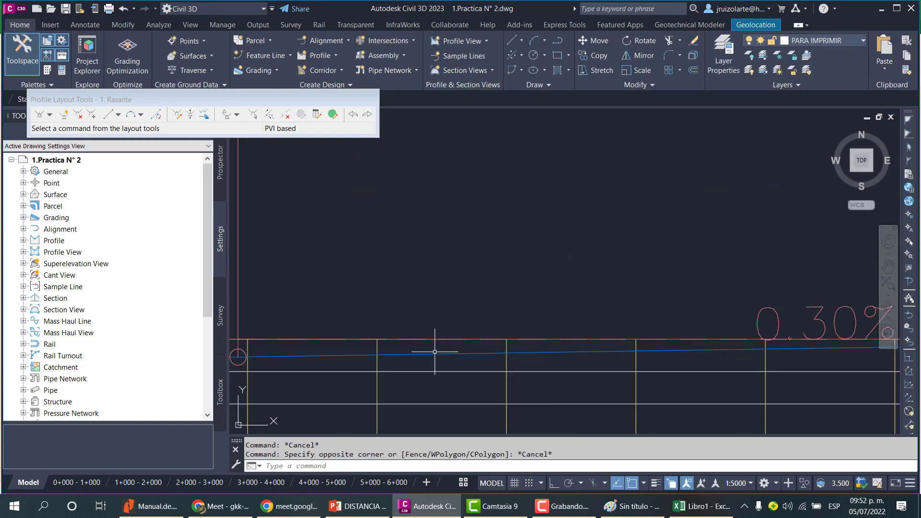
pyautogui.press('Escape')
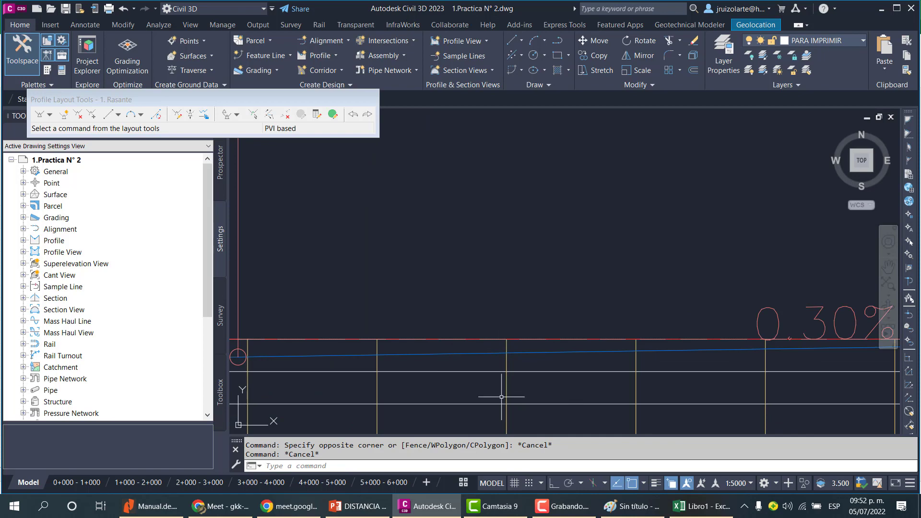
pyautogui.scroll(-10, 555, 371)
pyautogui.scroll(-4, 561, 368)
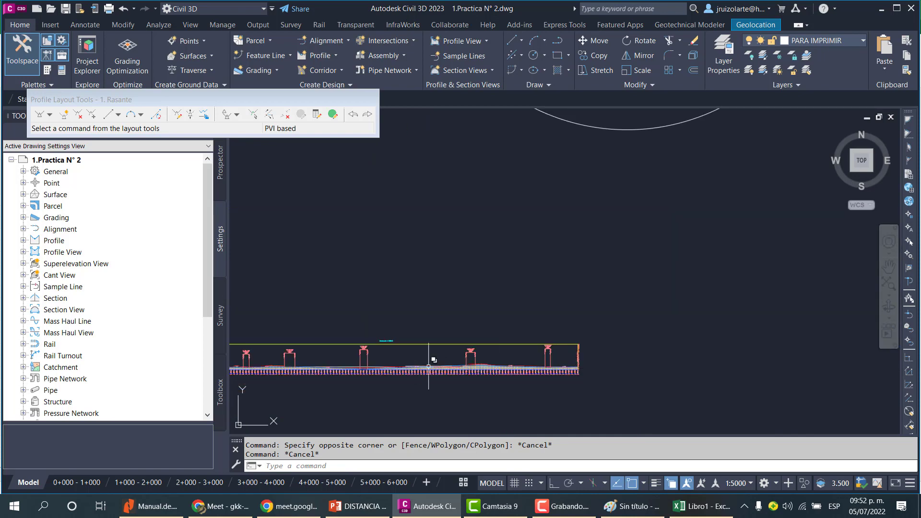
# Switch to Excel and browse the Save As dialog to Escritorio > Para Dictar > Civil 3D - Aplicados a Obras Viales > Clase 6 - Distancia de Visibilidad.
pyautogui.click(702, 506)
pyautogui.click(199, 182)
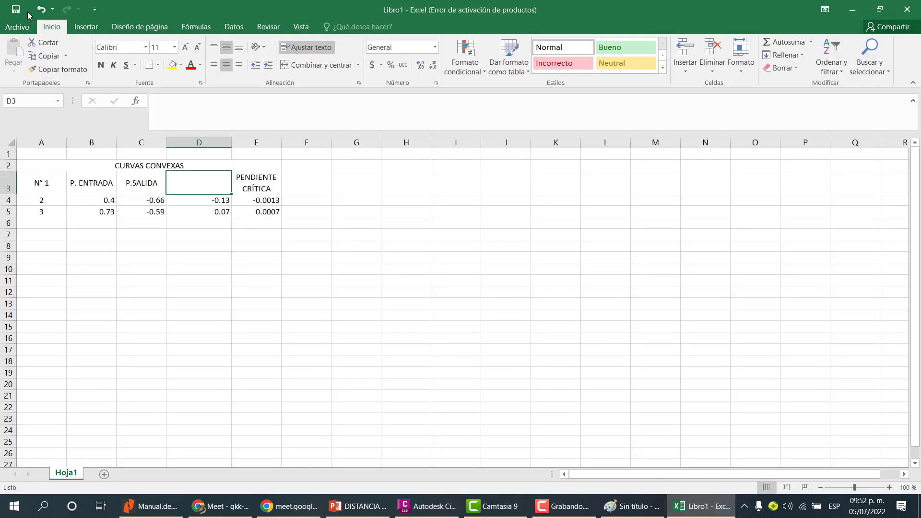
pyautogui.click(15, 9)
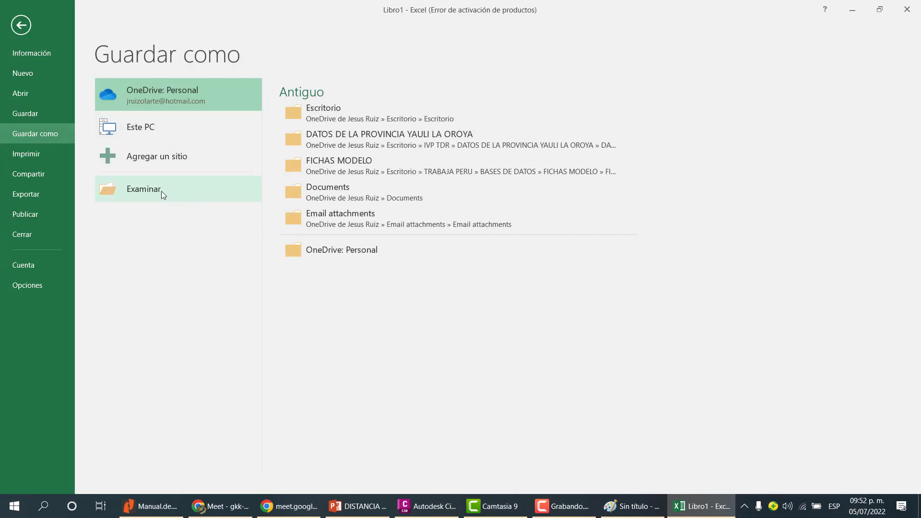
pyautogui.click(185, 200)
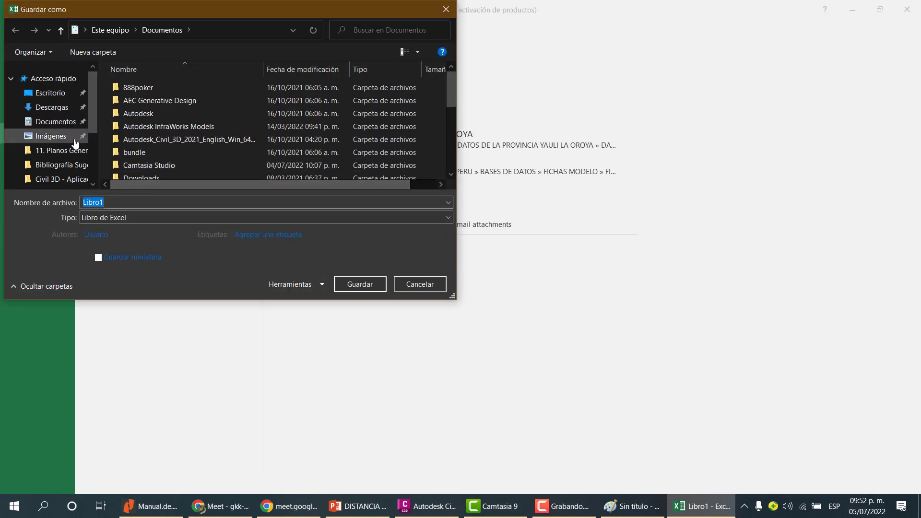
pyautogui.click(51, 93)
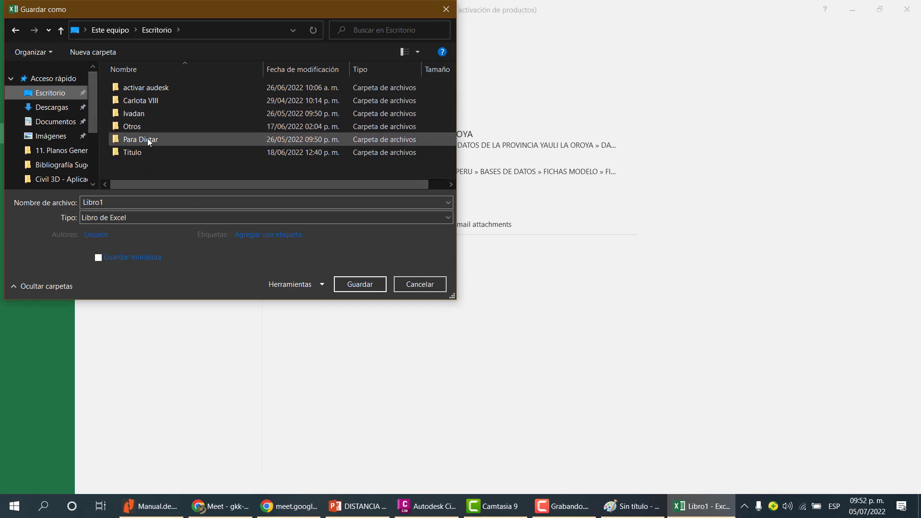
pyautogui.doubleClick(148, 139)
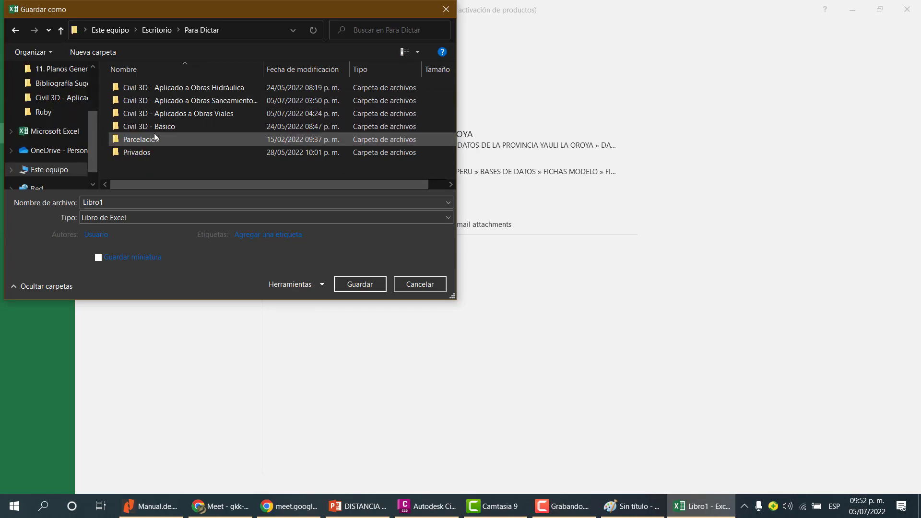
pyautogui.doubleClick(221, 116)
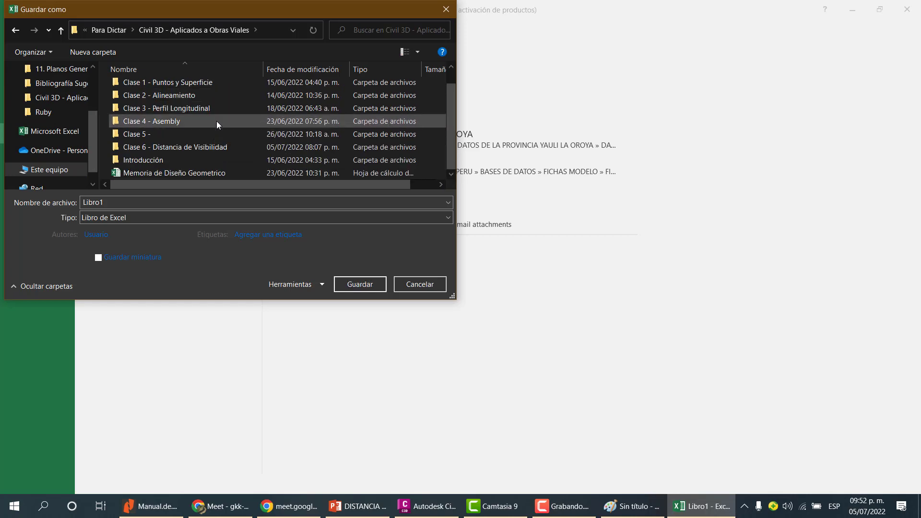
pyautogui.doubleClick(215, 149)
# Save the workbook in that folder as 1. Calculo de Pendite Crítica.
pyautogui.doubleClick(173, 200)
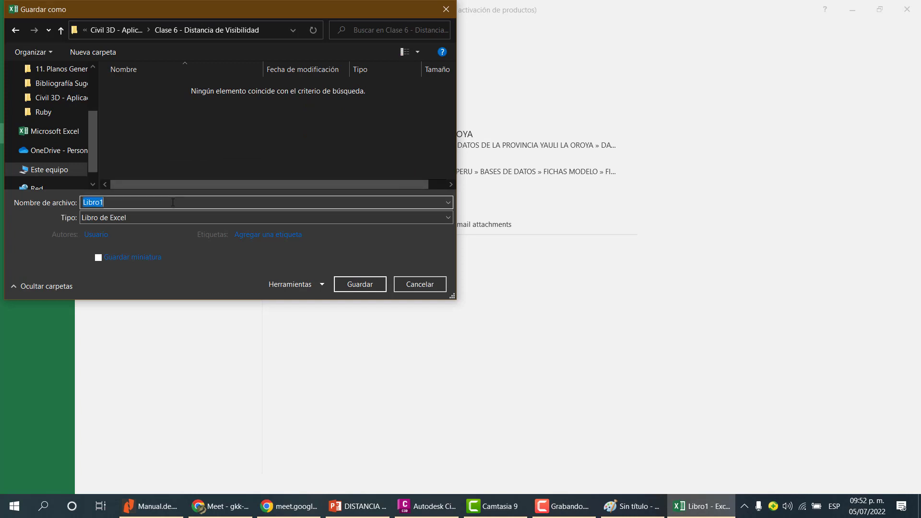
pyautogui.write('p')
pyautogui.write('1. Ca')
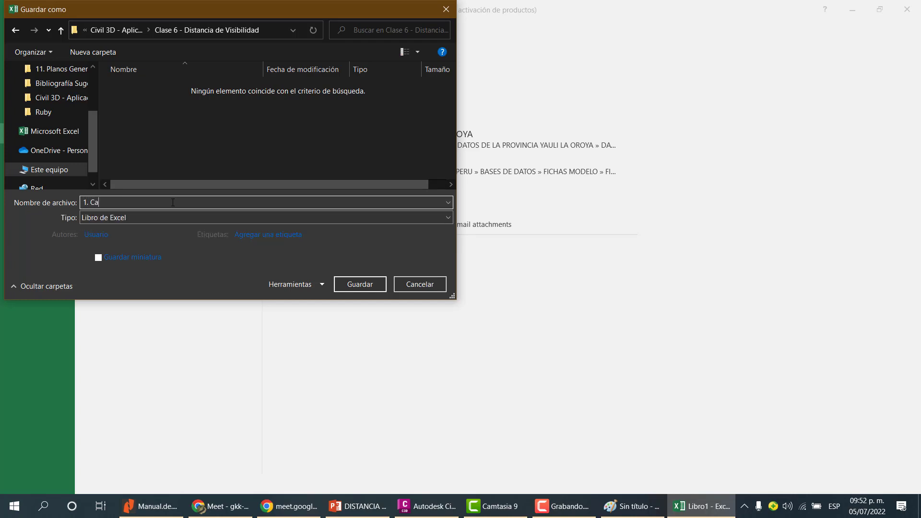
pyautogui.write('lculo de')
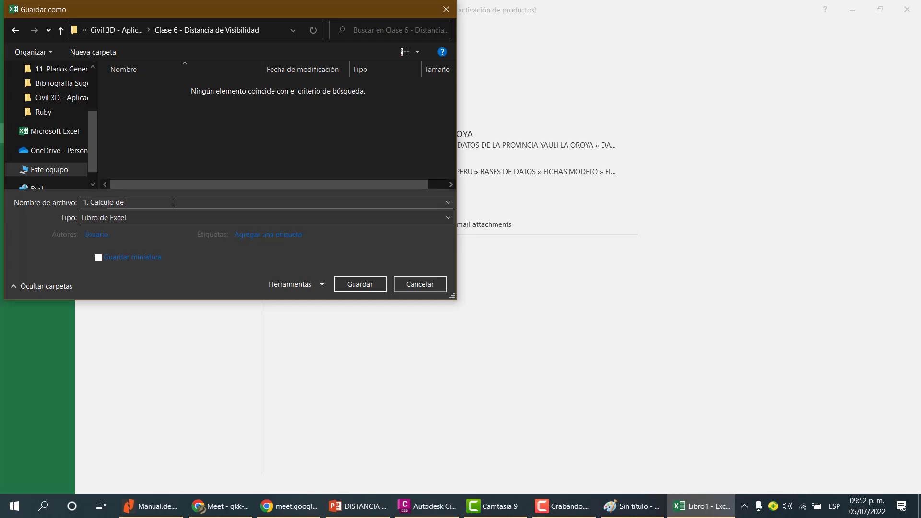
pyautogui.write(' Pendite Crítica')
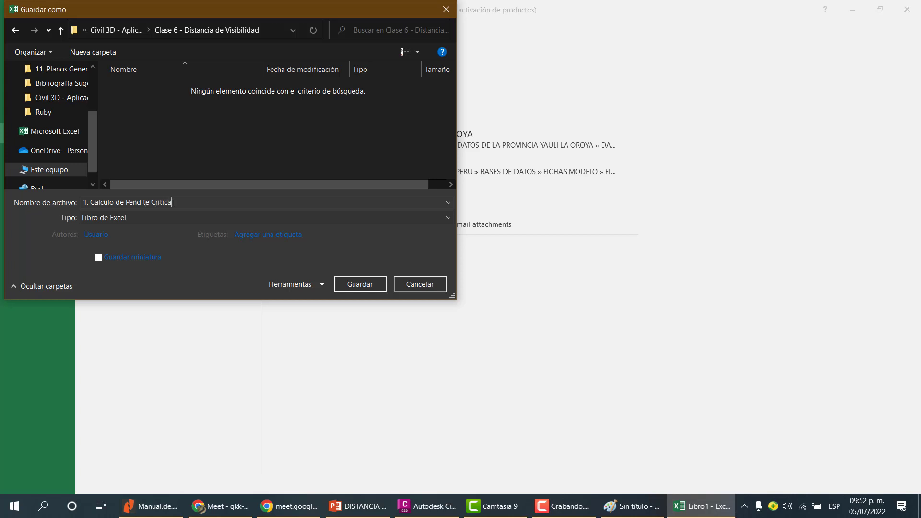
pyautogui.click(360, 284)
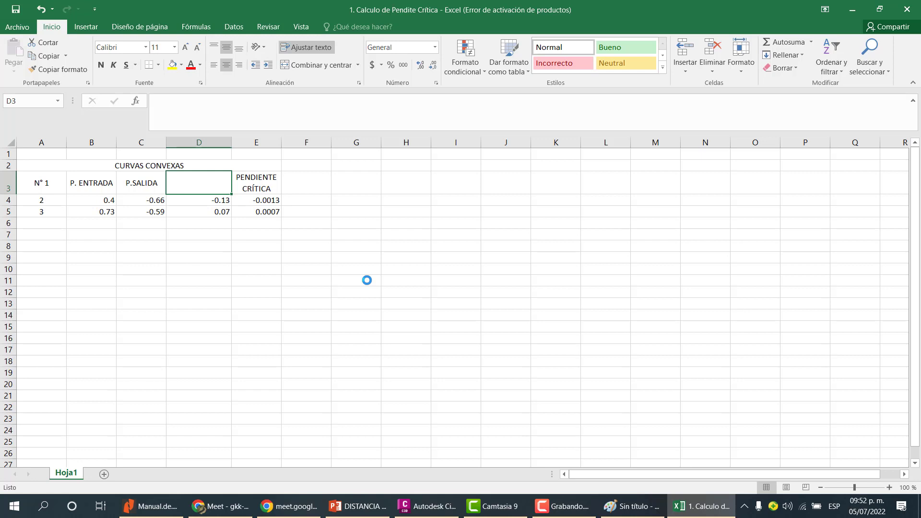
# Bold the table headers in row 3 and the merged CURVAS CONVEXAS title.
pyautogui.click(260, 200)
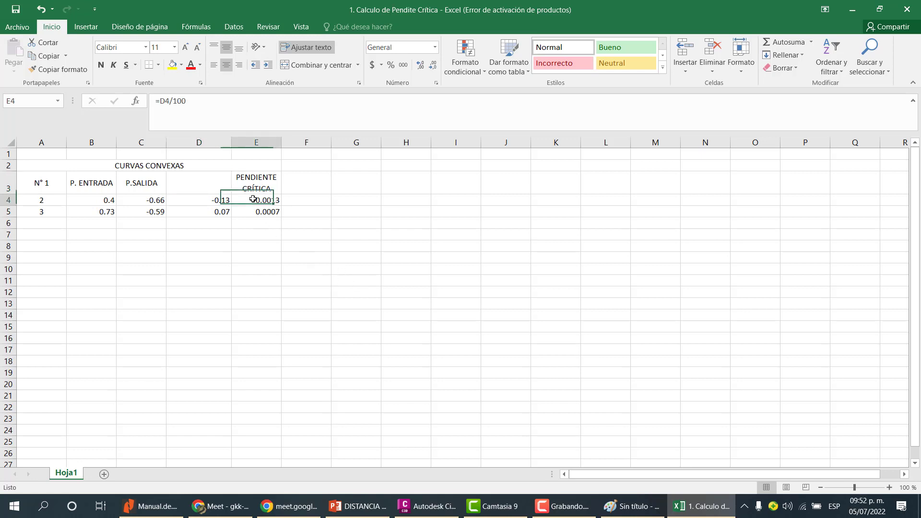
pyautogui.click(260, 186)
pyautogui.click(258, 201)
pyautogui.click(257, 211)
pyautogui.click(166, 210)
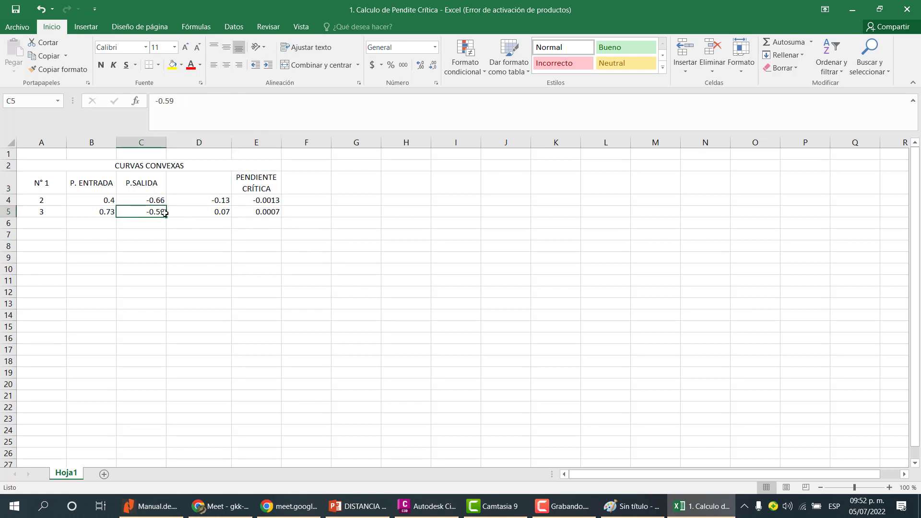
pyautogui.moveTo(45, 181); pyautogui.dragTo(243, 162)
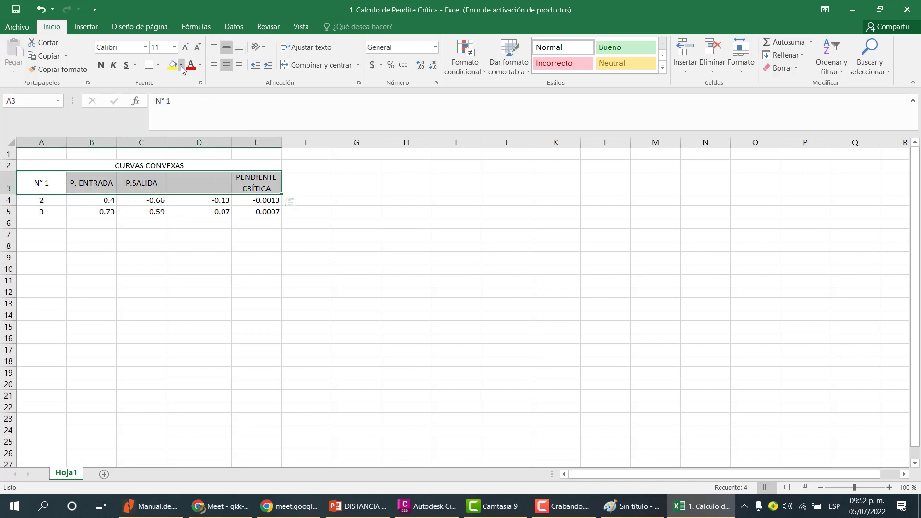
pyautogui.click(100, 65)
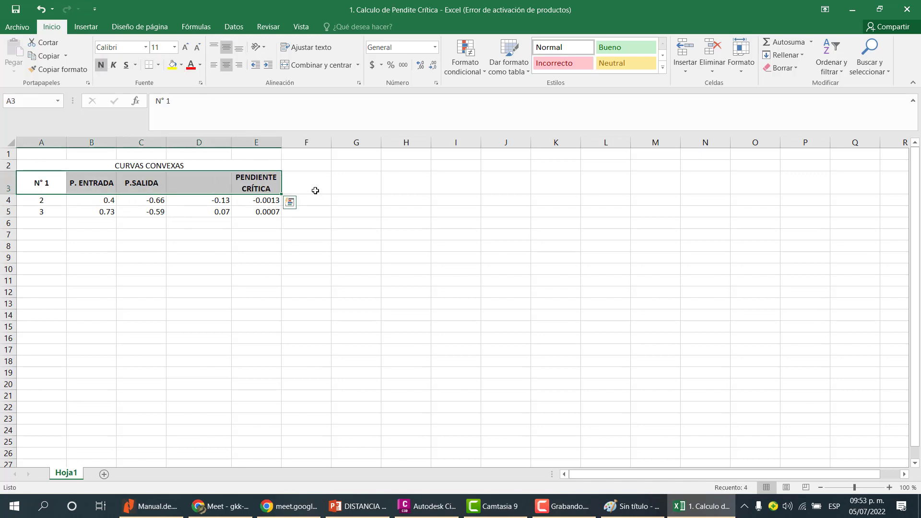
pyautogui.click(192, 167)
pyautogui.click(102, 68)
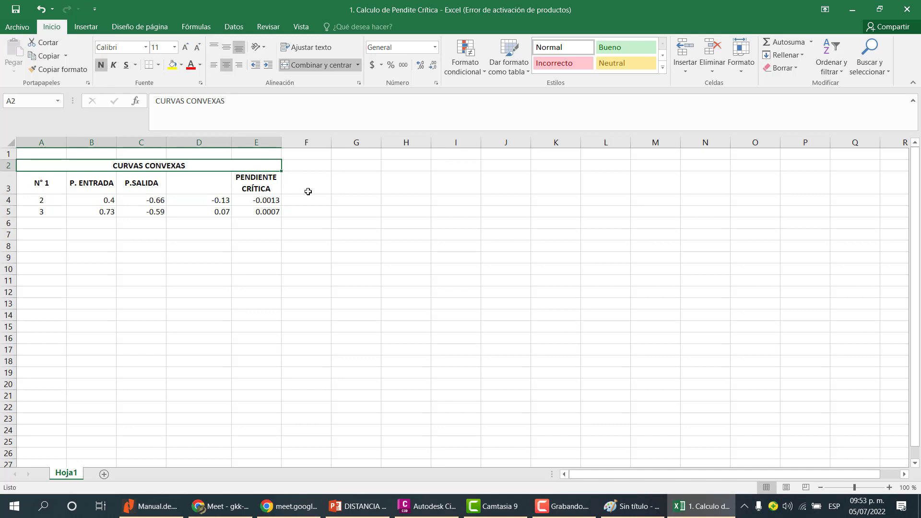
pyautogui.click(308, 191)
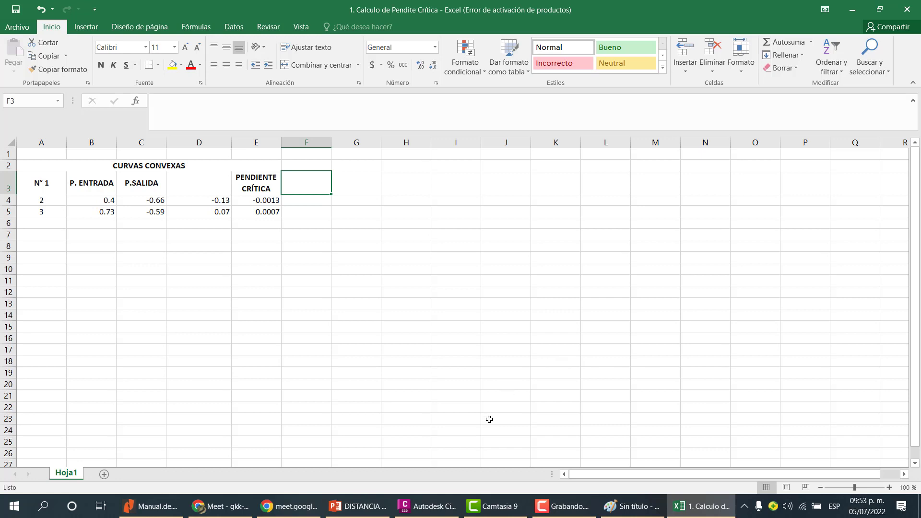
# Switch to the DISTANCIA DE VISIBILIDAD presentation and review the types of sight distance listed on slide 2.
pyautogui.click(357, 506)
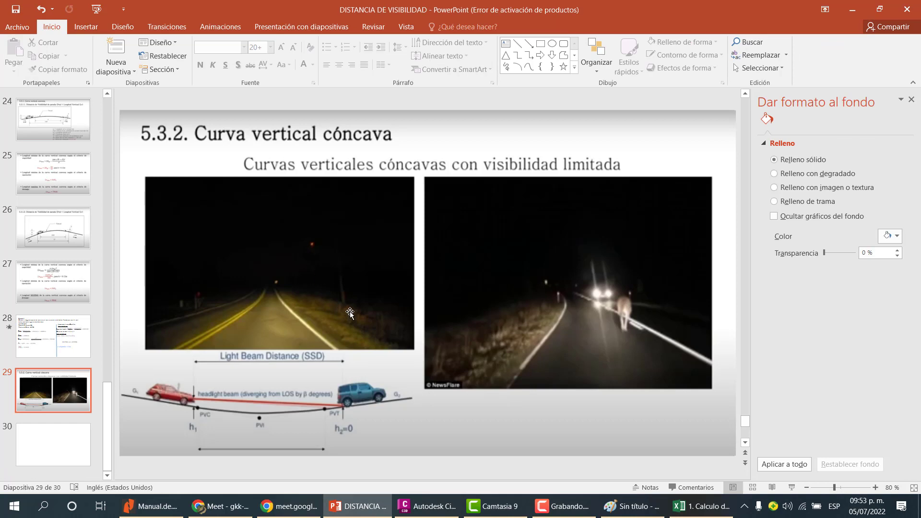
pyautogui.scroll(3, 350, 313)
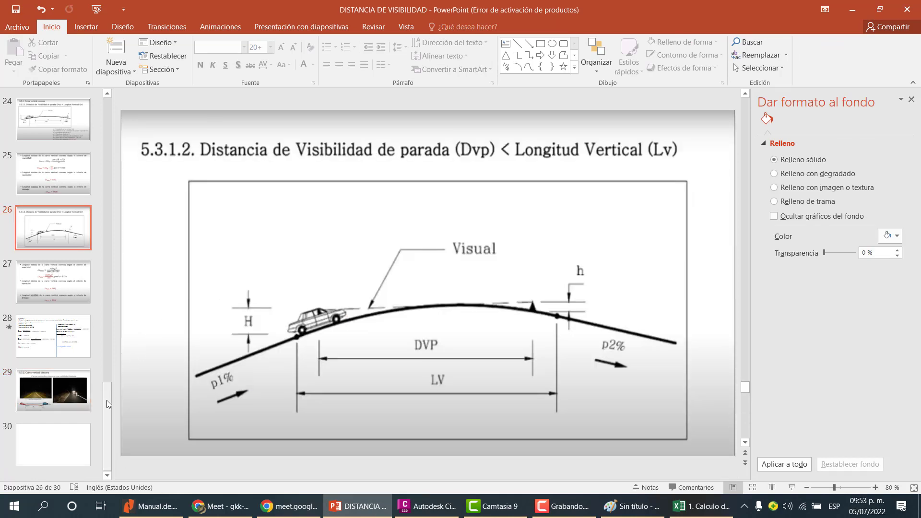
pyautogui.moveTo(106, 400); pyautogui.dragTo(110, 107)
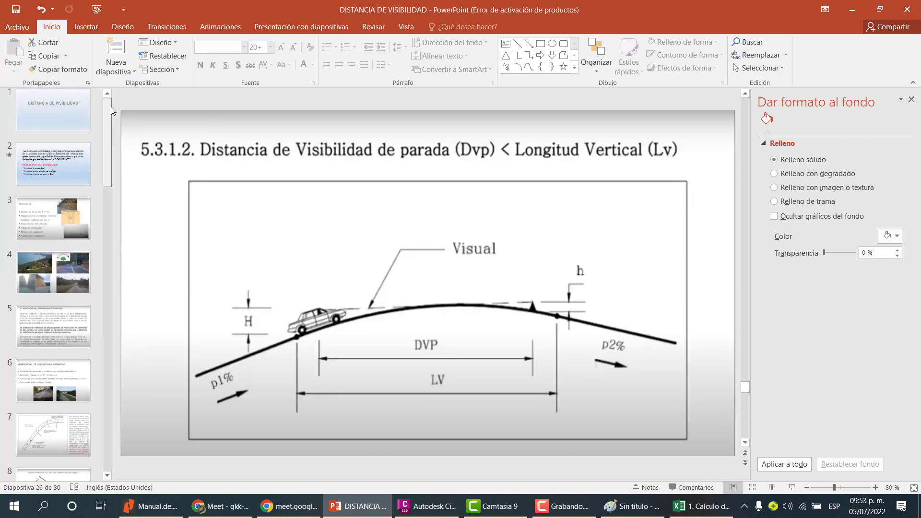
pyautogui.click(77, 172)
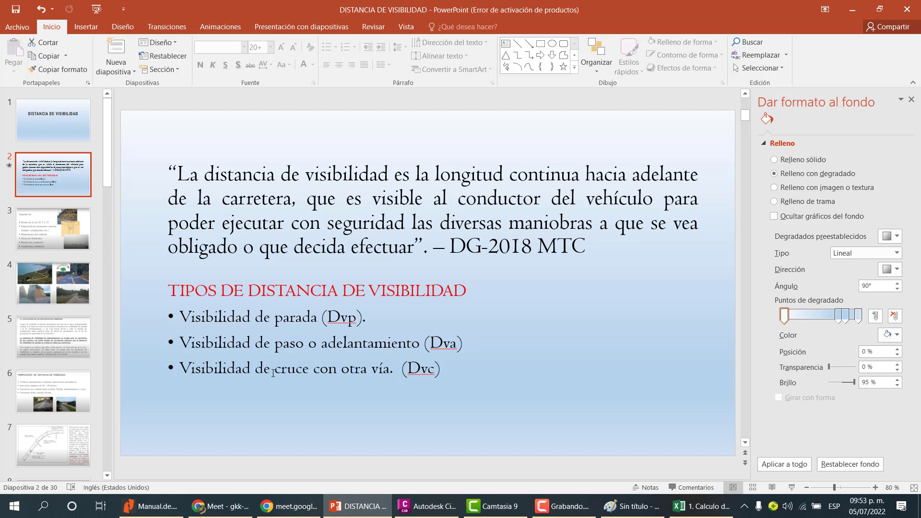
pyautogui.click(189, 372)
pyautogui.moveTo(189, 372); pyautogui.dragTo(372, 369)
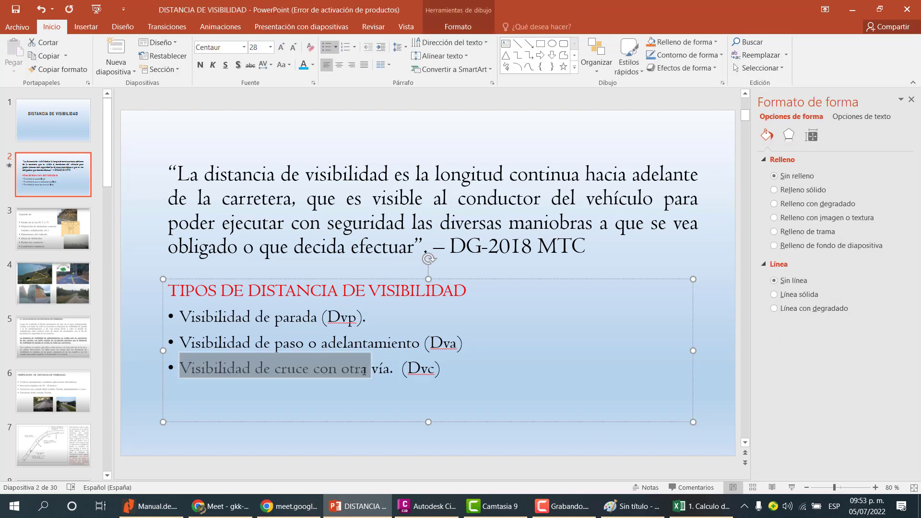
pyautogui.click(388, 364)
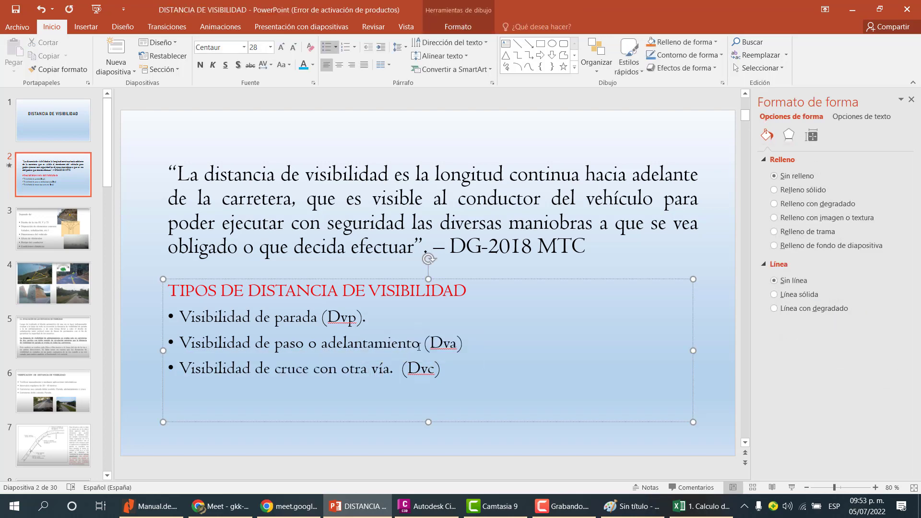
pyautogui.moveTo(418, 347); pyautogui.dragTo(186, 342)
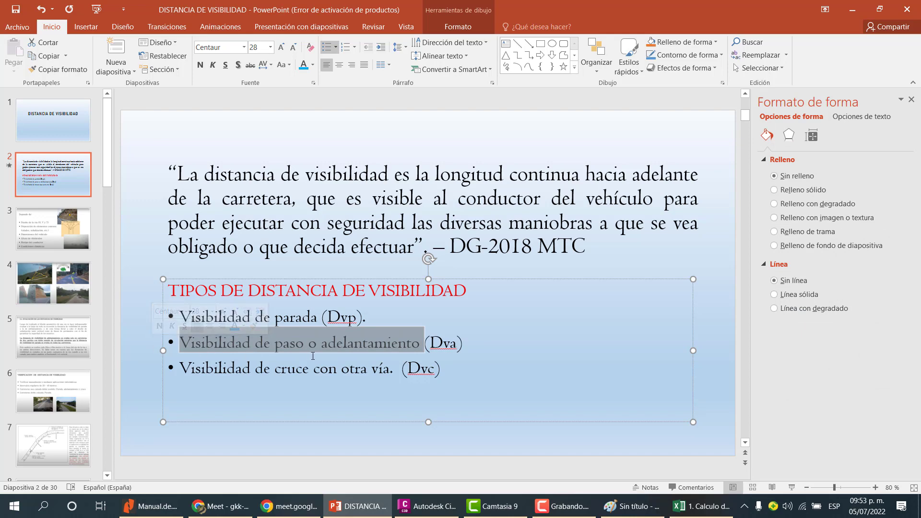
pyautogui.click(288, 349)
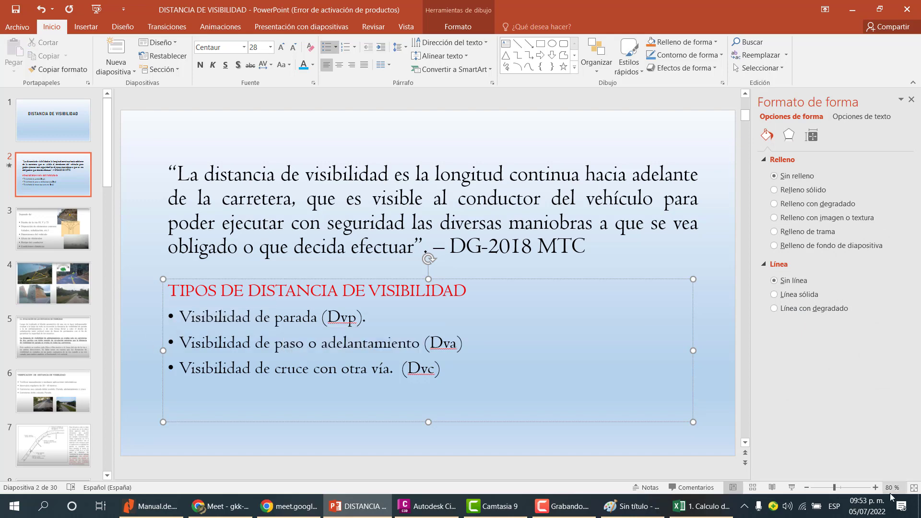
pyautogui.click(866, 507)
pyautogui.click(865, 511)
pyautogui.moveTo(417, 343); pyautogui.dragTo(180, 344)
pyautogui.click(366, 369)
pyautogui.click(867, 506)
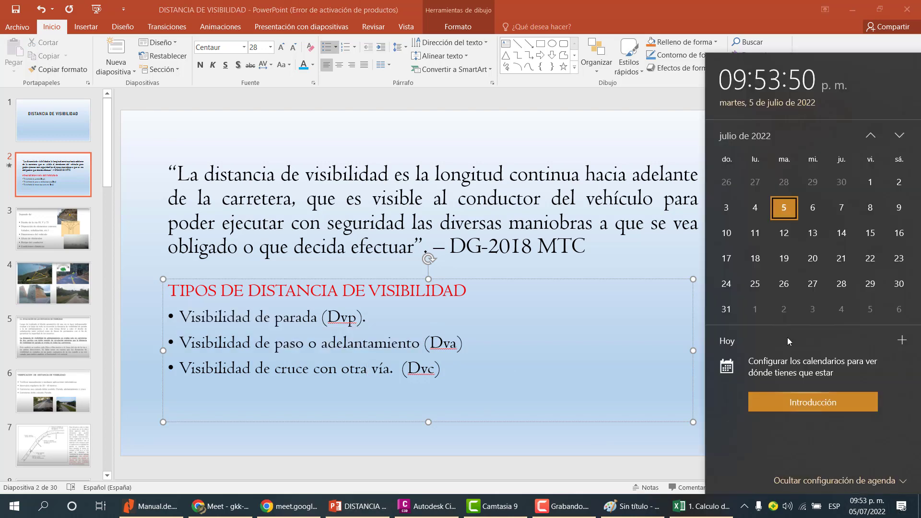
# Browse the slides down to the worked example for the required vertical curve length on slide 28.
pyautogui.click(558, 440)
pyautogui.scroll(-2, 452, 399)
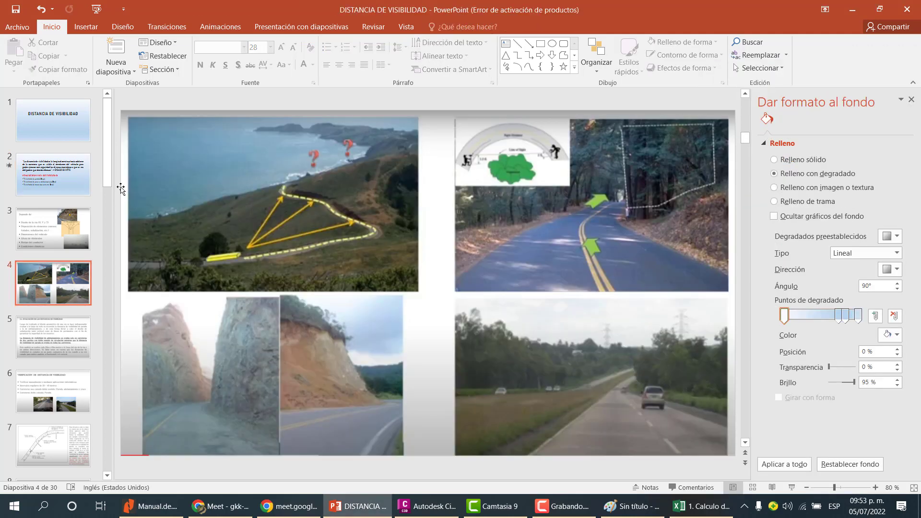
pyautogui.moveTo(107, 158); pyautogui.dragTo(94, 435)
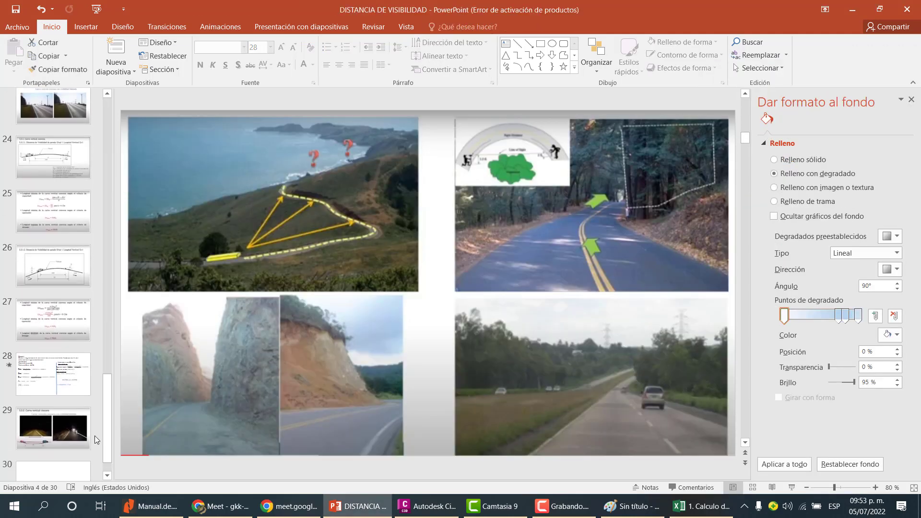
pyautogui.click(79, 429)
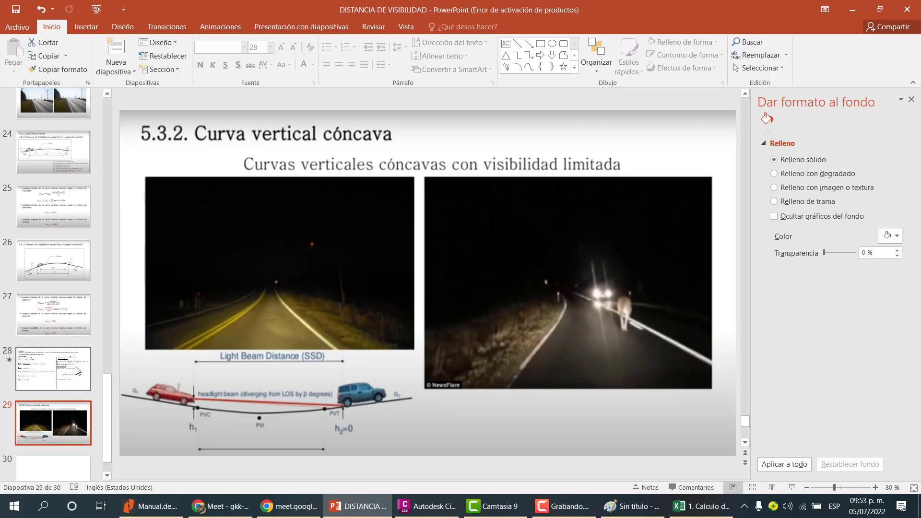
pyautogui.click(77, 371)
pyautogui.click(70, 417)
pyautogui.click(74, 379)
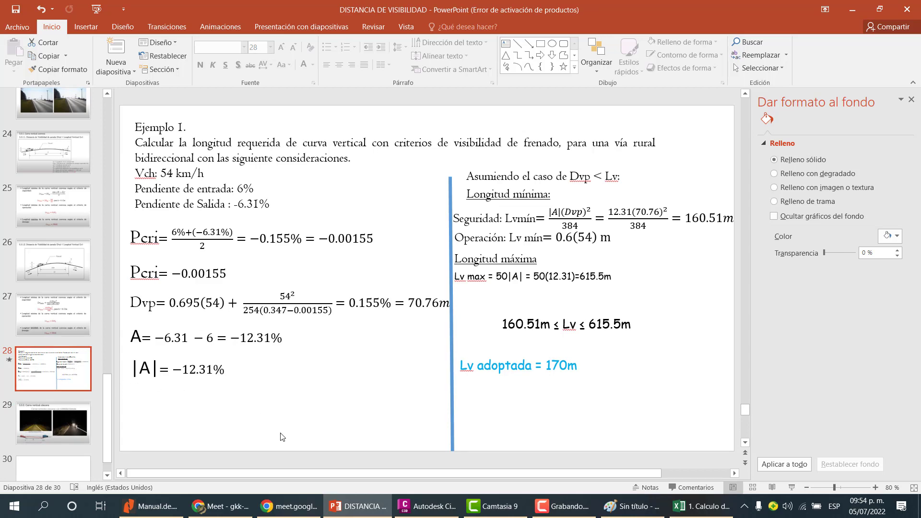
# Return to the Excel workbook and inspect the critical grade formula in cell D4.
pyautogui.click(344, 515)
pyautogui.click(259, 306)
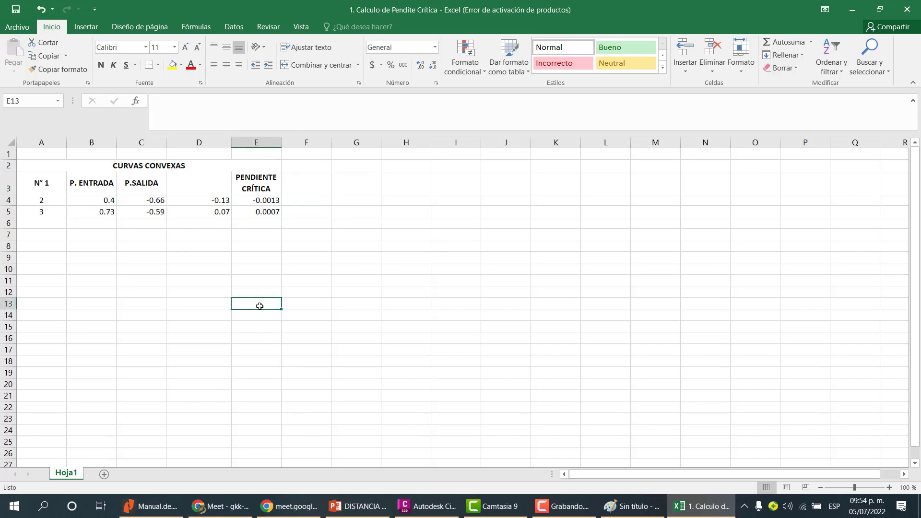
pyautogui.click(249, 214)
pyautogui.click(252, 203)
pyautogui.click(214, 205)
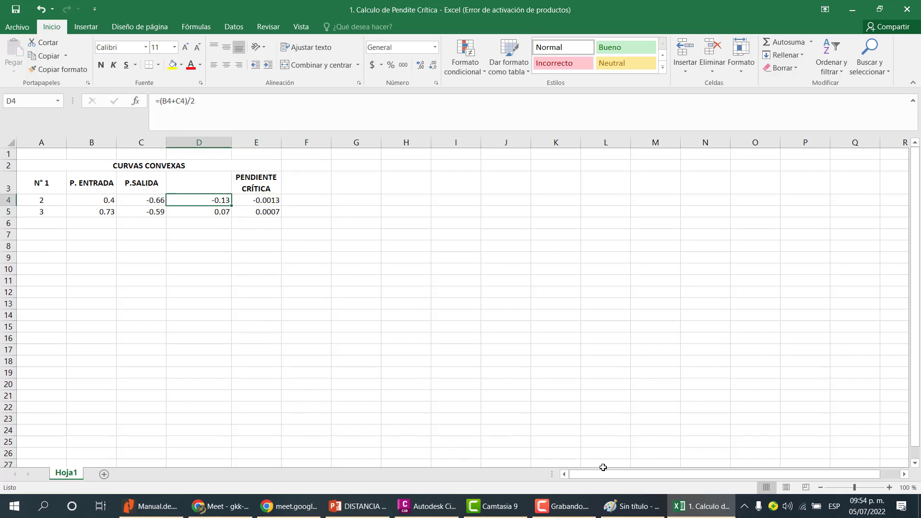
# Close the untitled Paint window without saving its changes.
pyautogui.click(609, 504)
pyautogui.click(904, 6)
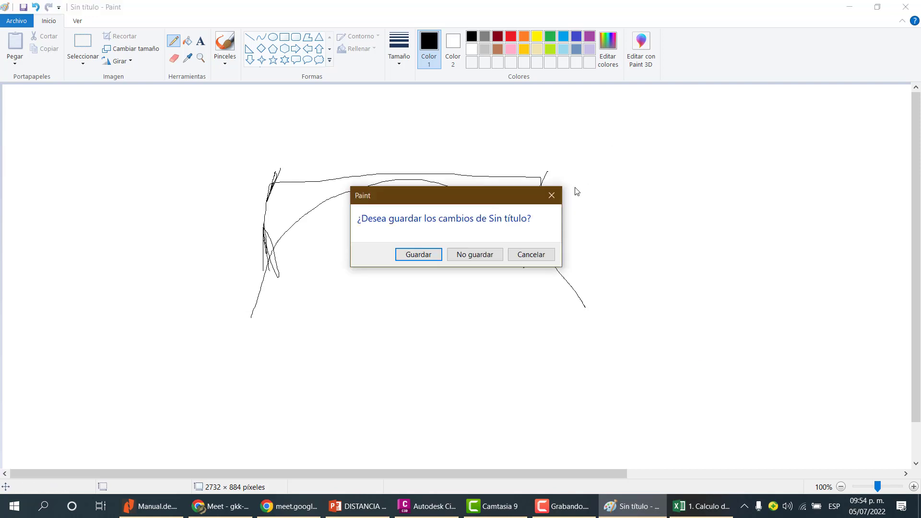
pyautogui.click(481, 253)
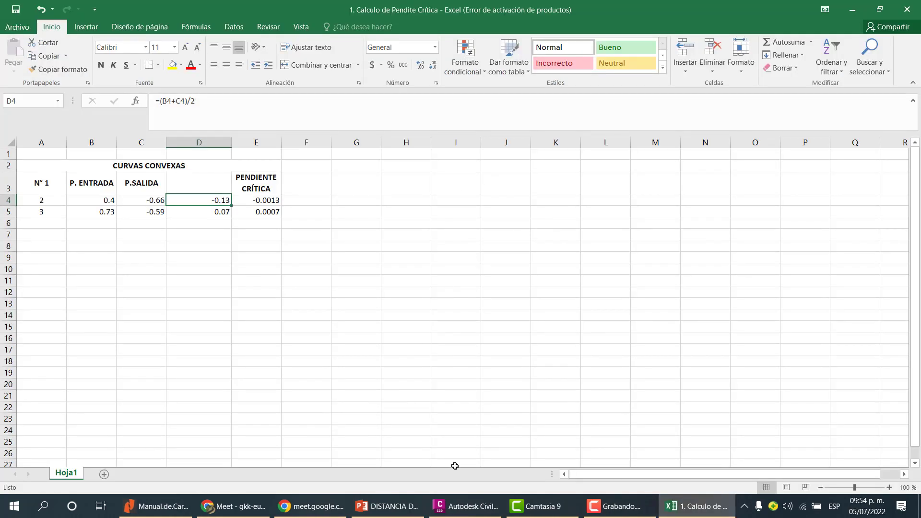
pyautogui.click(536, 509)
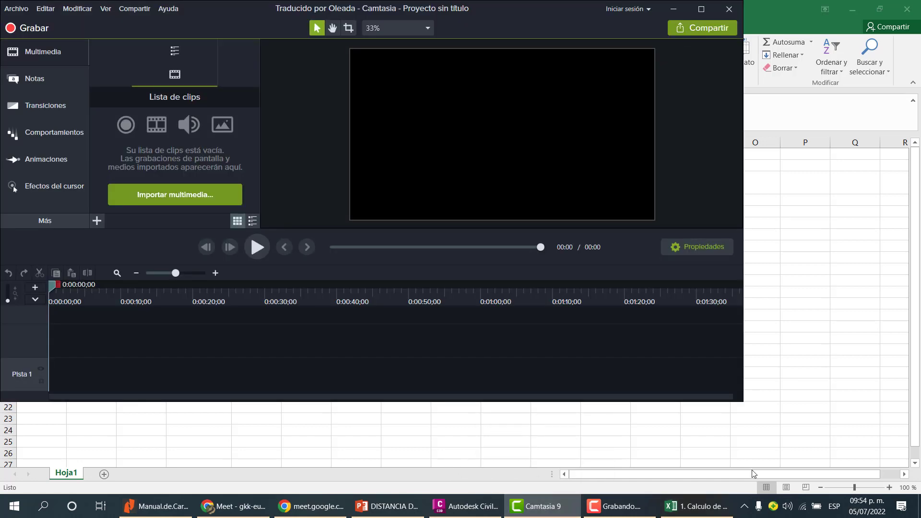
pyautogui.click(595, 511)
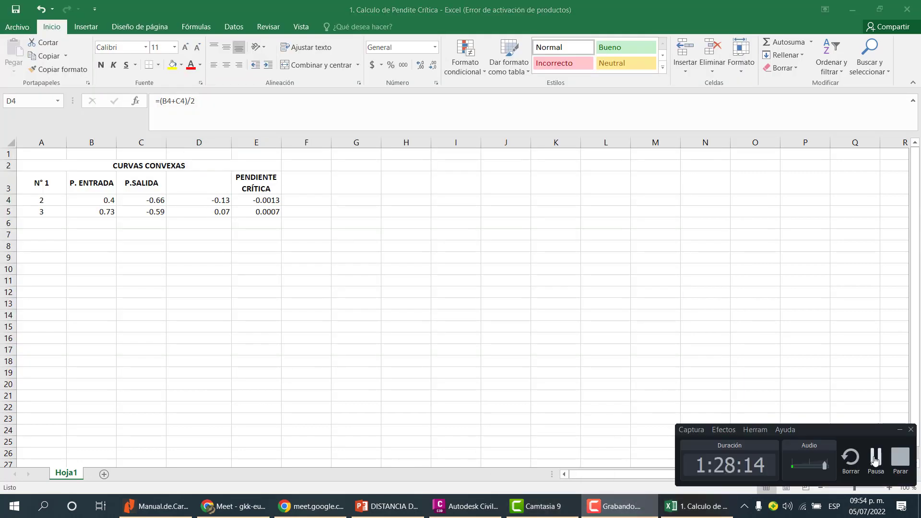
pyautogui.click(872, 459)
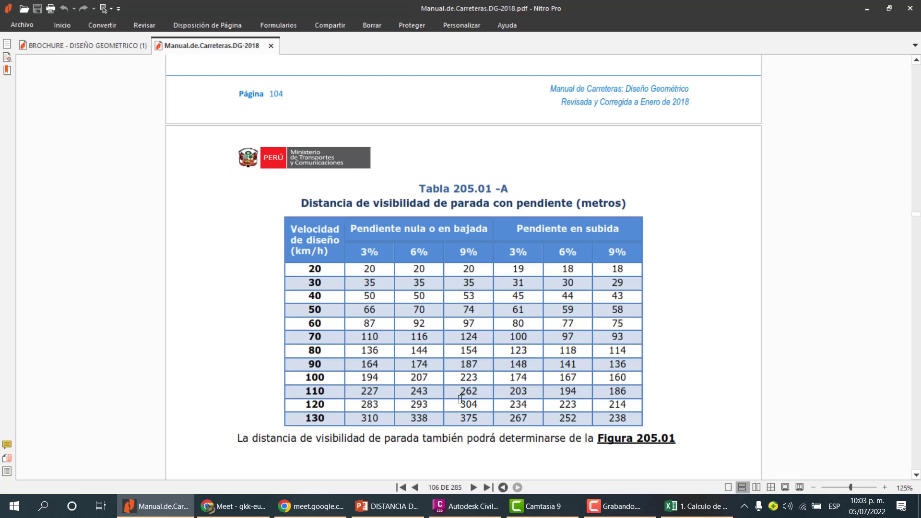
# Examine the stopping sight distance values in Tabla 205.01-A of the road design manual.
pyautogui.moveTo(363, 266); pyautogui.dragTo(431, 266)
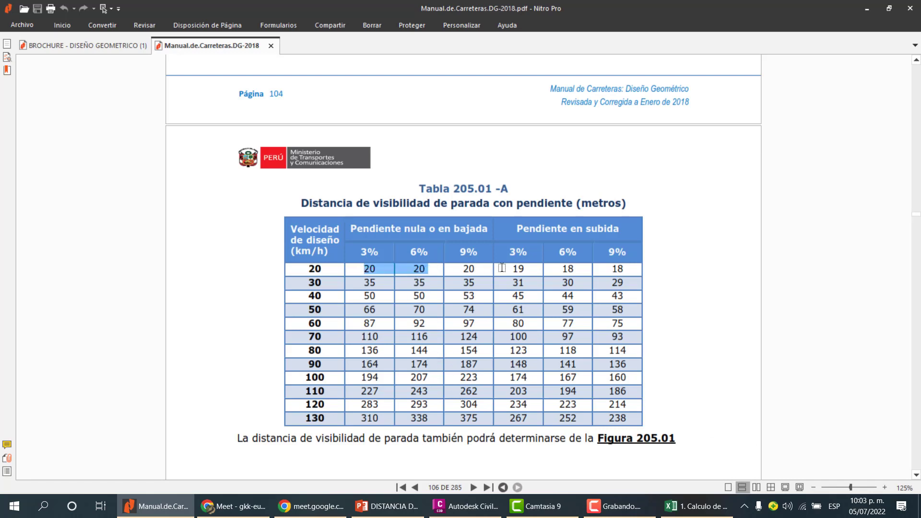
pyautogui.click(447, 281)
# Browse the presentation slides on convex vertical curve length formulas for the stopping sight distance cases.
pyautogui.click(388, 506)
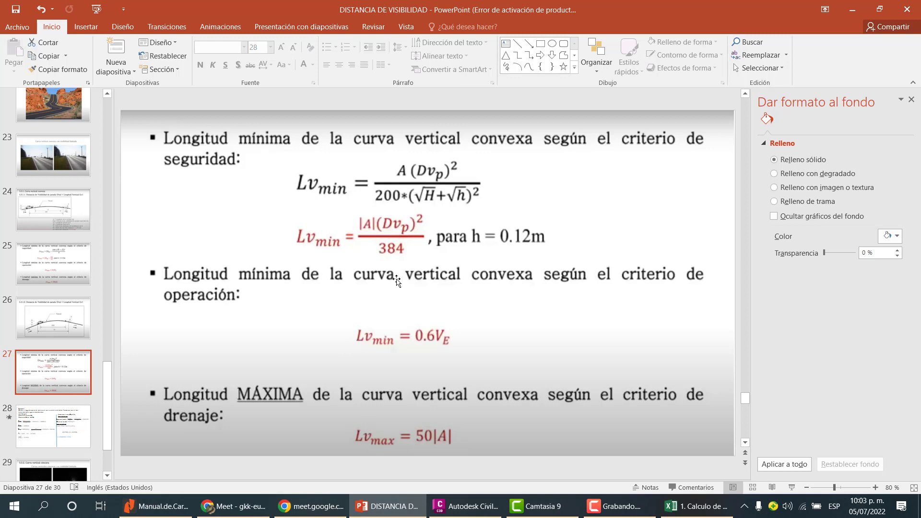
pyautogui.scroll(-1, 66, 381)
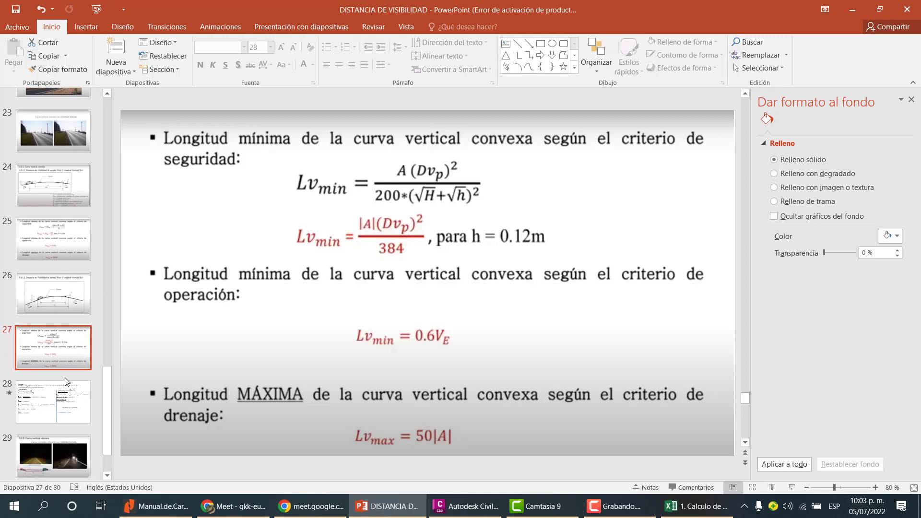
pyautogui.click(60, 389)
pyautogui.click(58, 356)
pyautogui.click(60, 302)
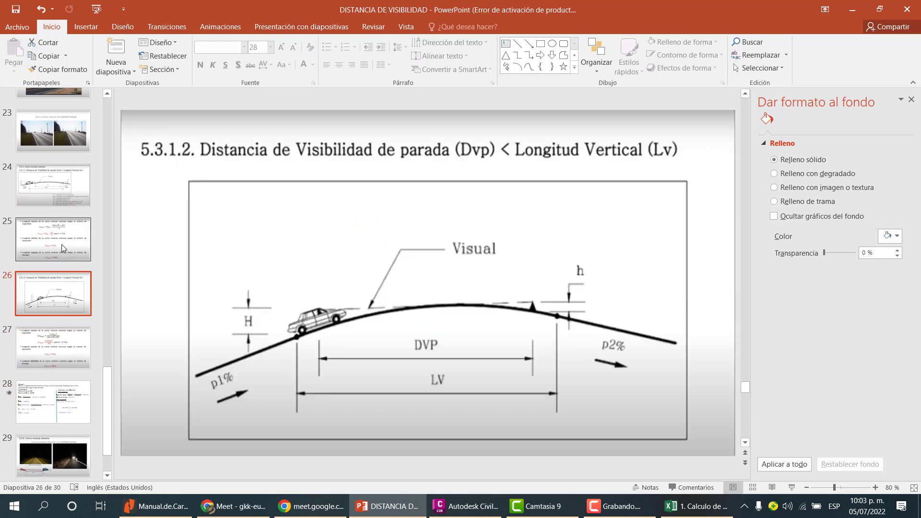
pyautogui.click(61, 243)
pyautogui.click(60, 198)
pyautogui.scroll(3, 62, 205)
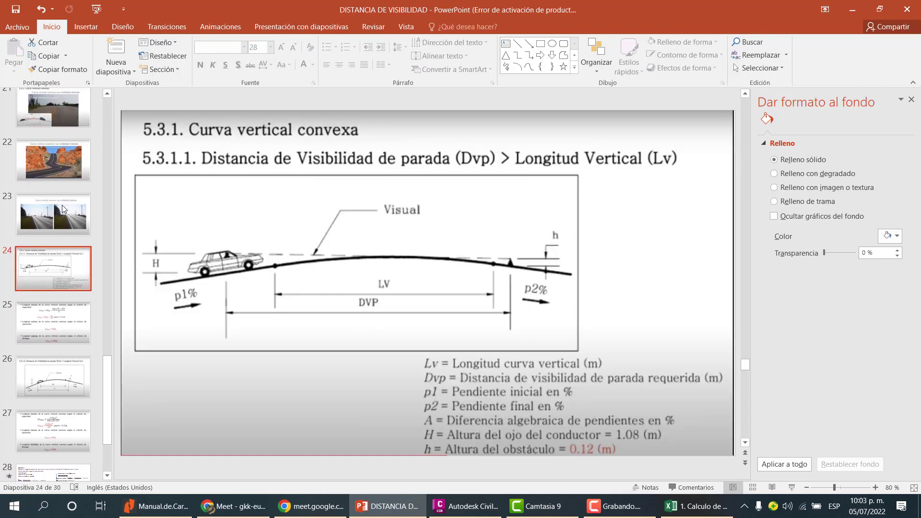
# Browse back through the sight distance tables to the stopping sight distance formula slide 16.
pyautogui.scroll(6, 62, 205)
pyautogui.click(56, 162)
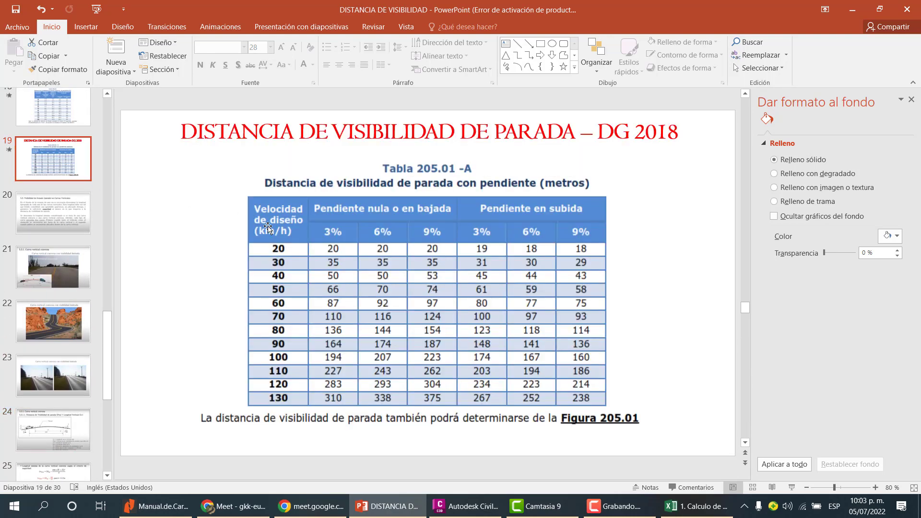
pyautogui.scroll(3, 37, 192)
pyautogui.click(52, 231)
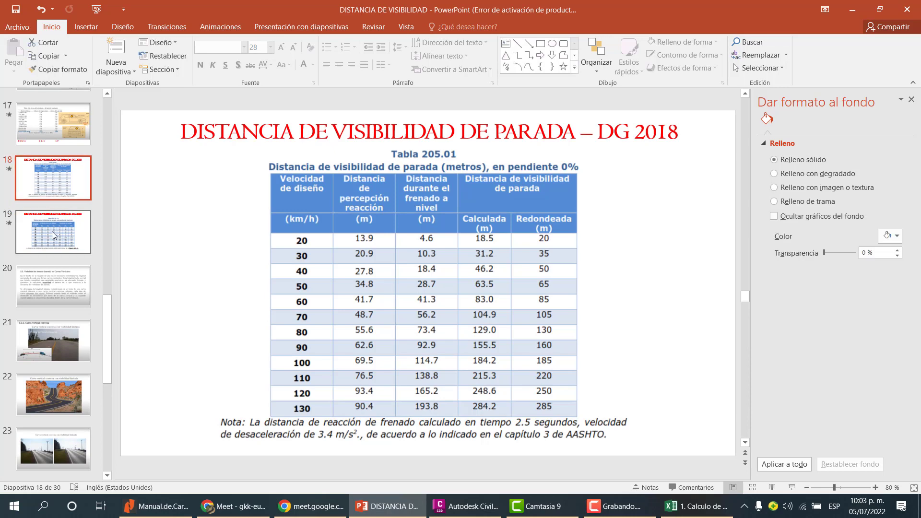
pyautogui.scroll(-1, 58, 230)
pyautogui.click(73, 269)
pyautogui.scroll(-2, 75, 268)
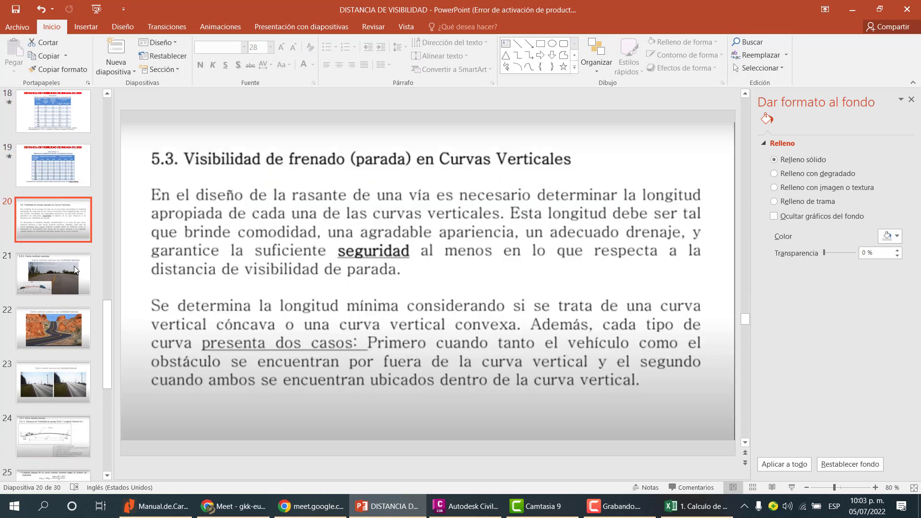
pyautogui.click(70, 385)
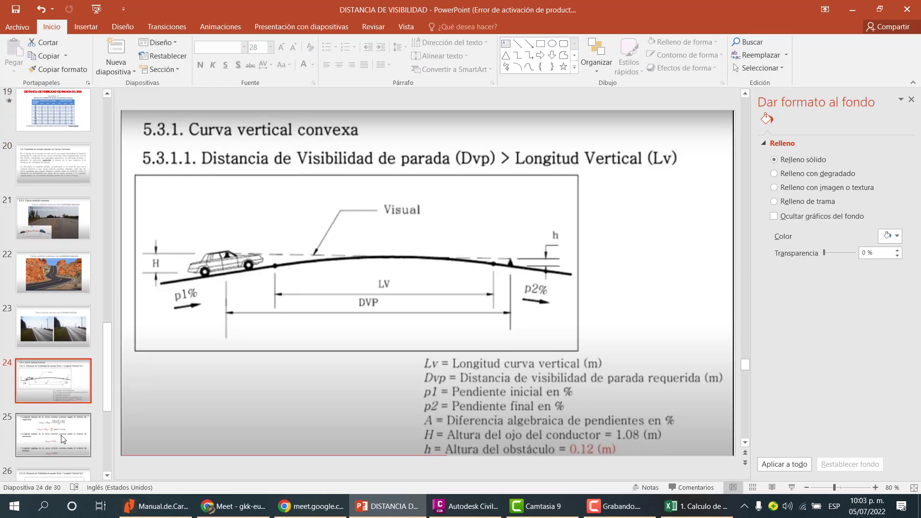
pyautogui.click(76, 428)
pyautogui.scroll(2, 33, 350)
pyautogui.scroll(3, 35, 347)
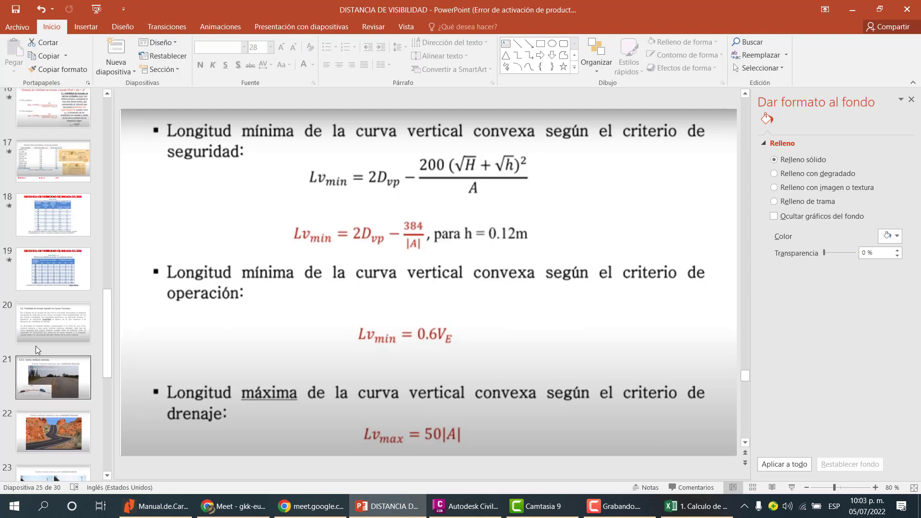
pyautogui.click(53, 192)
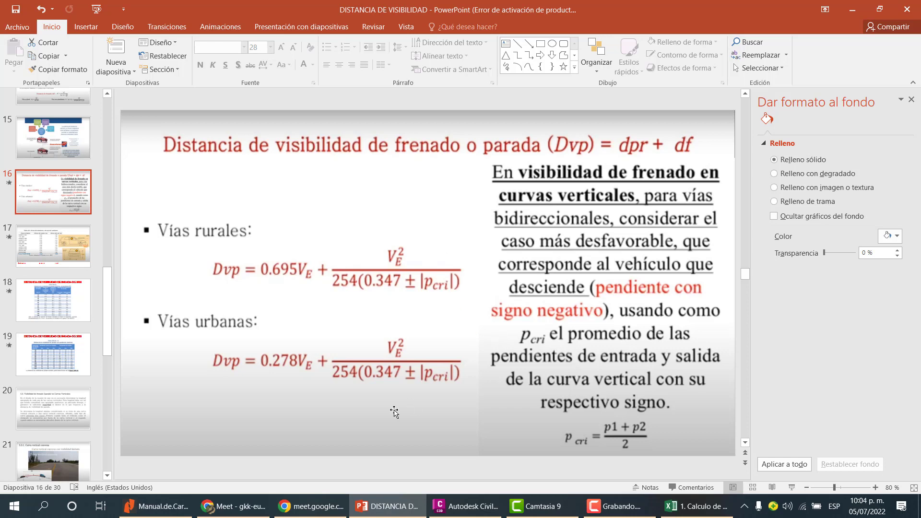
# Switch to the DG-2018 manual PDF and locate the stopping sight distance formula for grades above 3%.
pyautogui.click(158, 504)
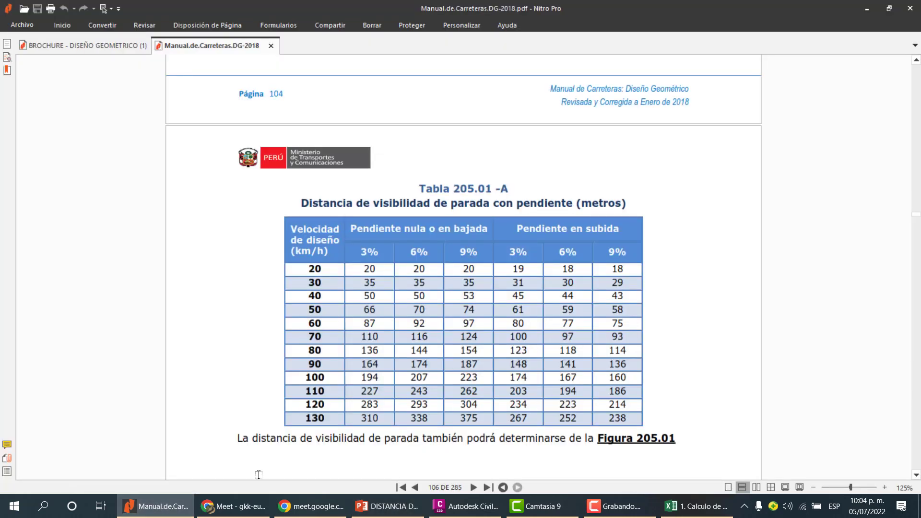
pyautogui.scroll(5, 452, 374)
pyautogui.scroll(10, 453, 375)
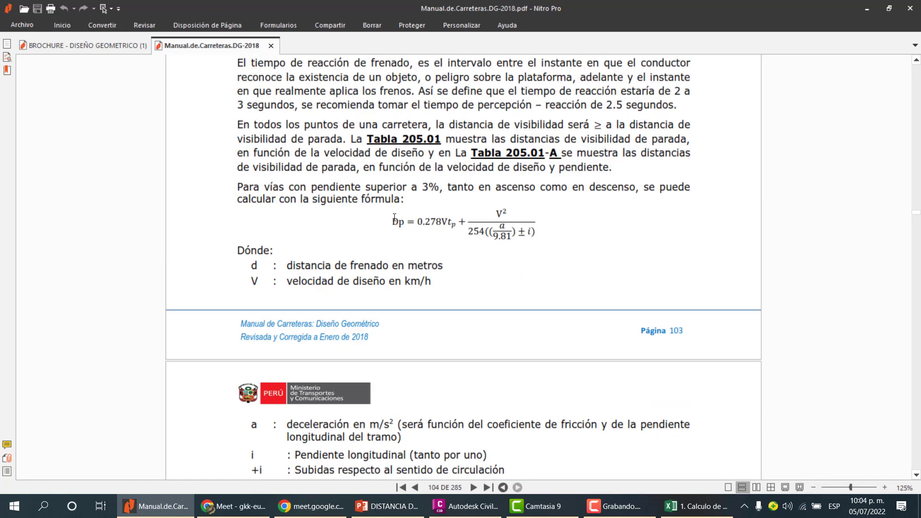
pyautogui.moveTo(391, 218); pyautogui.dragTo(531, 231)
pyautogui.click(529, 251)
pyautogui.scroll(2, 530, 237)
pyautogui.scroll(-2, 535, 259)
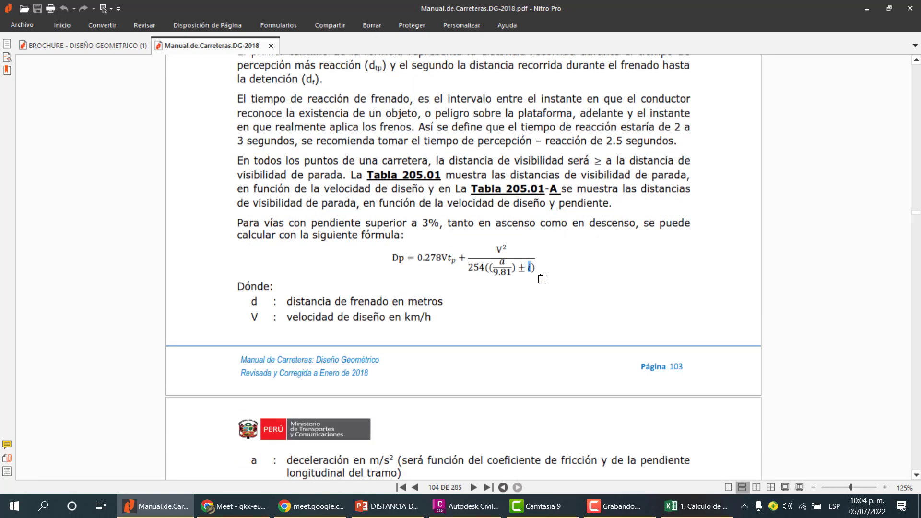
pyautogui.keyDown('ctrl'); pyautogui.scroll(3, 537, 278); pyautogui.keyUp('ctrl')
pyautogui.moveTo(529, 265); pyautogui.dragTo(521, 262)
pyautogui.click(527, 261)
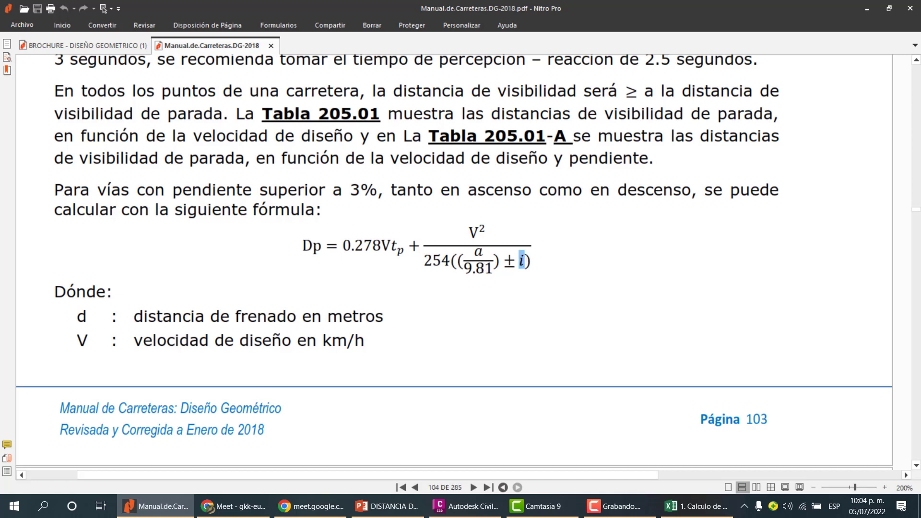
# Examine the formula's deceleration and grade terms and the definitions and table that follow.
pyautogui.moveTo(492, 271); pyautogui.dragTo(468, 272)
pyautogui.click(489, 269)
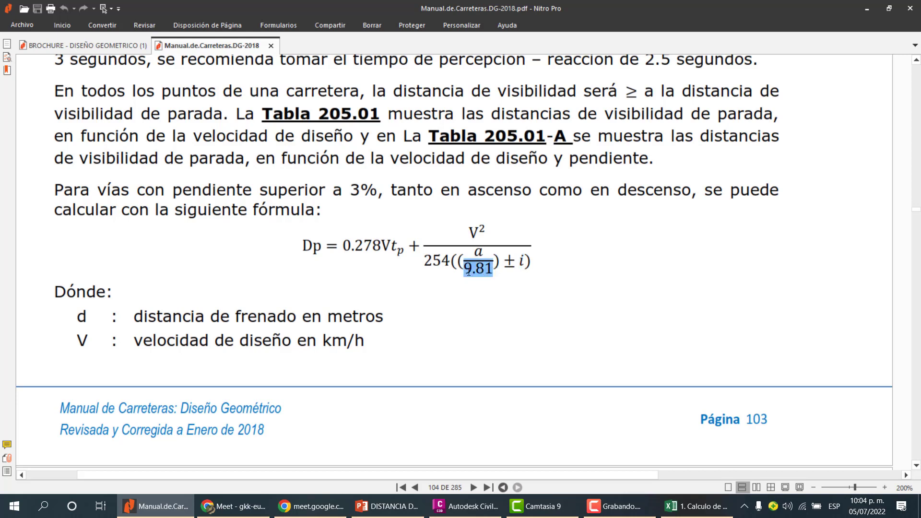
pyautogui.doubleClick(475, 253)
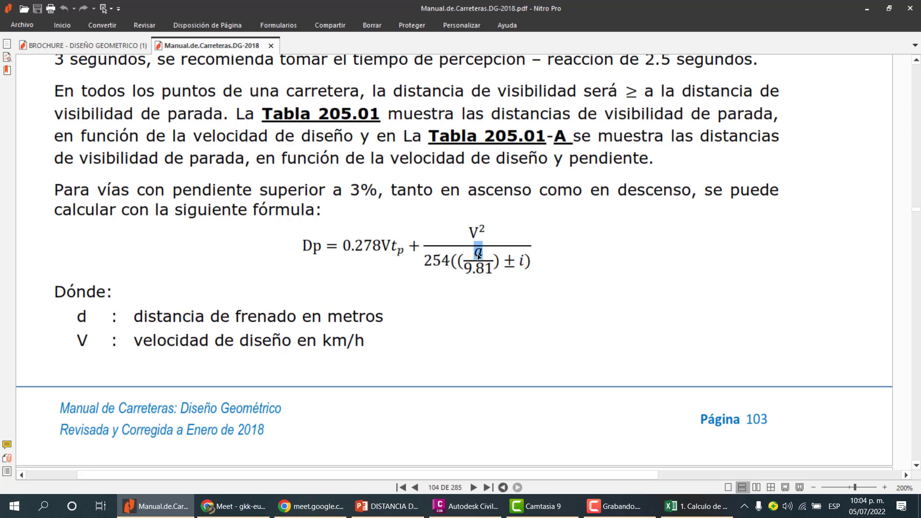
pyautogui.moveTo(492, 269); pyautogui.dragTo(474, 255)
pyautogui.click(487, 271)
pyautogui.click(484, 254)
pyautogui.scroll(1, 484, 253)
pyautogui.scroll(-16, 484, 252)
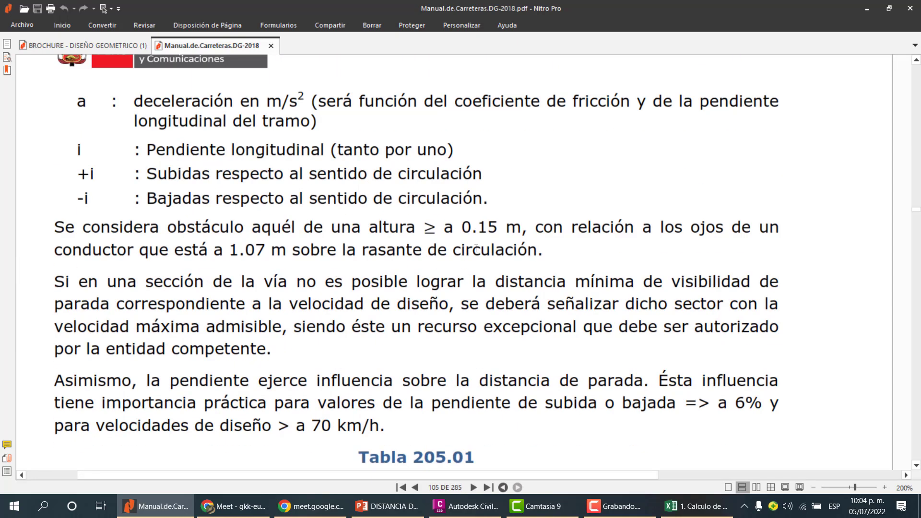
pyautogui.scroll(-19, 476, 249)
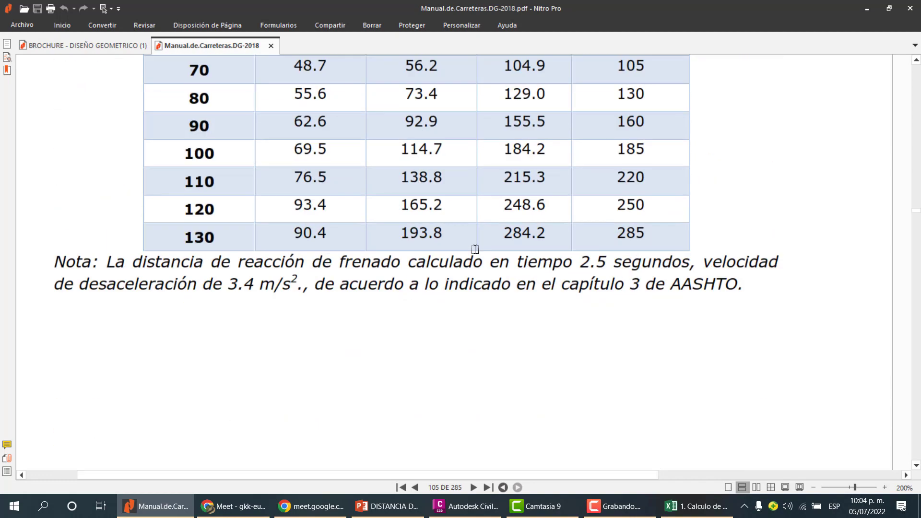